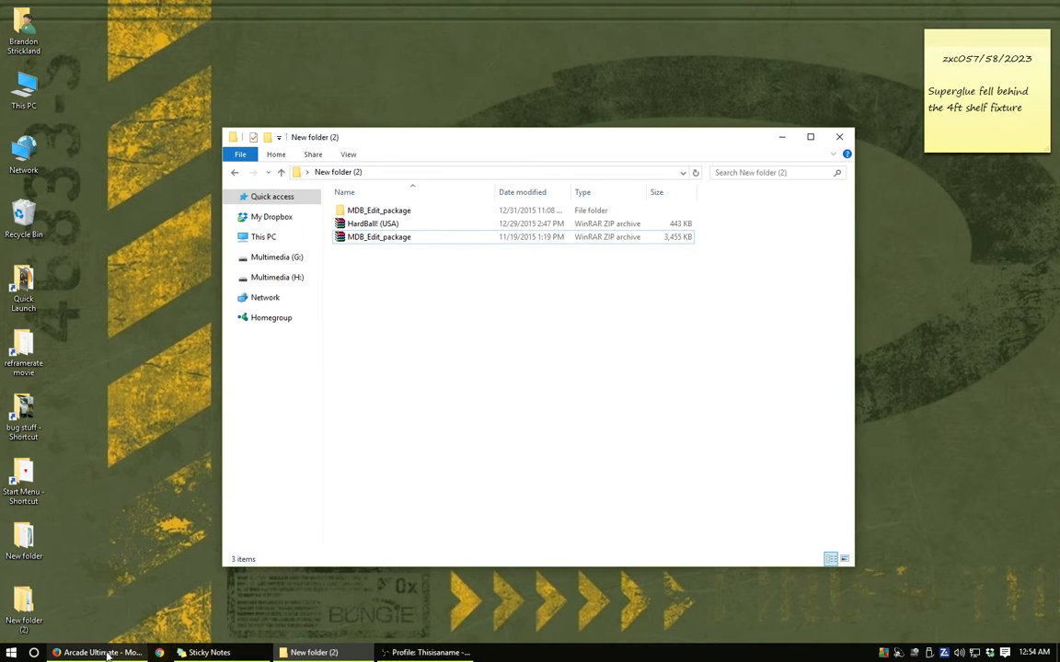
# - Switch to Firefox and check the MDB_Edit package download in the Arcade Ultimate page's MDB.DAT section, without saving the file
pyautogui.moveTo(107, 655)
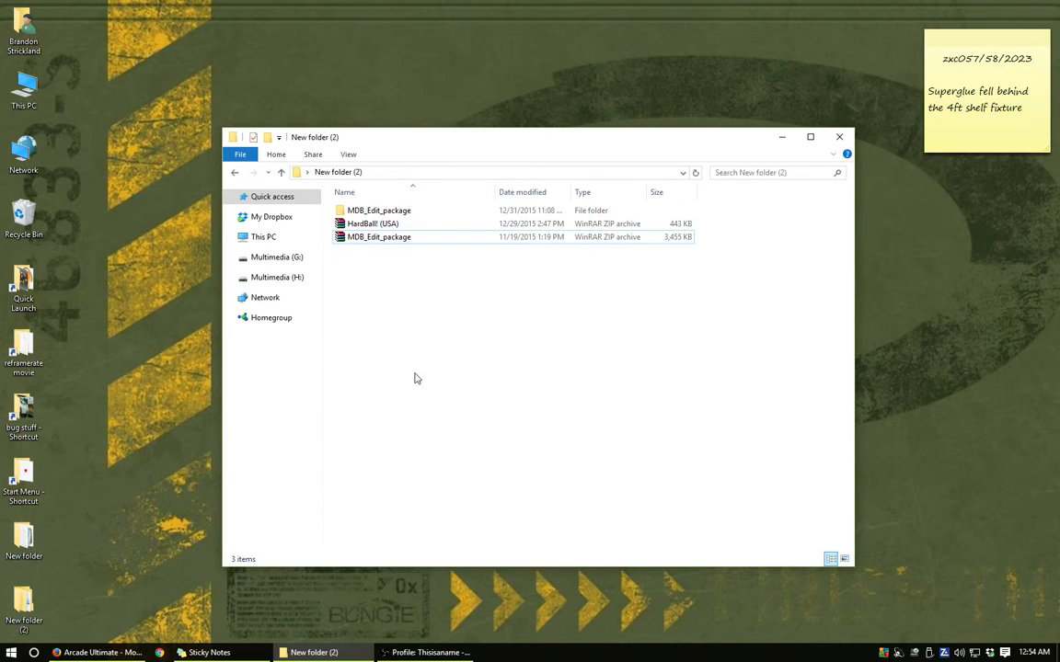
pyautogui.click(103, 655)
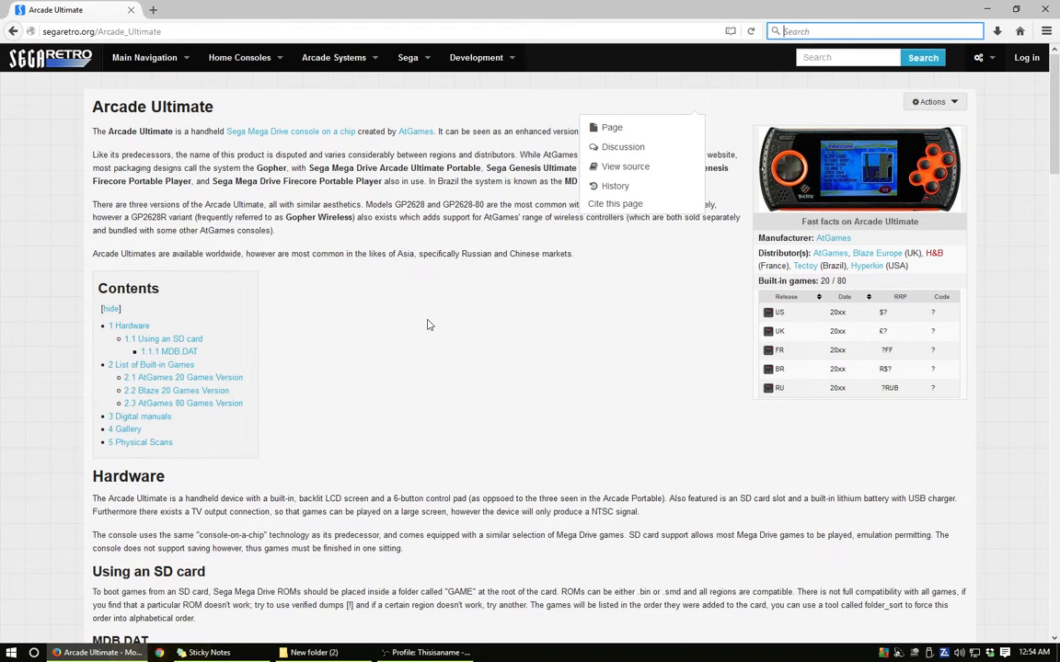
pyautogui.scroll(-3, 428, 323)
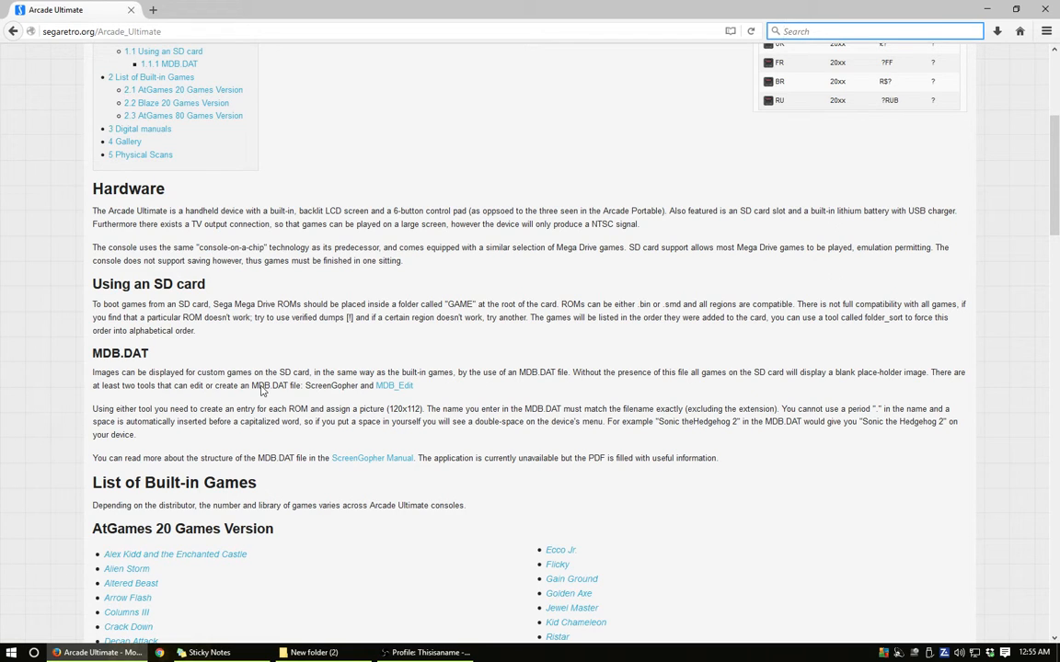
pyautogui.click(394, 386)
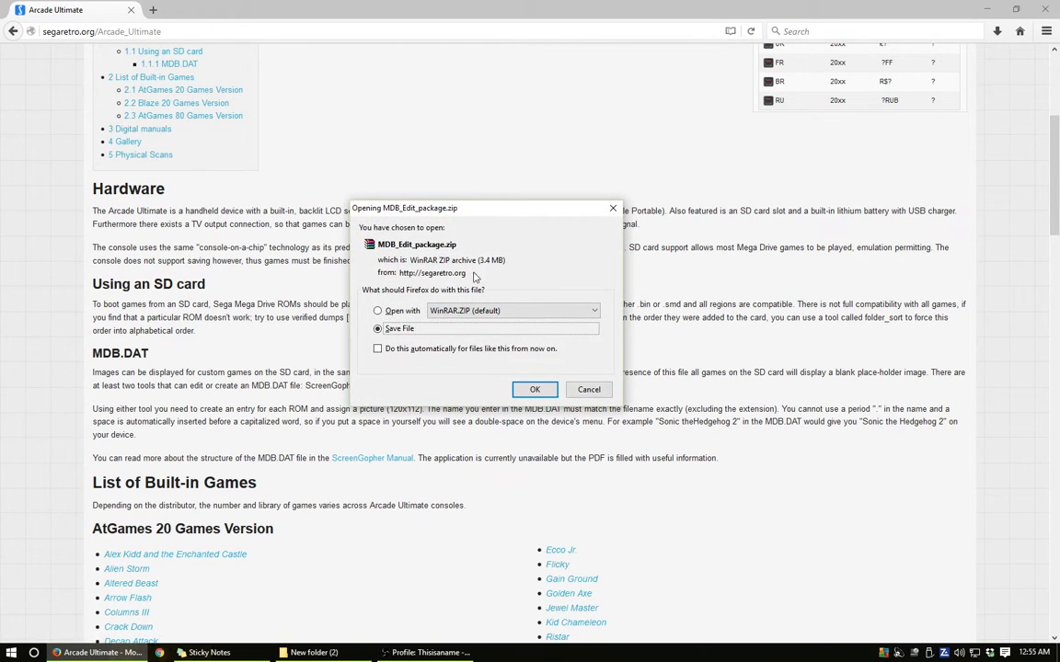
pyautogui.click(589, 390)
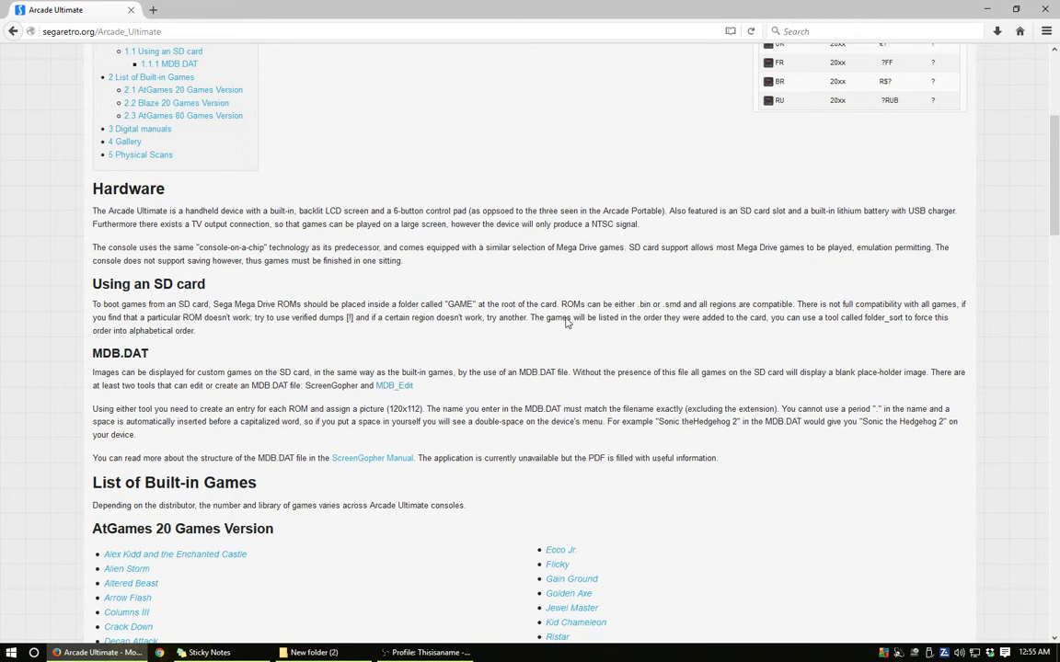
pyautogui.click(986, 9)
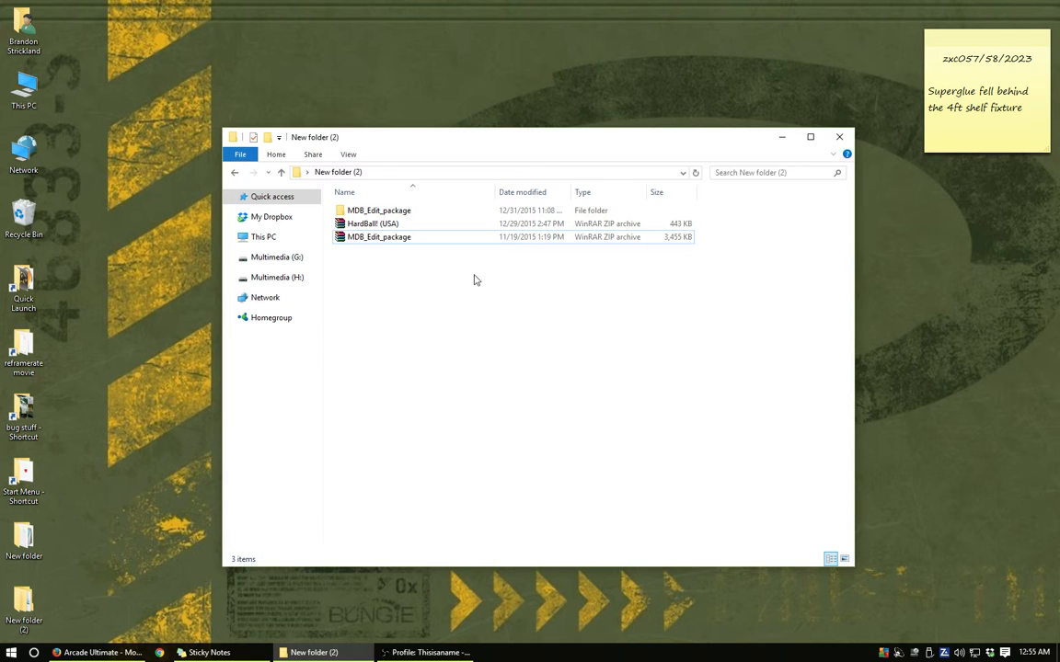
# - Inspect the contents of the MDB_Edit_package ZIP archive in New folder (2)
pyautogui.rightClick(401, 239)
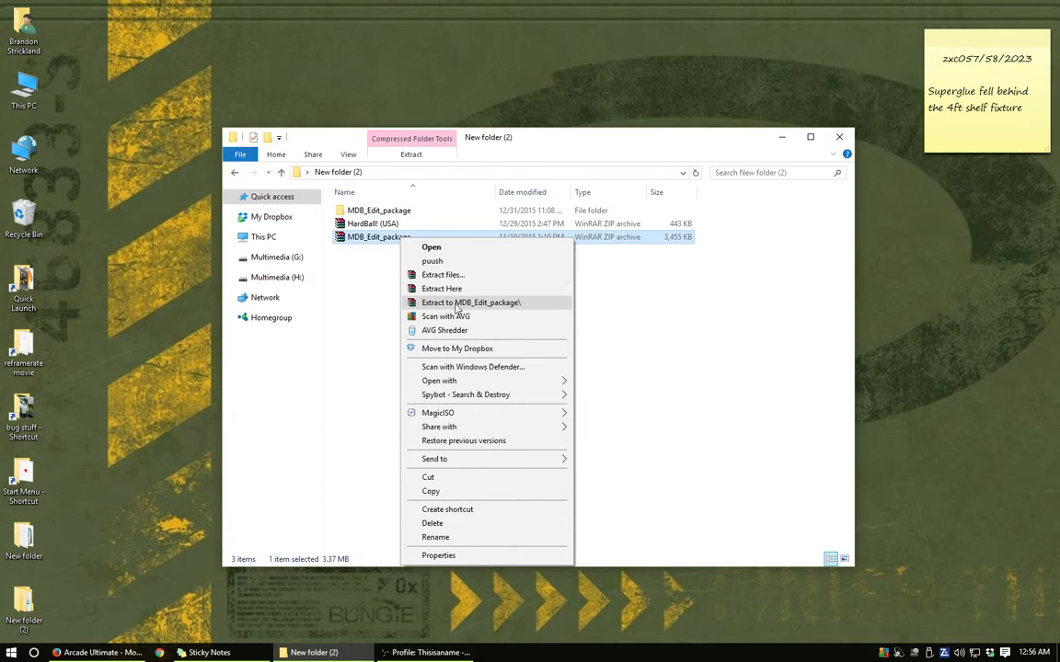
pyautogui.click(639, 311)
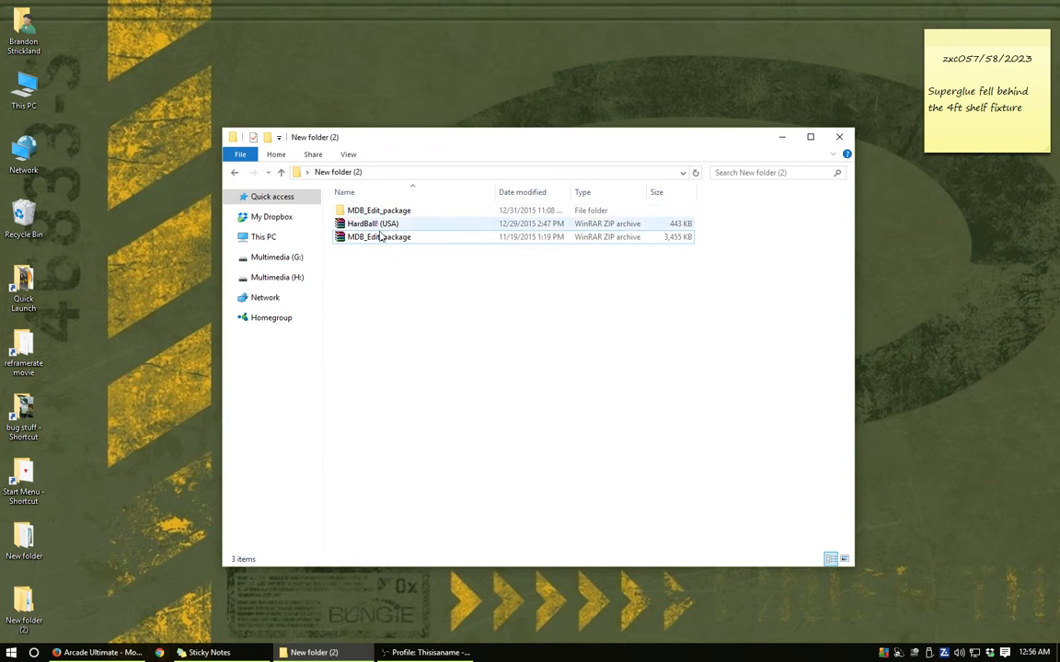
pyautogui.doubleClick(382, 238)
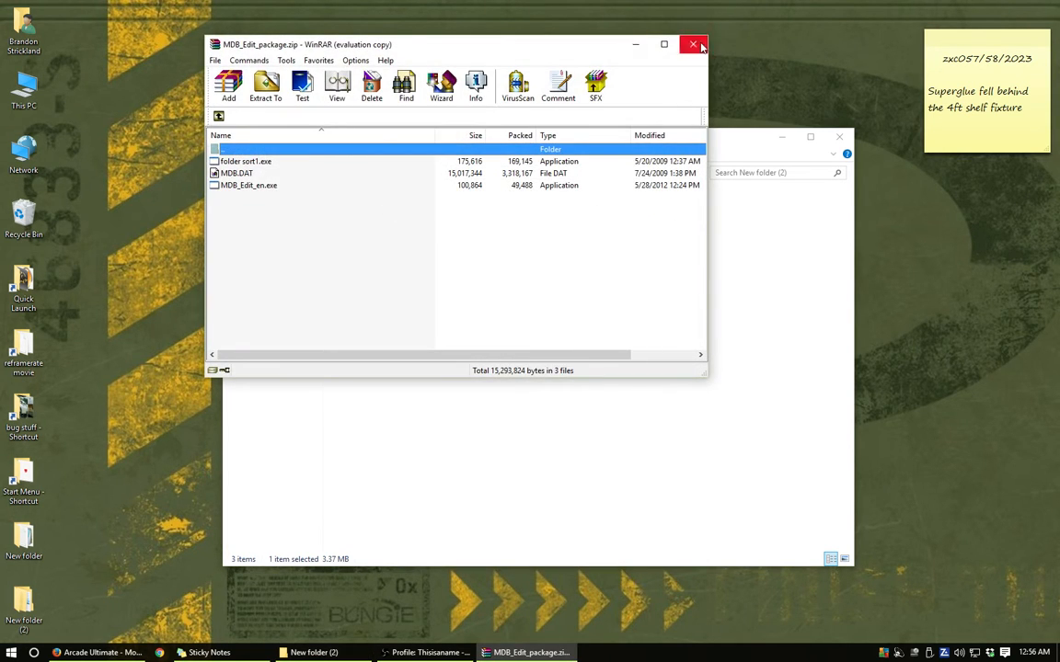
pyautogui.click(691, 45)
# - Look through the extracted MDB_Edit_package folder and the game pictures in its Gamepics subfolder
pyautogui.moveTo(375, 216)
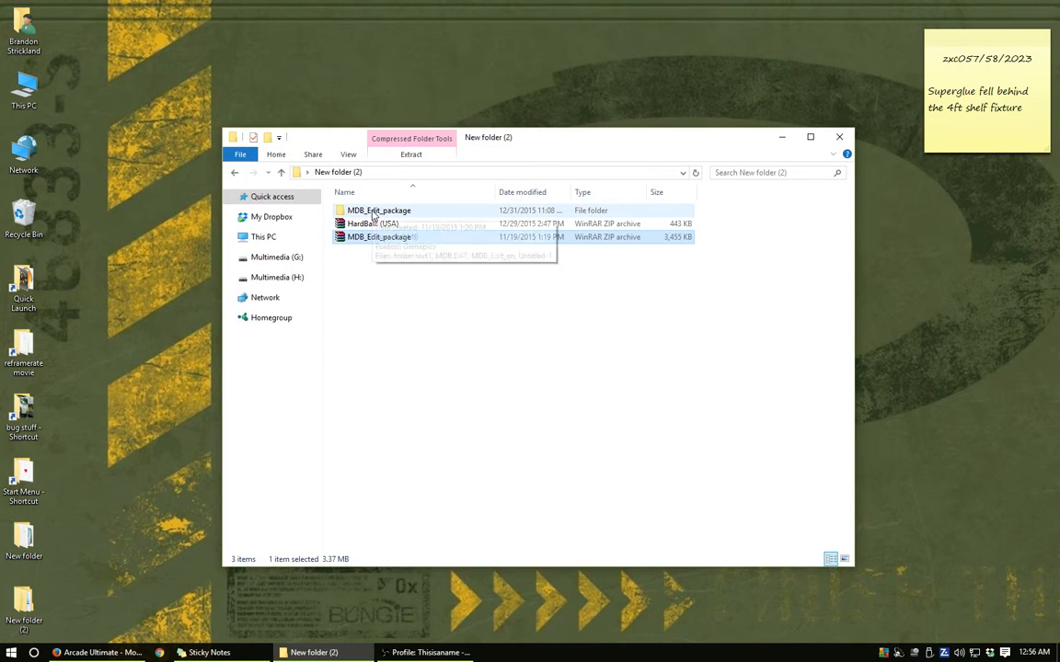
pyautogui.doubleClick(374, 213)
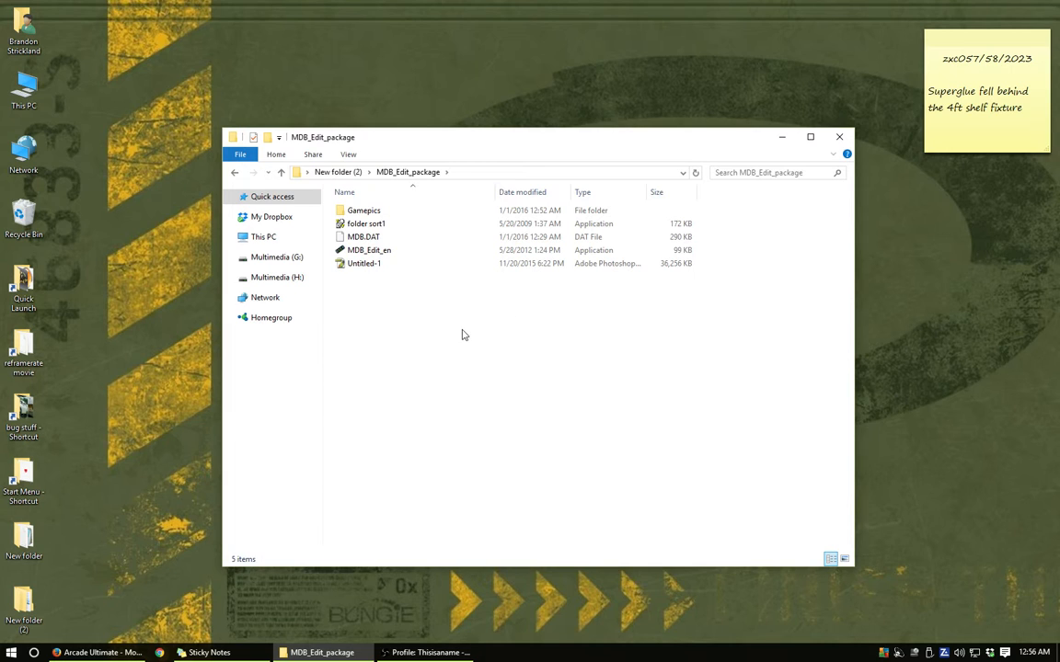
pyautogui.click(362, 267)
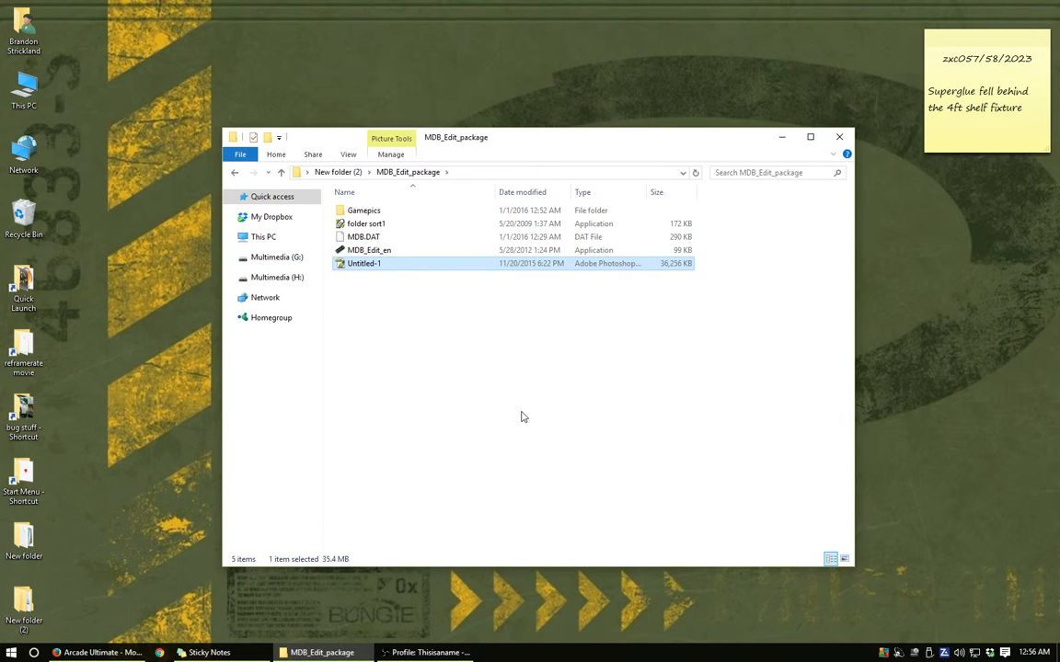
pyautogui.click(514, 378)
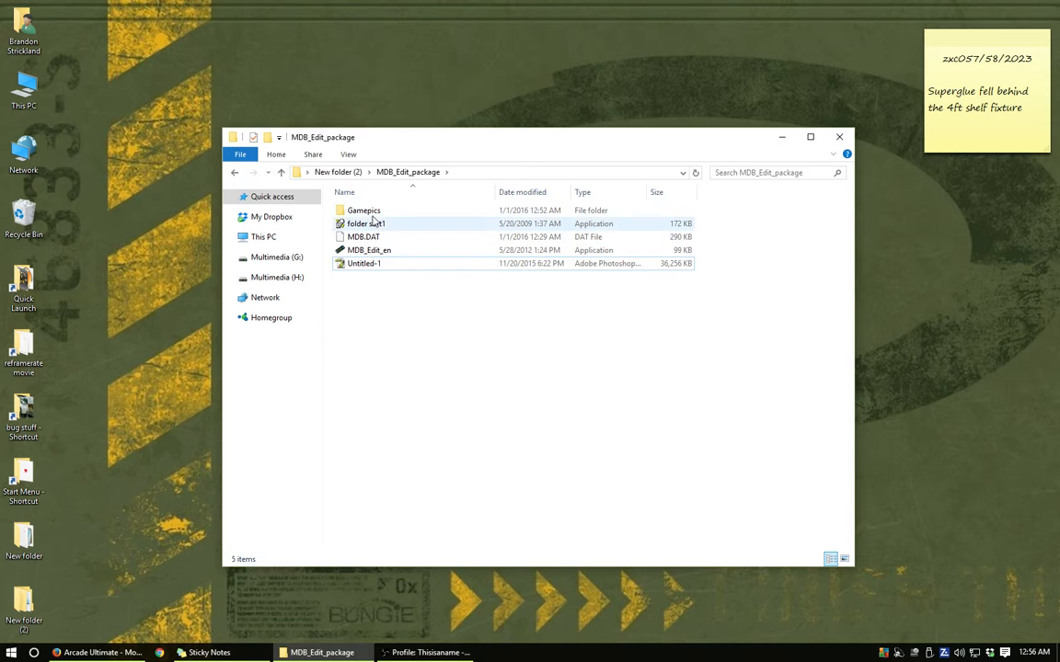
pyautogui.doubleClick(513, 211)
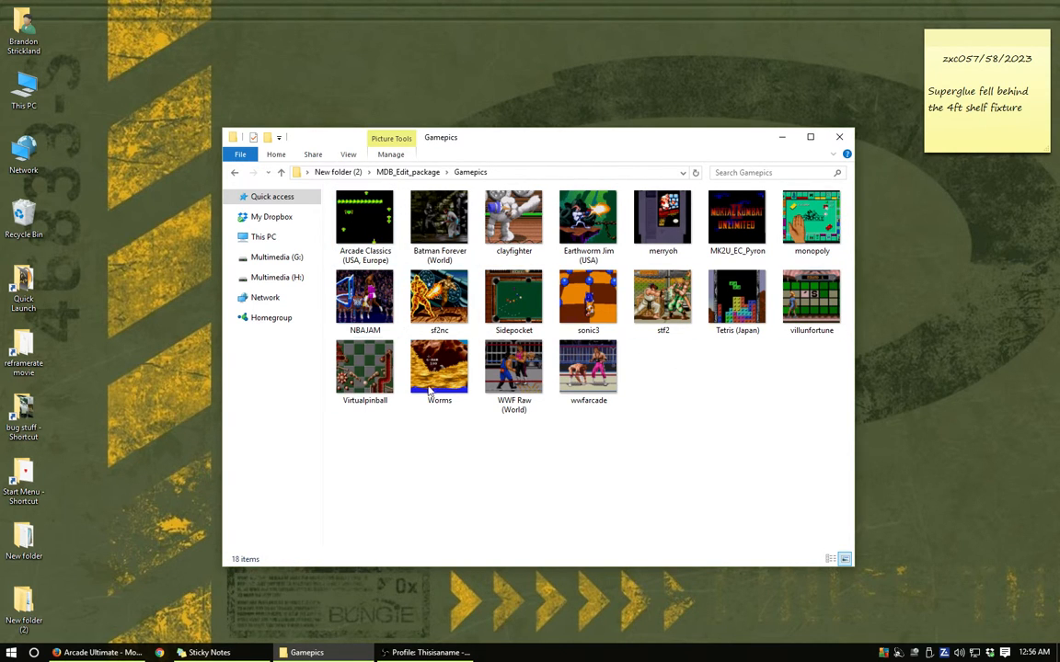
pyautogui.click(236, 173)
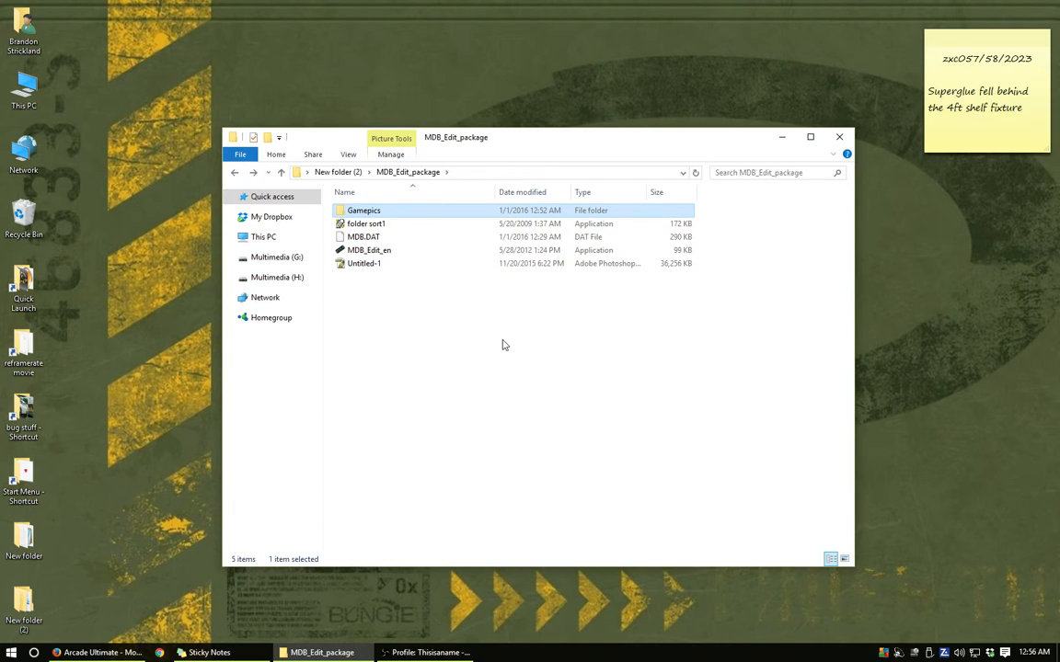
# - Extract the HardBall! (USA) ZIP archive directly into New folder (2)
pyautogui.click(234, 173)
pyautogui.click(392, 225)
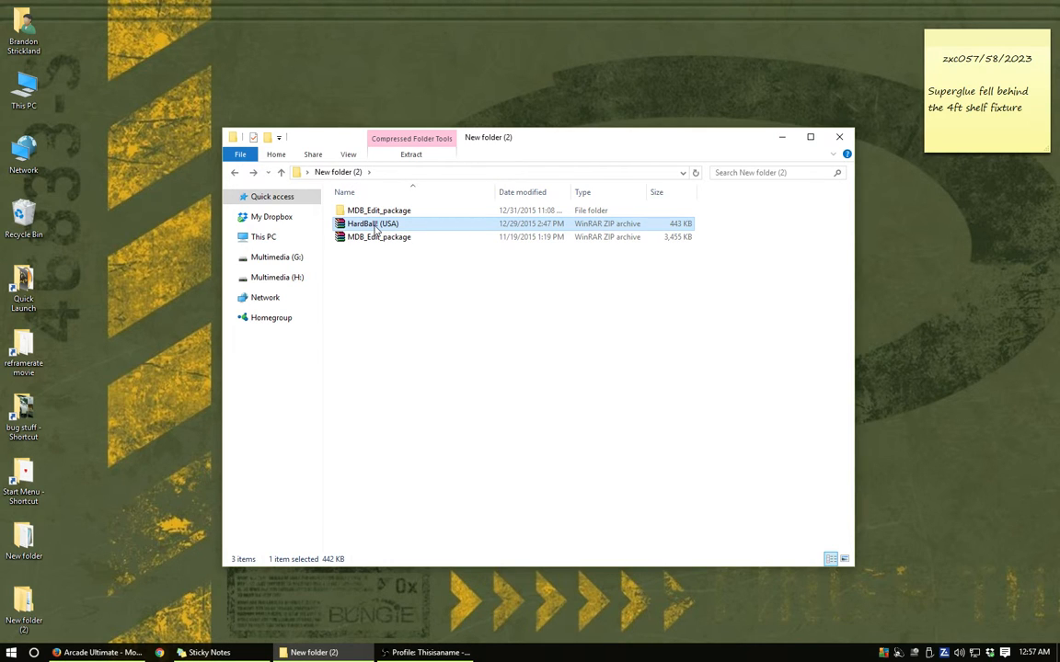
pyautogui.rightClick(419, 230)
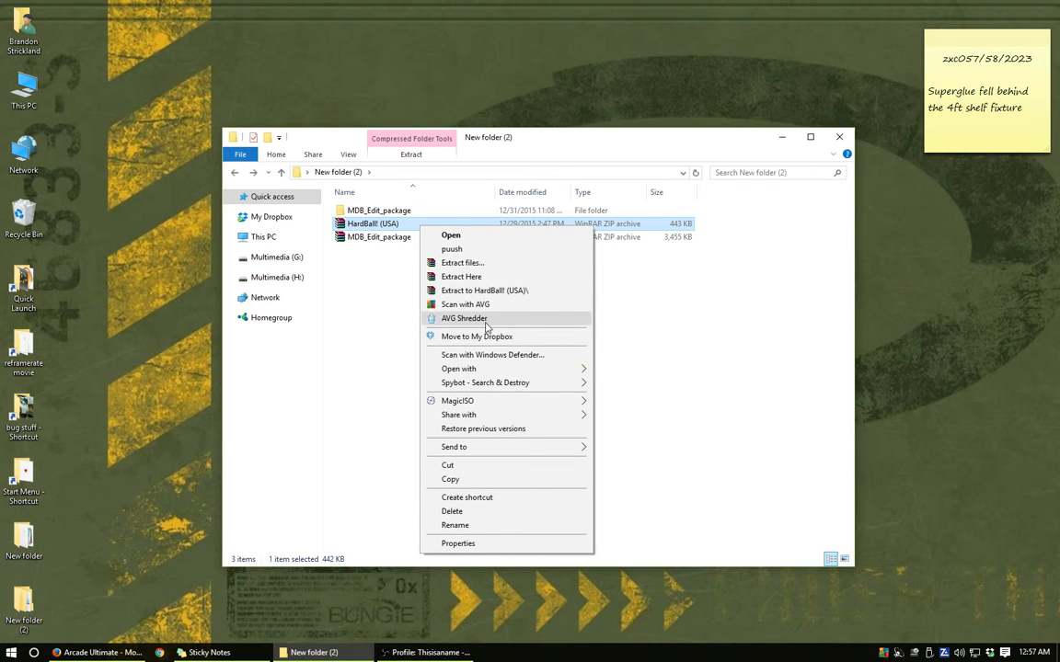
pyautogui.click(461, 277)
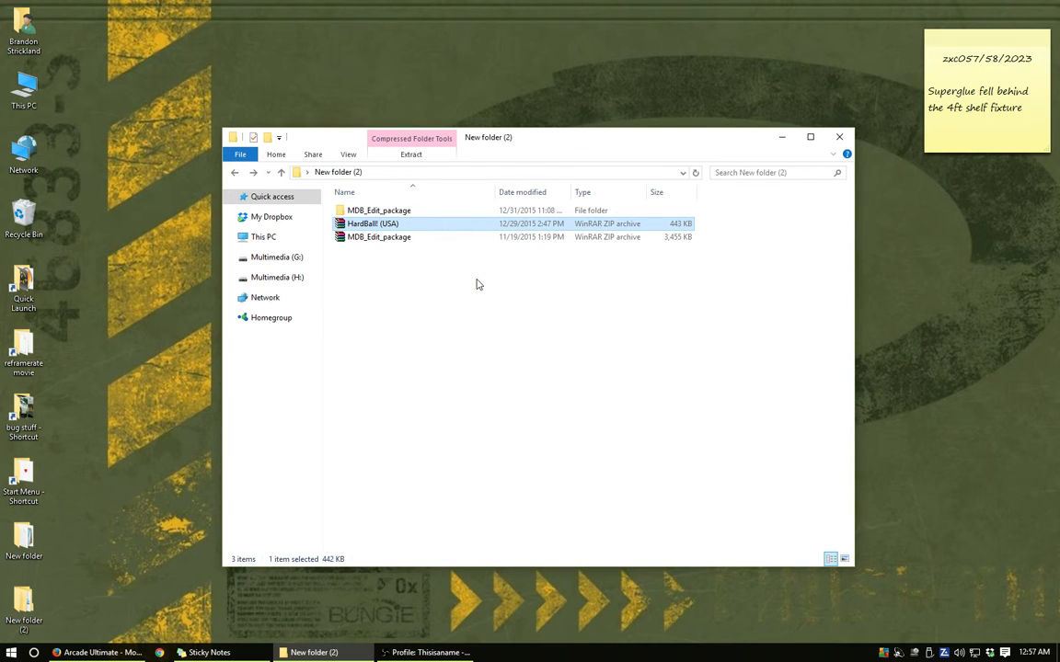
pyautogui.click(478, 285)
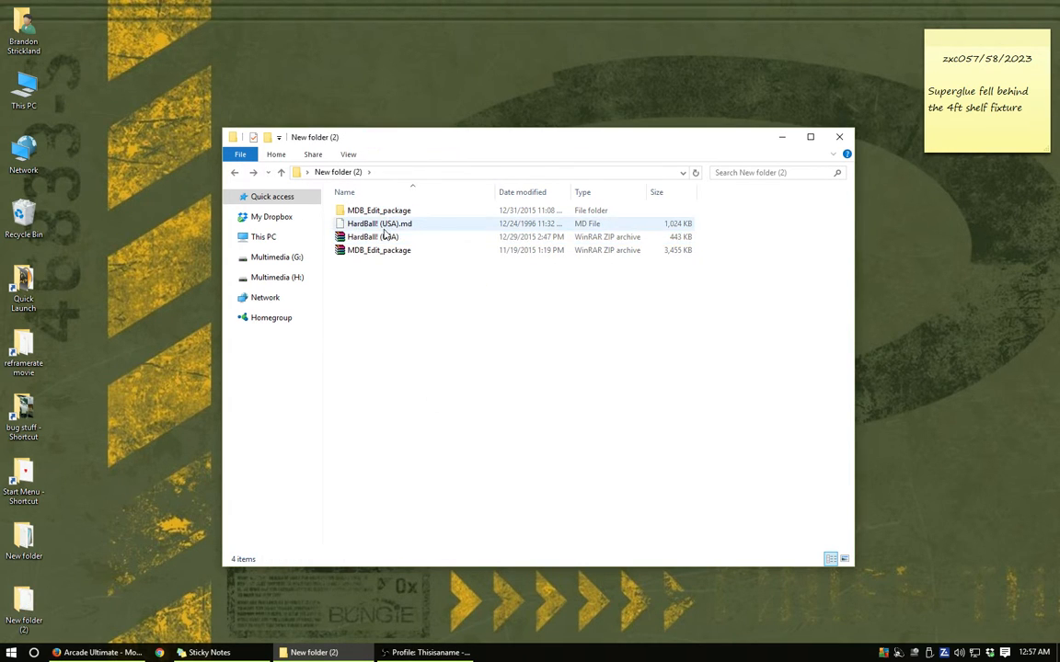
pyautogui.click(587, 226)
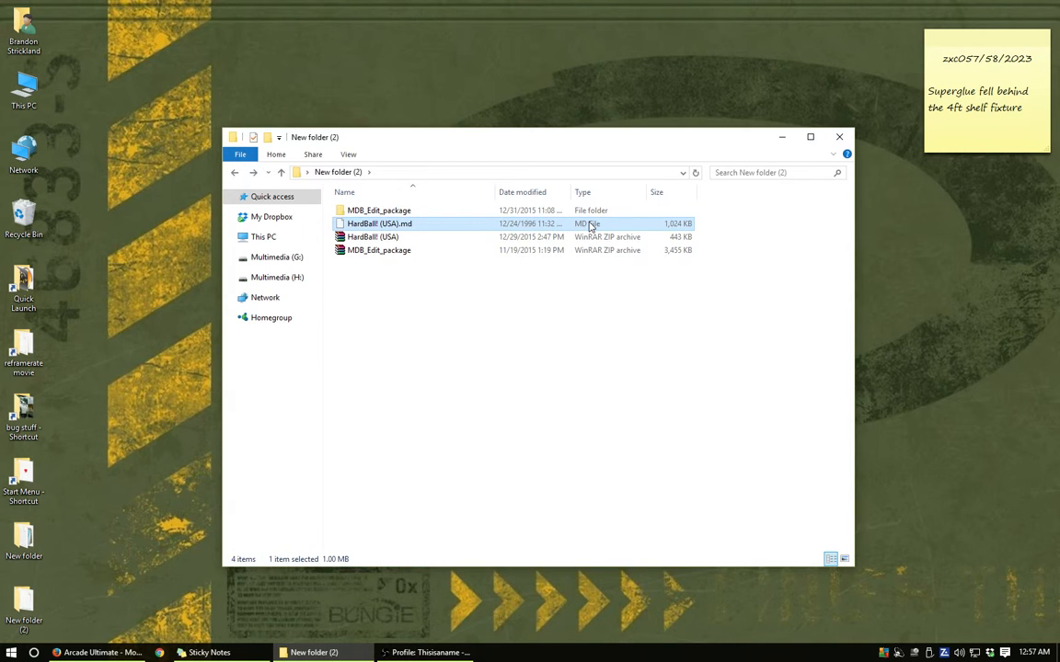
pyautogui.click(504, 315)
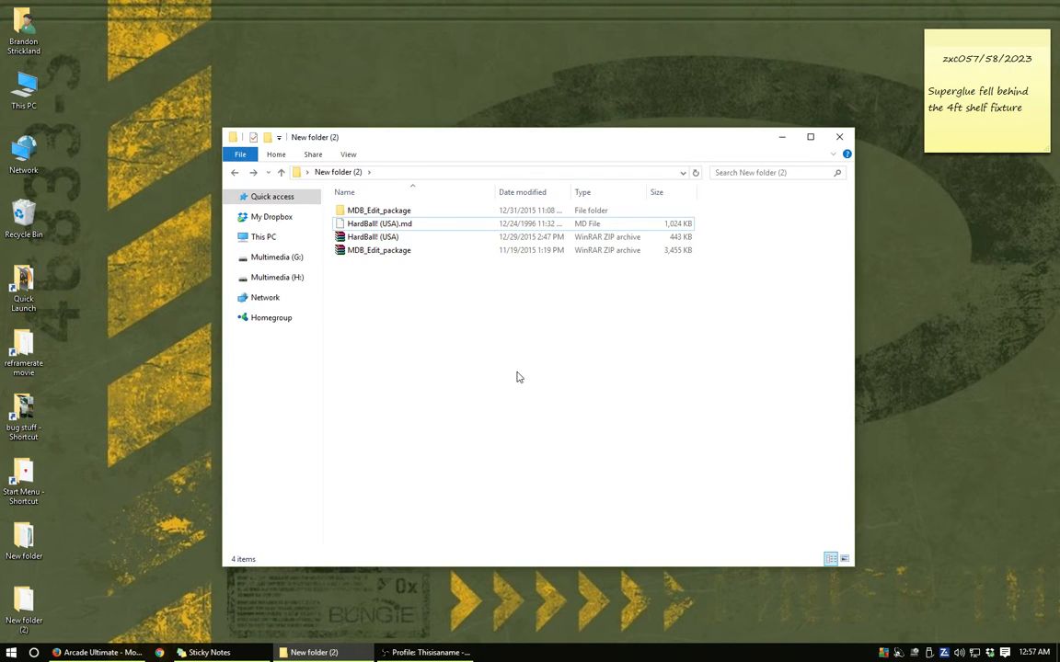
# - Switch to Firefox and run a Google image search for "hardball sega genesis" in a new tab
pyautogui.click(96, 653)
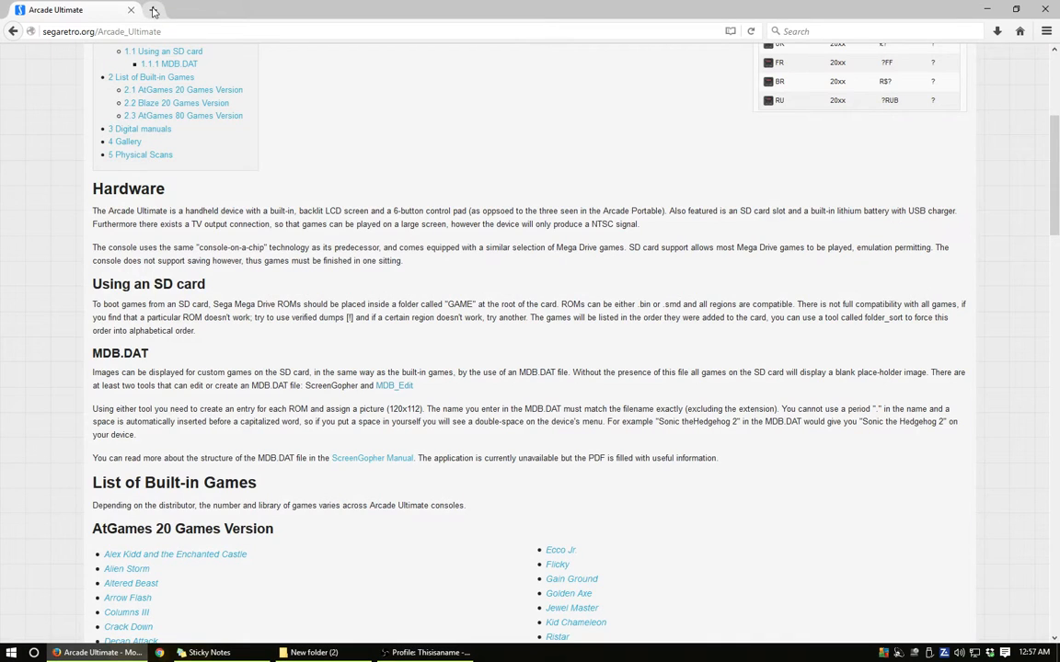
pyautogui.click(153, 9)
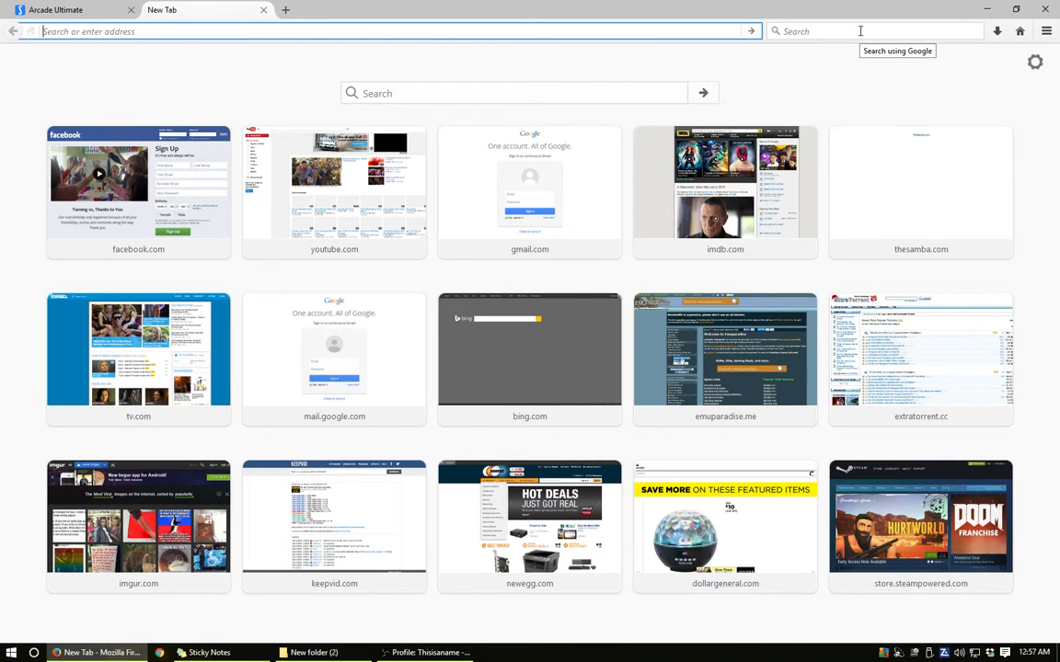
pyautogui.click(861, 32)
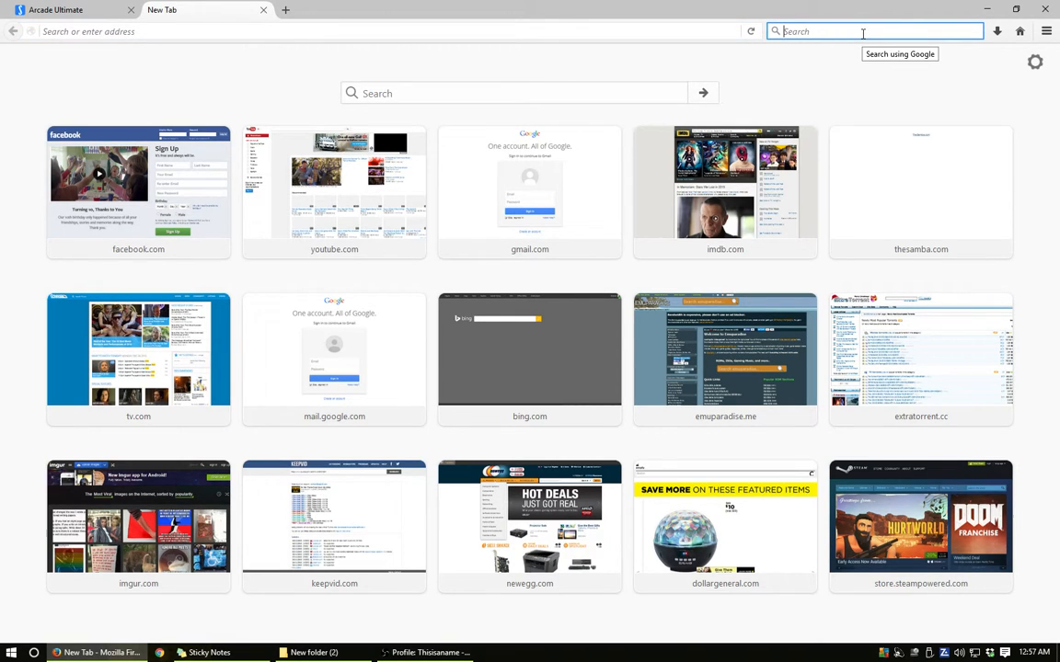
pyautogui.write('hardbal')
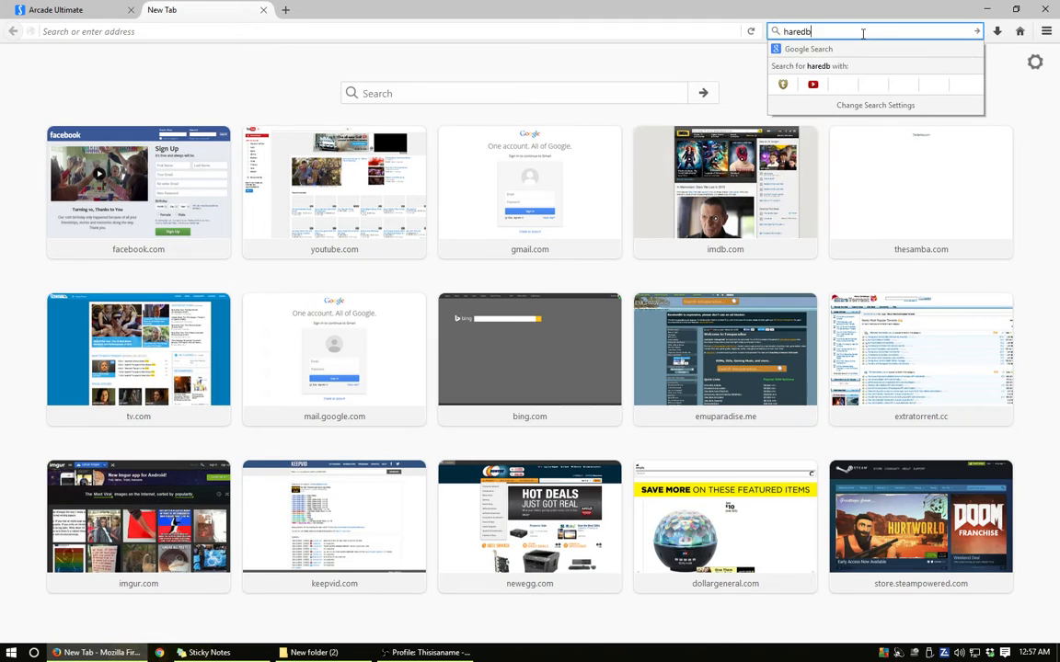
pyautogui.write('l sega gend')
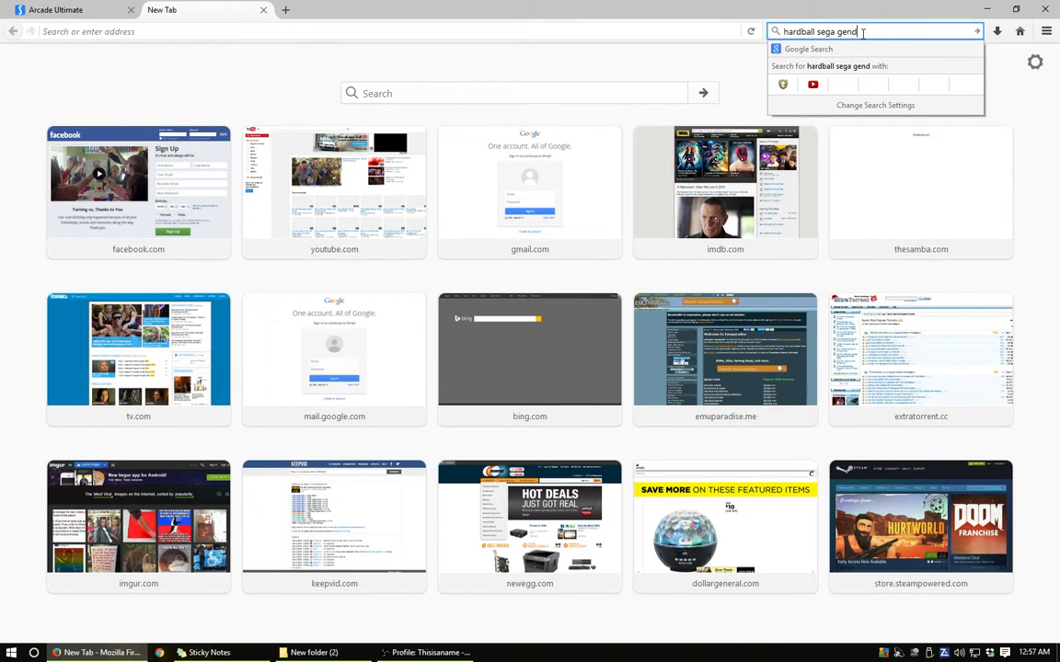
pyautogui.press('BackSpace')
pyautogui.write('esis')
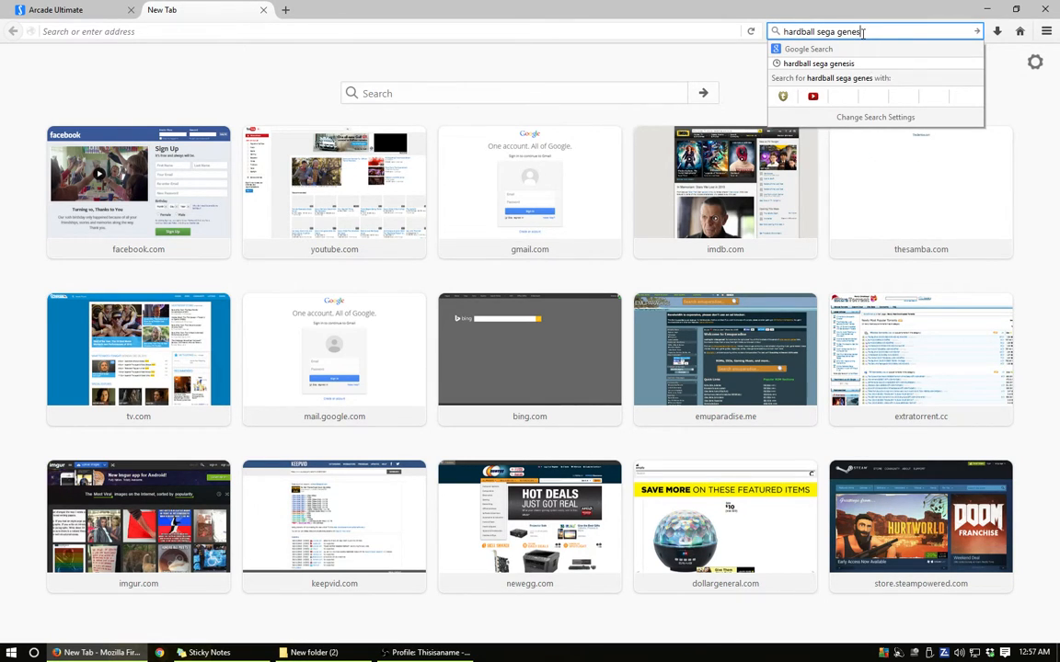
pyautogui.press('Return')
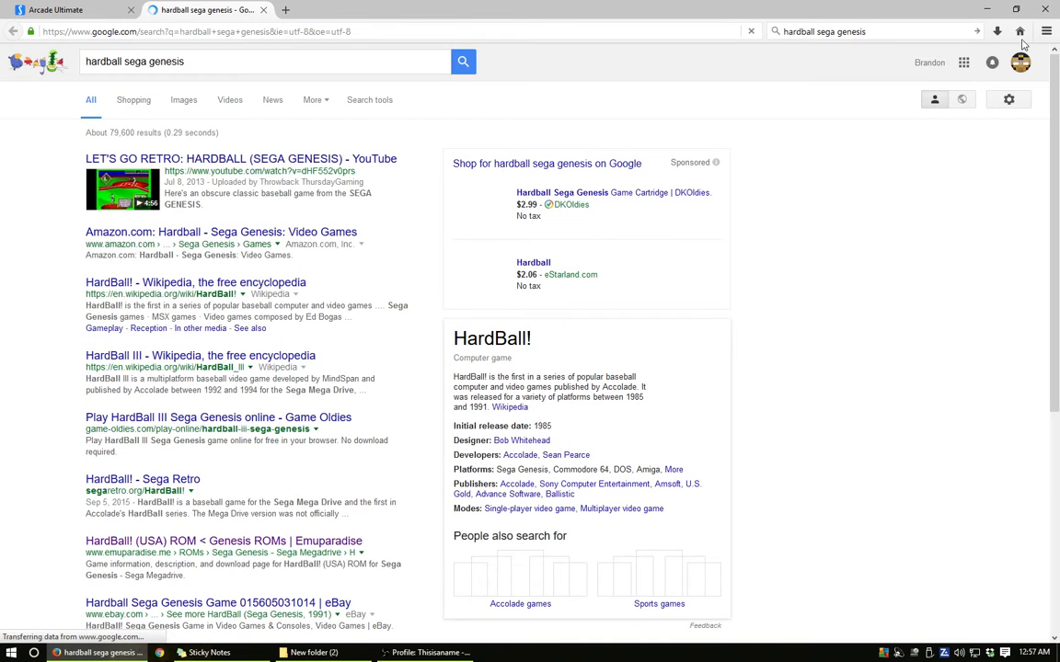
pyautogui.click(183, 100)
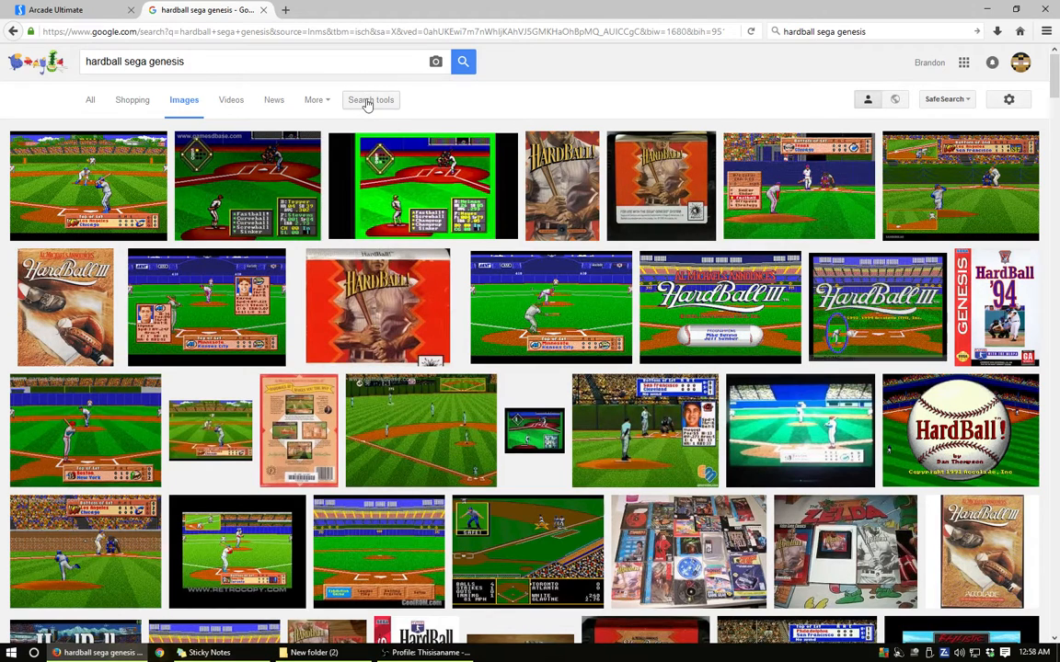
# - Limit the image results to exactly 320 × 224 px and preview the emuparadise.me HardBall! (USA) in-game screenshot
pyautogui.click(370, 100)
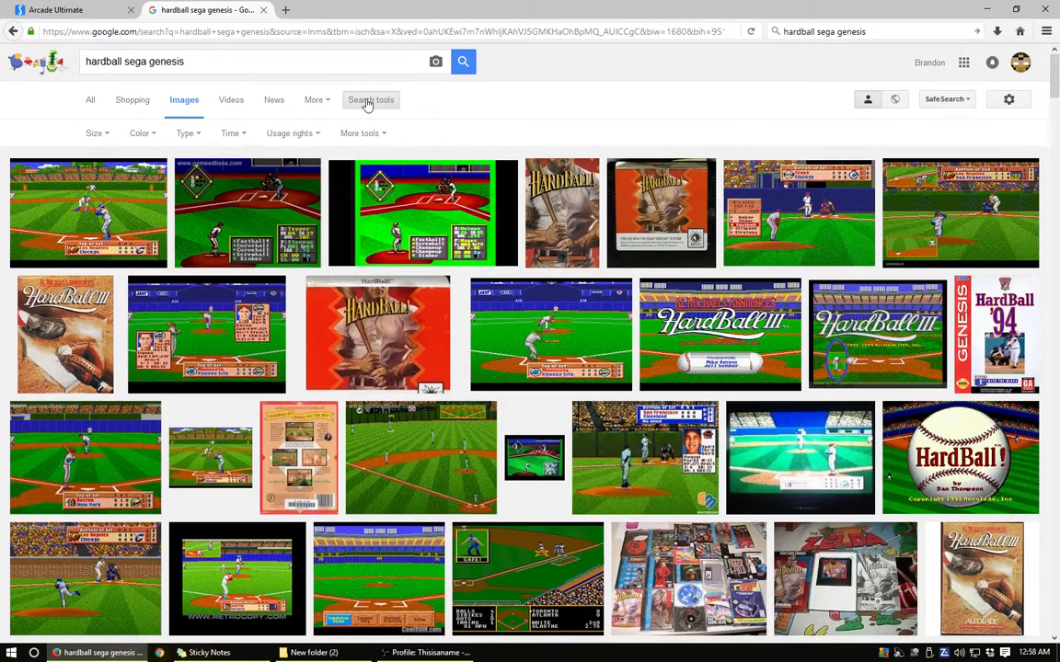
pyautogui.click(96, 133)
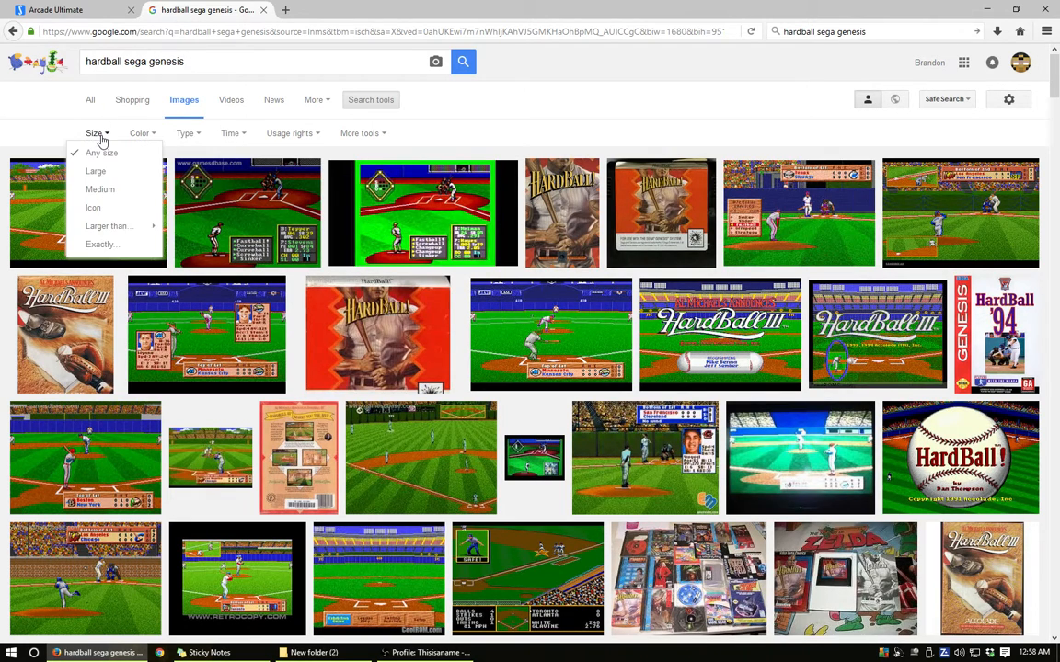
pyautogui.click(108, 244)
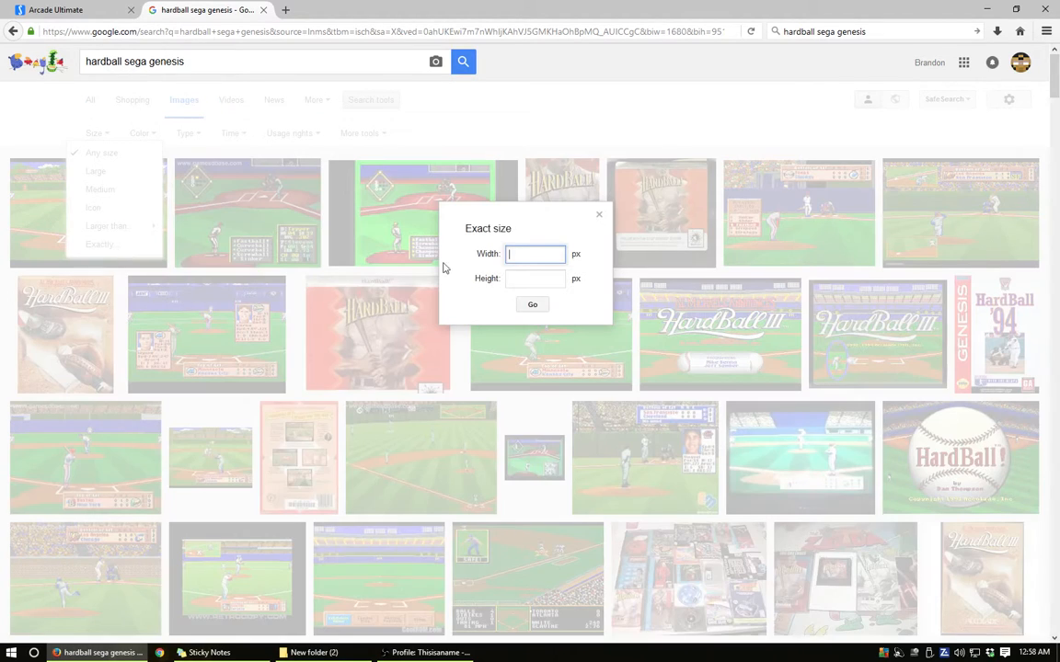
pyautogui.write('320')
pyautogui.click(547, 281)
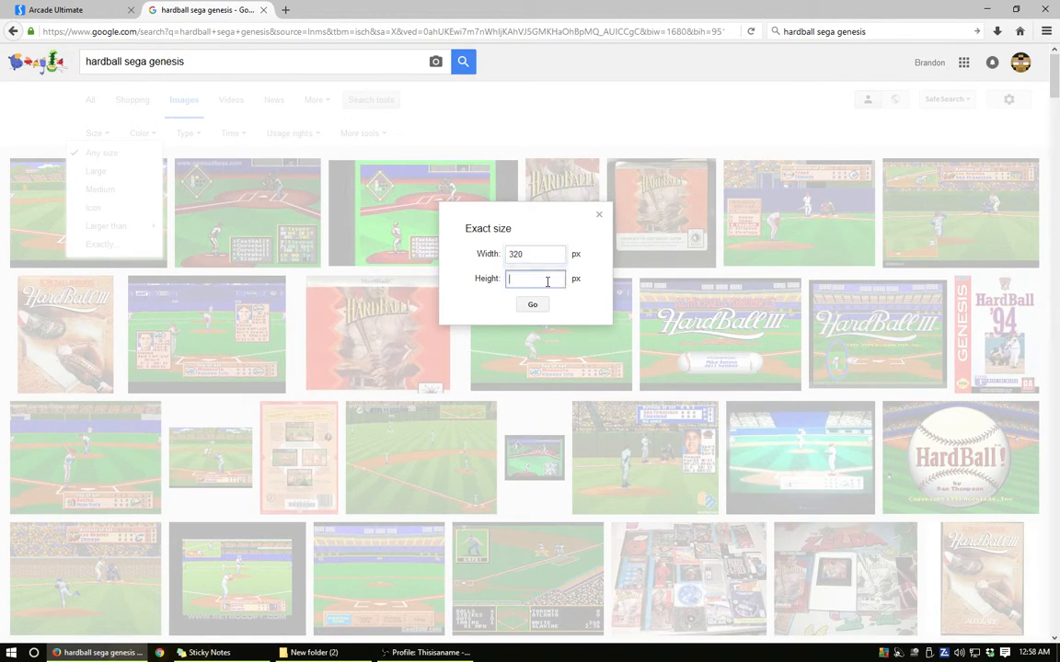
pyautogui.write('224')
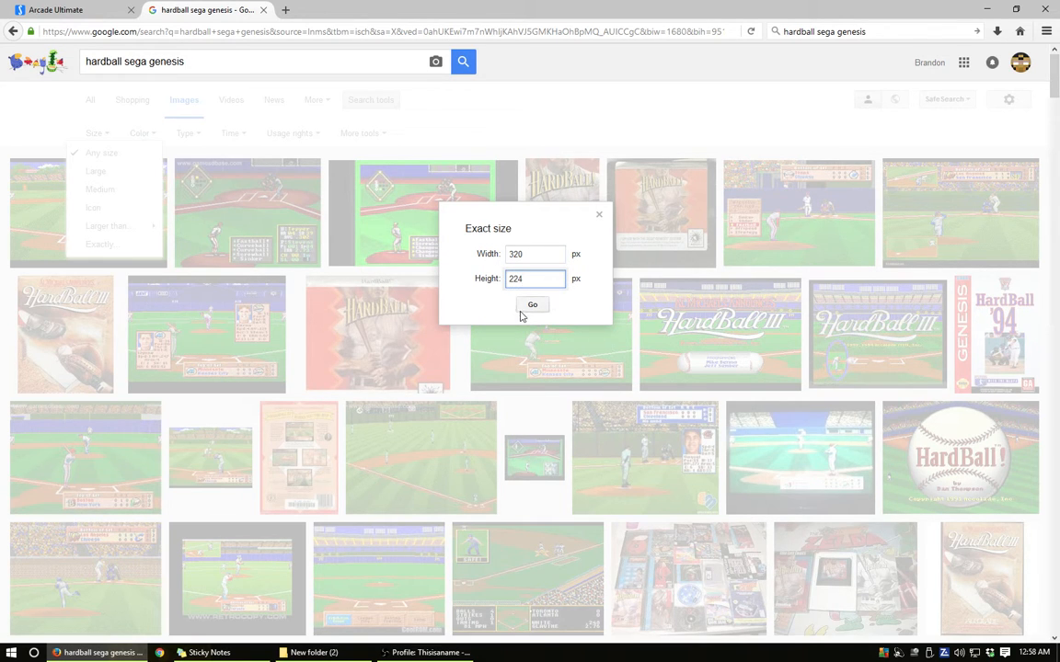
pyautogui.click(533, 305)
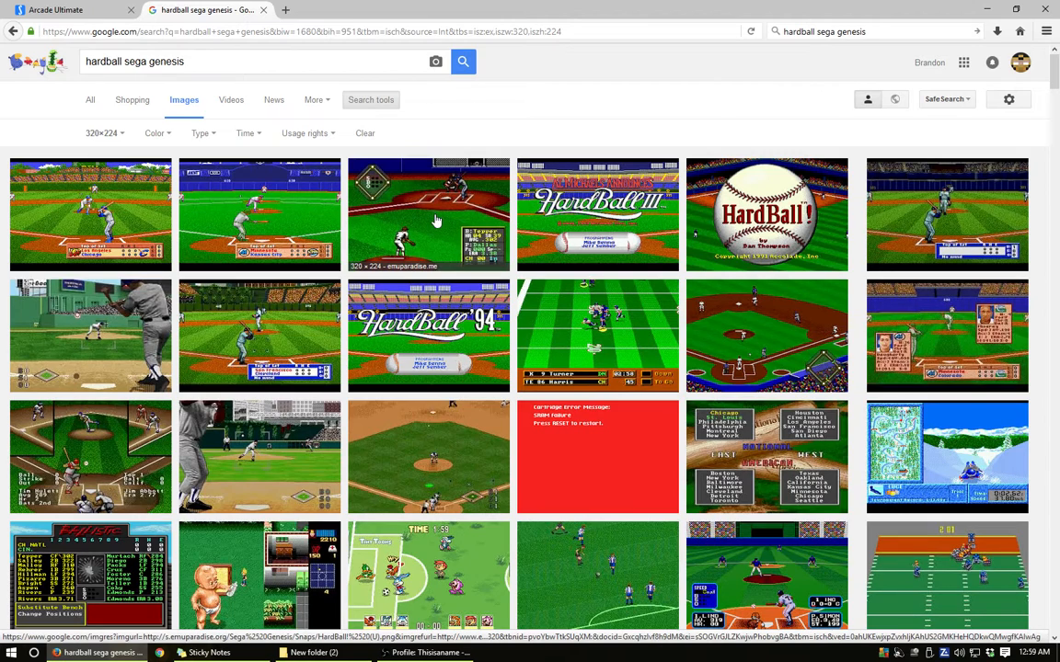
pyautogui.click(393, 187)
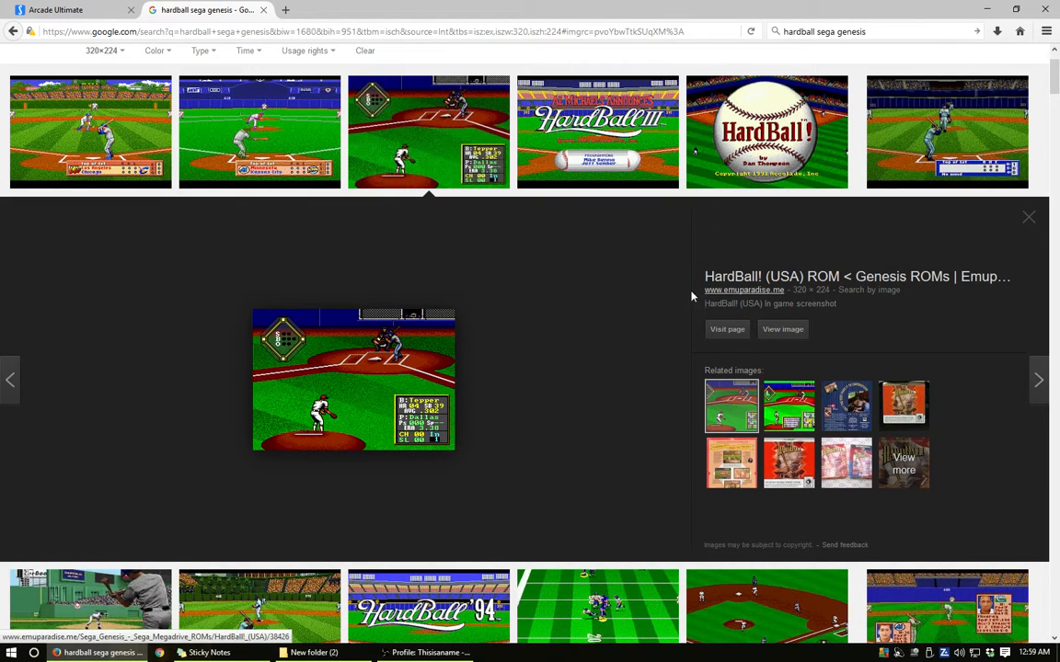
# - Copy the previewed HardBall! in-game screenshot from Firefox and paste it into the blank Paint picture
pyautogui.rightClick(365, 368)
pyautogui.click(405, 476)
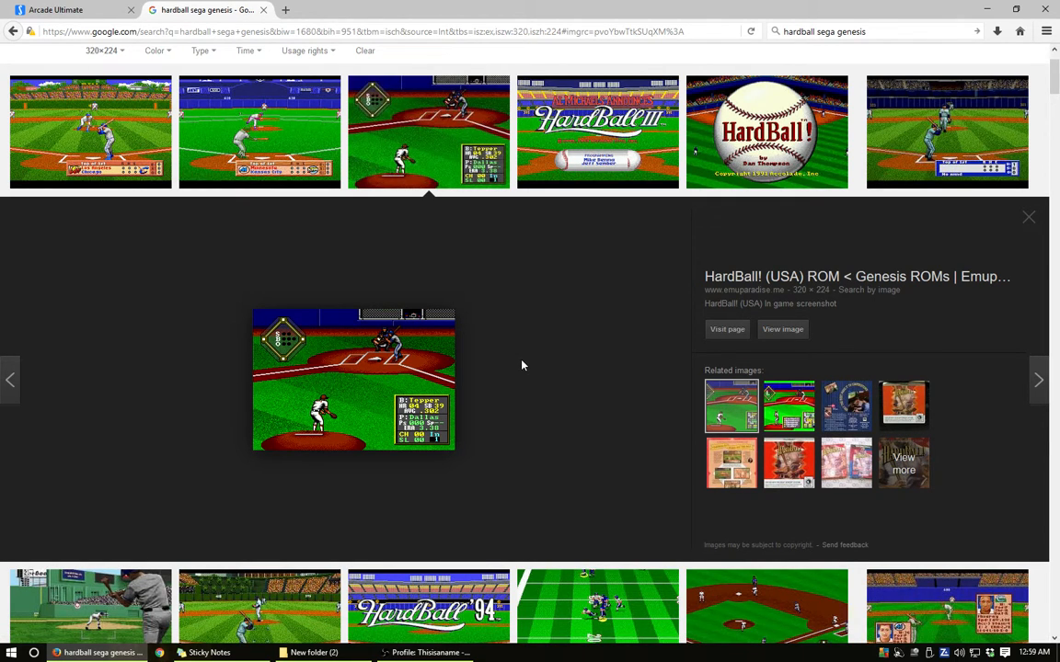
pyautogui.click(986, 10)
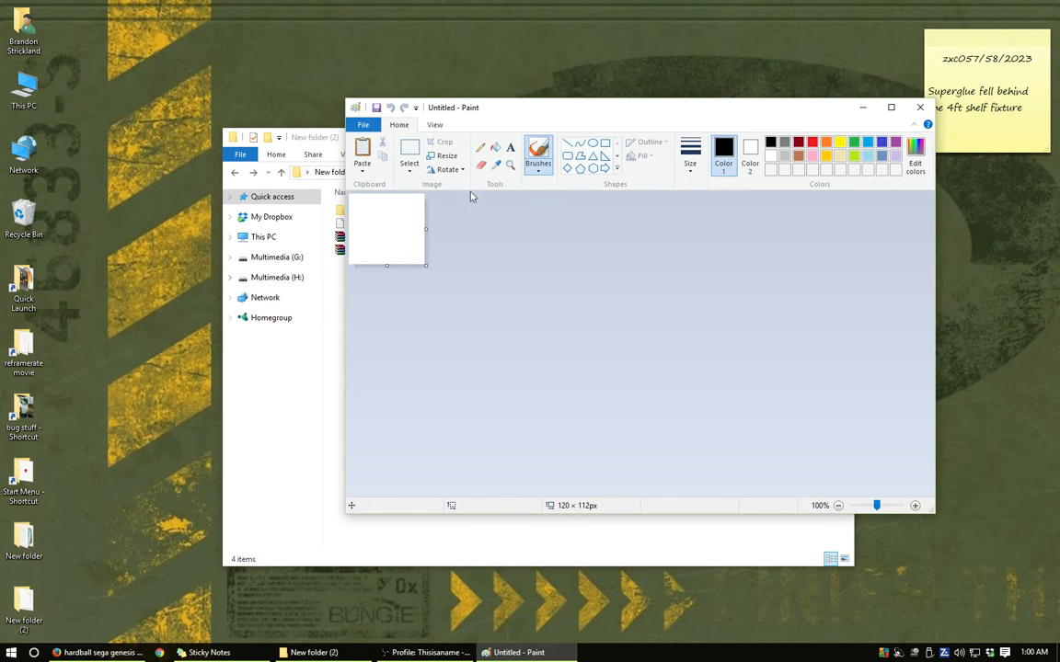
pyautogui.moveTo(502, 108); pyautogui.dragTo(569, 162)
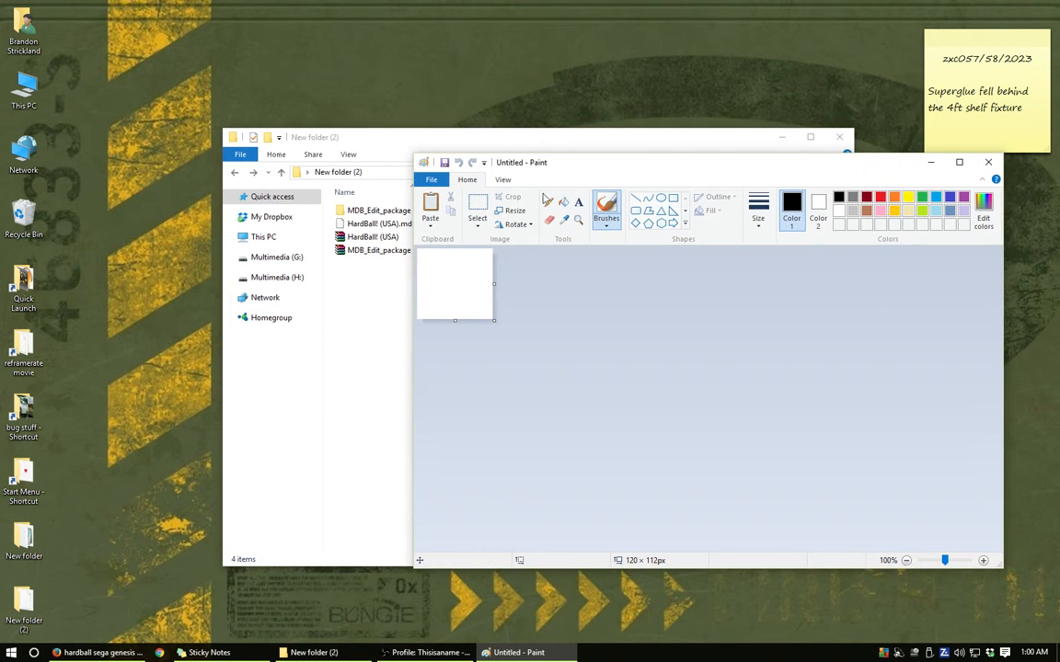
pyautogui.click(99, 652)
pyautogui.rightClick(355, 392)
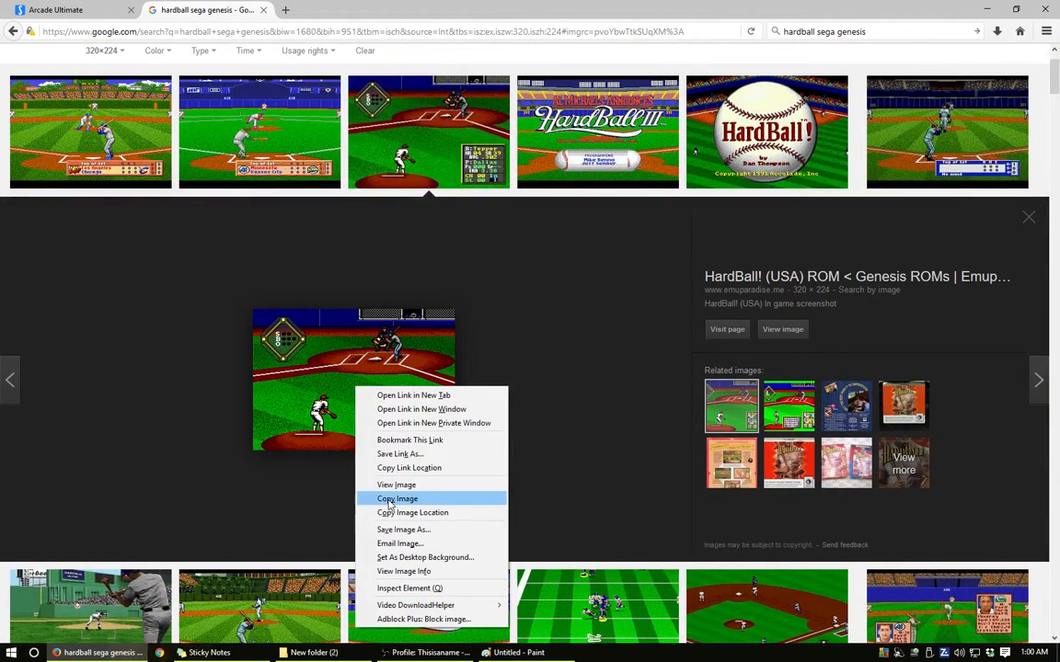
pyautogui.click(391, 500)
pyautogui.click(986, 9)
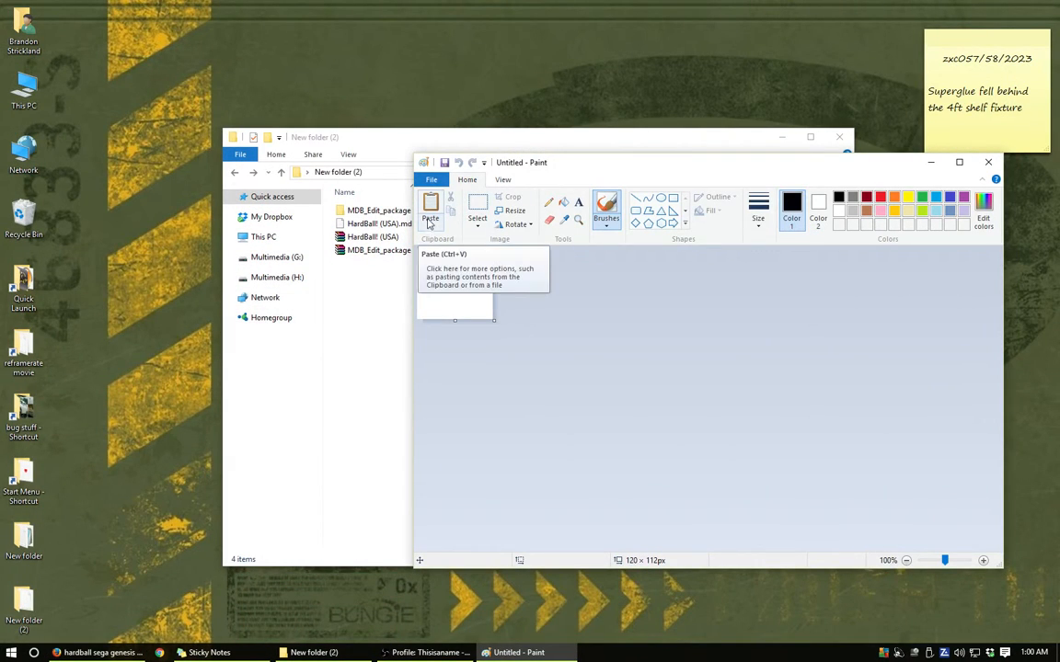
pyautogui.click(431, 207)
pyautogui.click(664, 321)
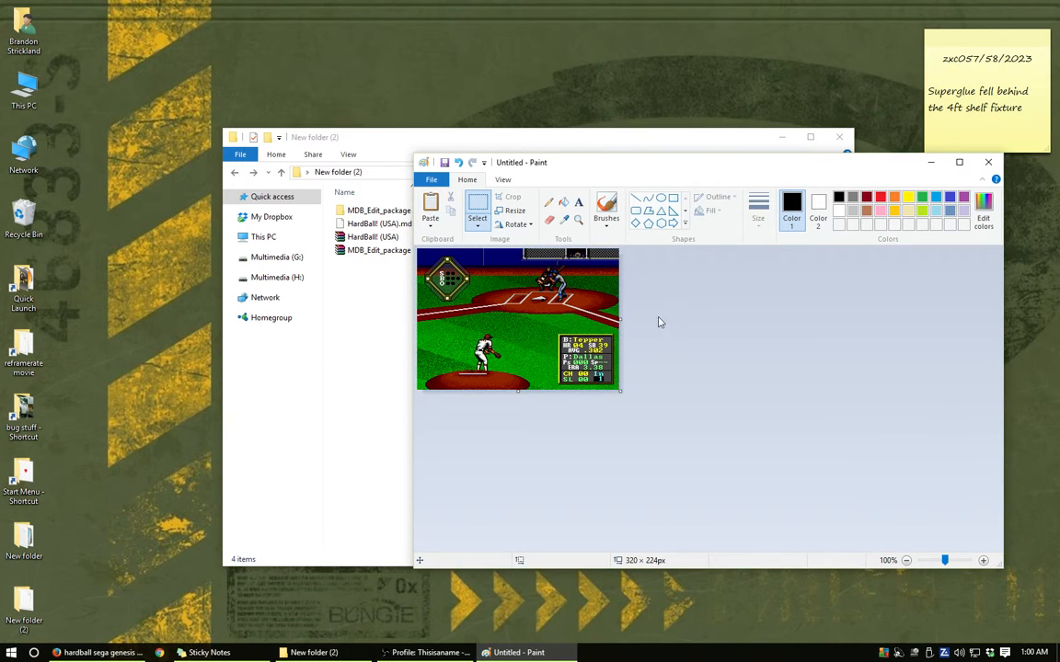
# - Enlarge the canvas to 334 × 247 px and check the required picture size on the Arcade Ultimate page in Firefox
pyautogui.moveTo(618, 390)
pyautogui.mouseDown()
pyautogui.moveTo(875, 508)
pyautogui.moveTo(638, 407)
pyautogui.moveTo(707, 476)
pyautogui.moveTo(628, 405)
pyautogui.mouseUp()
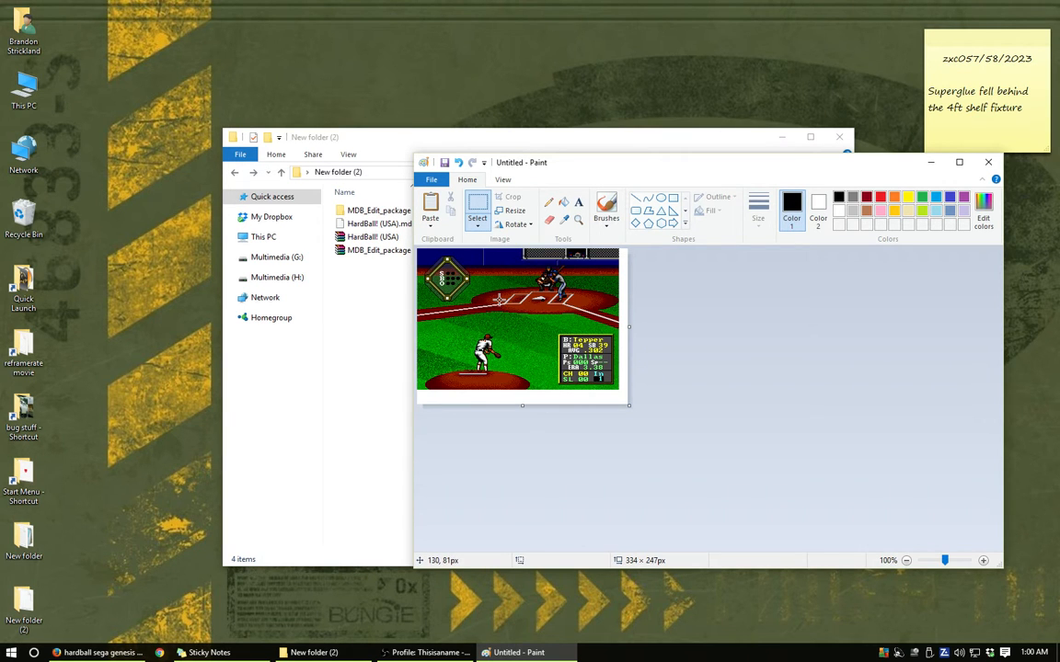
pyautogui.click(97, 653)
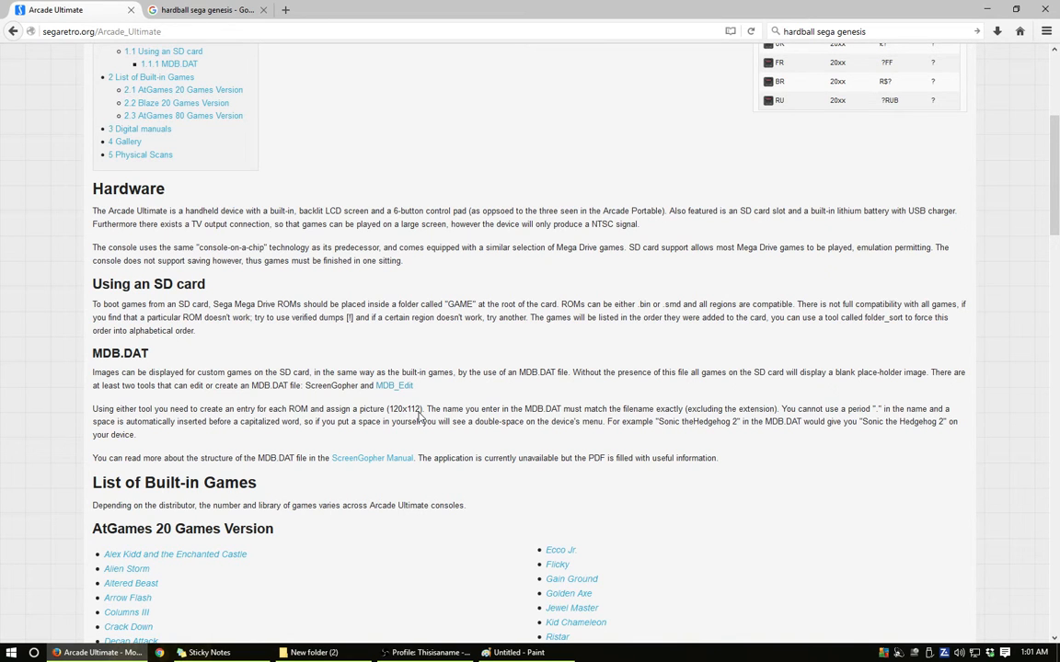
pyautogui.click(986, 9)
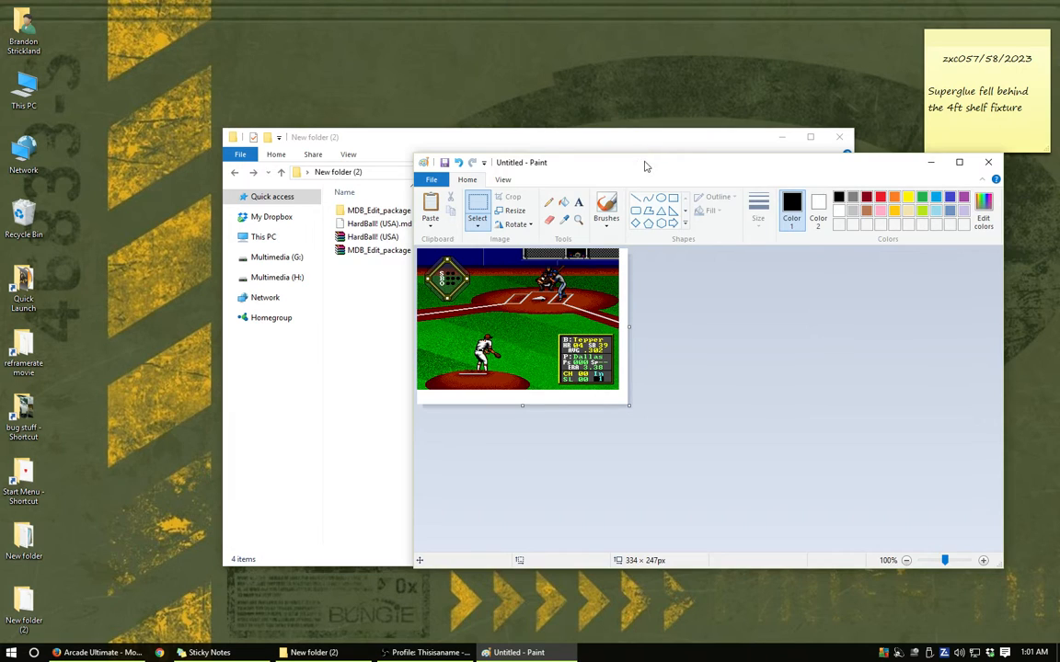
# - Select an area of about 126 × 119 px around the batter and catcher in the Paint picture and copy it
pyautogui.moveTo(646, 163); pyautogui.dragTo(520, 166)
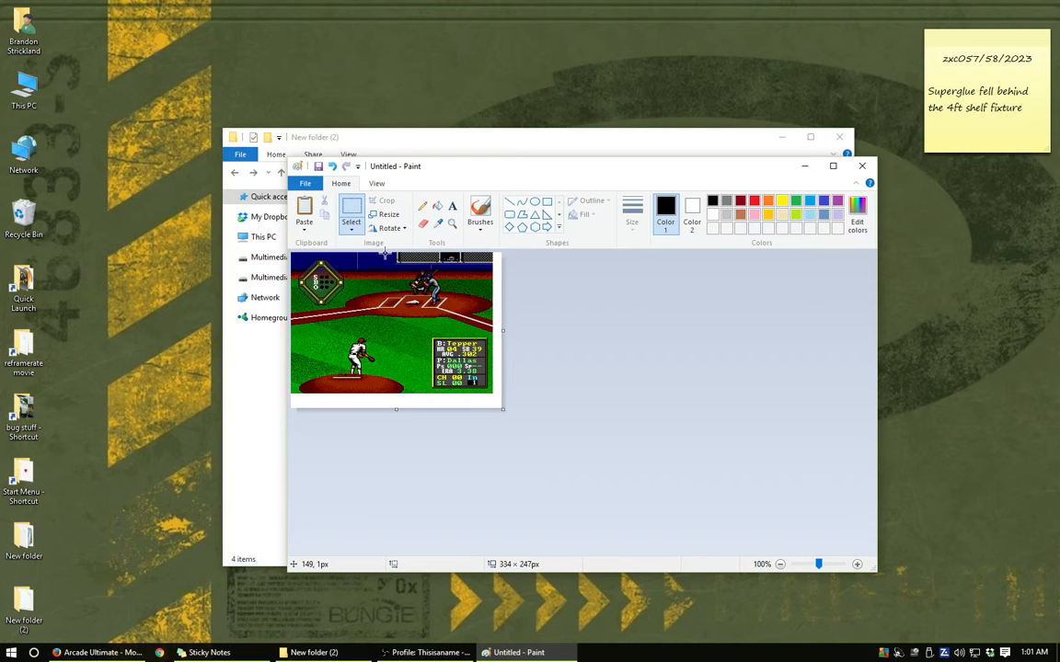
pyautogui.moveTo(386, 255); pyautogui.dragTo(464, 327)
pyautogui.moveTo(464, 327); pyautogui.dragTo(463, 326)
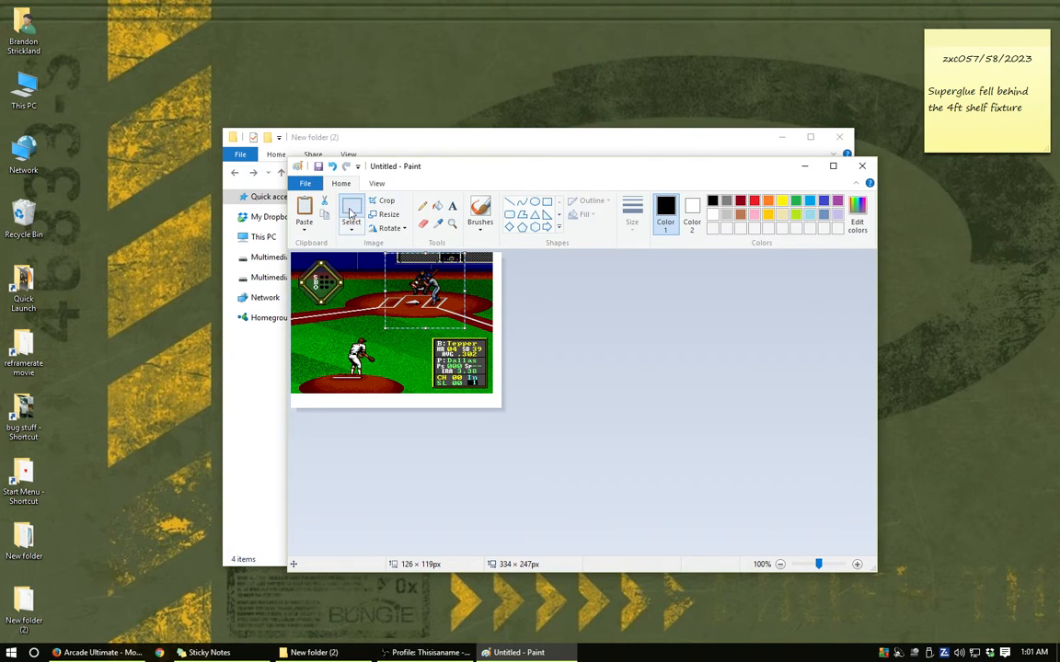
pyautogui.rightClick(428, 286)
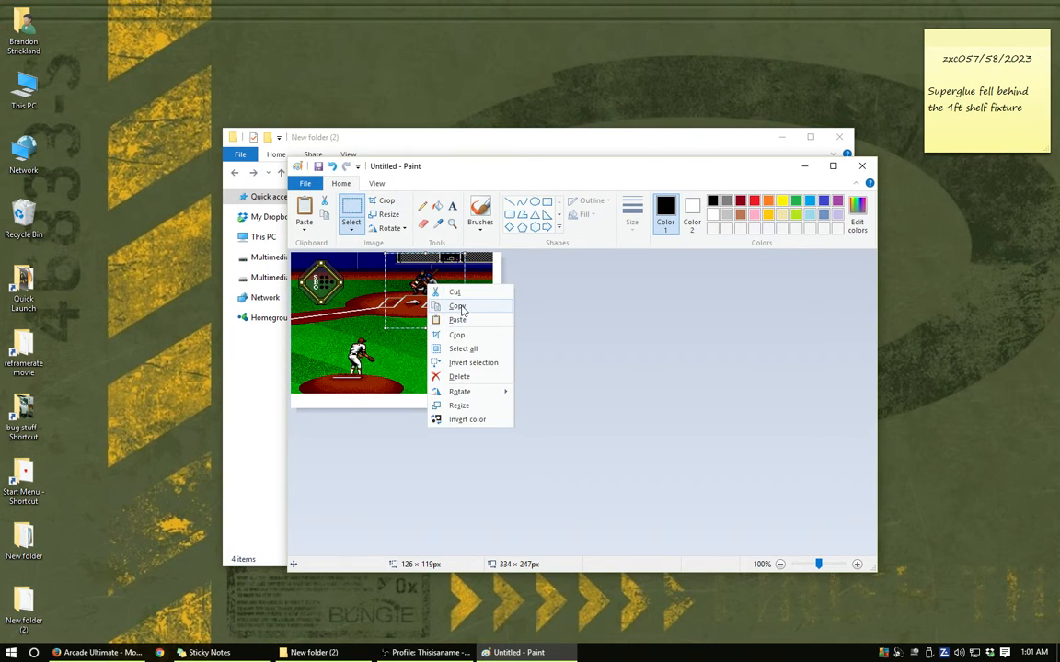
pyautogui.click(459, 306)
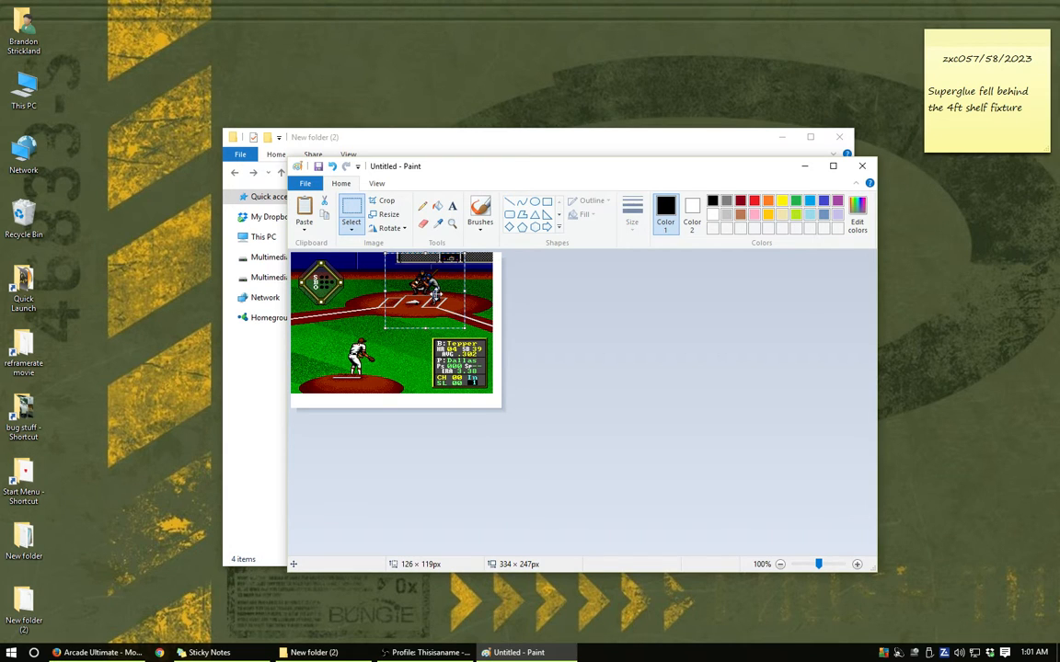
pyautogui.click(305, 183)
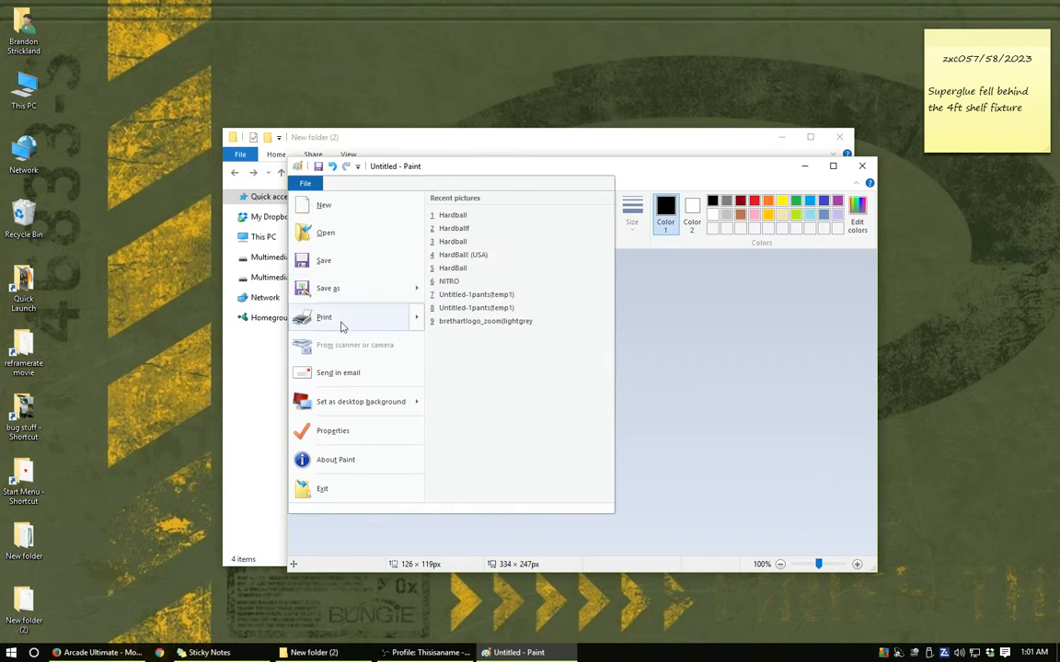
pyautogui.click(333, 431)
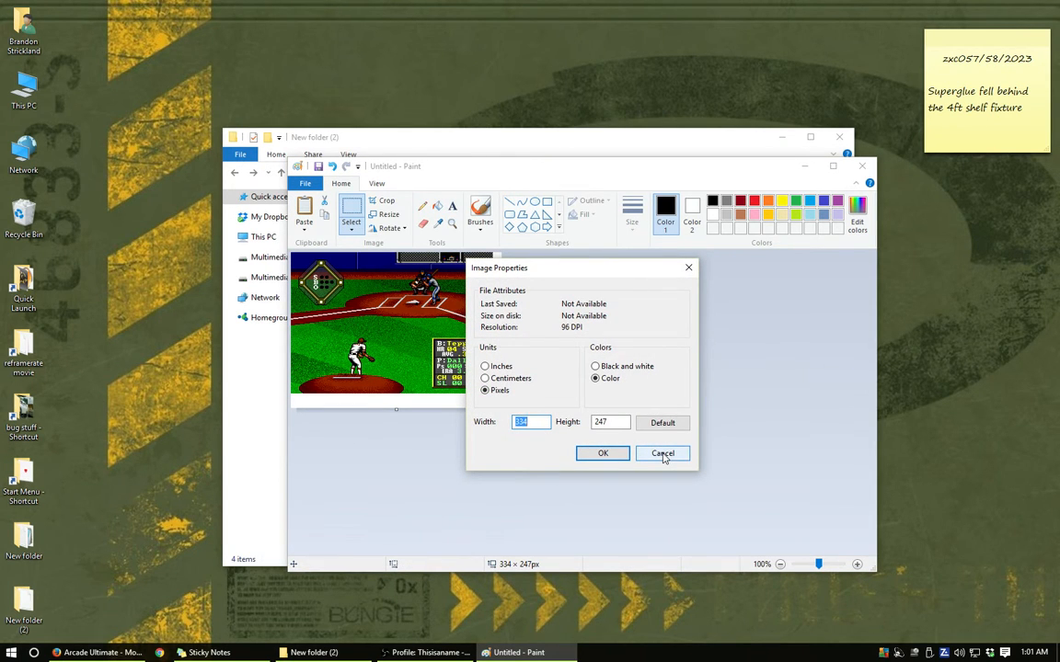
pyautogui.click(663, 453)
# - Paste the copied area, shift it slightly past the picture's upper-left corner, and shrink the canvas to about 135 × 126 px
pyautogui.hotkey('ctrl', 'v')
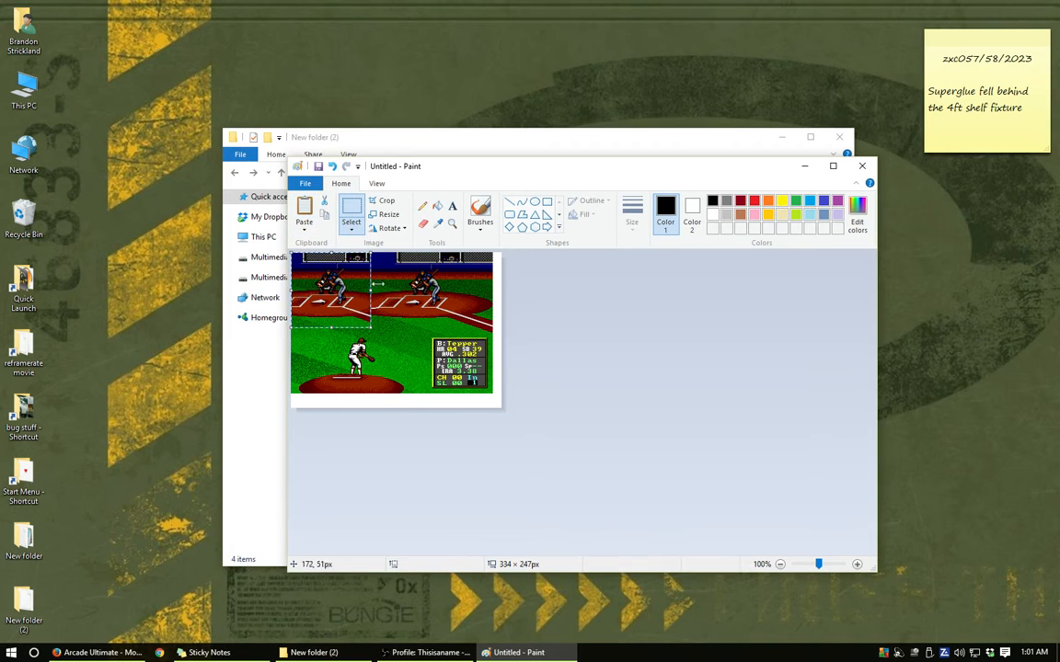
pyautogui.moveTo(329, 290); pyautogui.dragTo(326, 289)
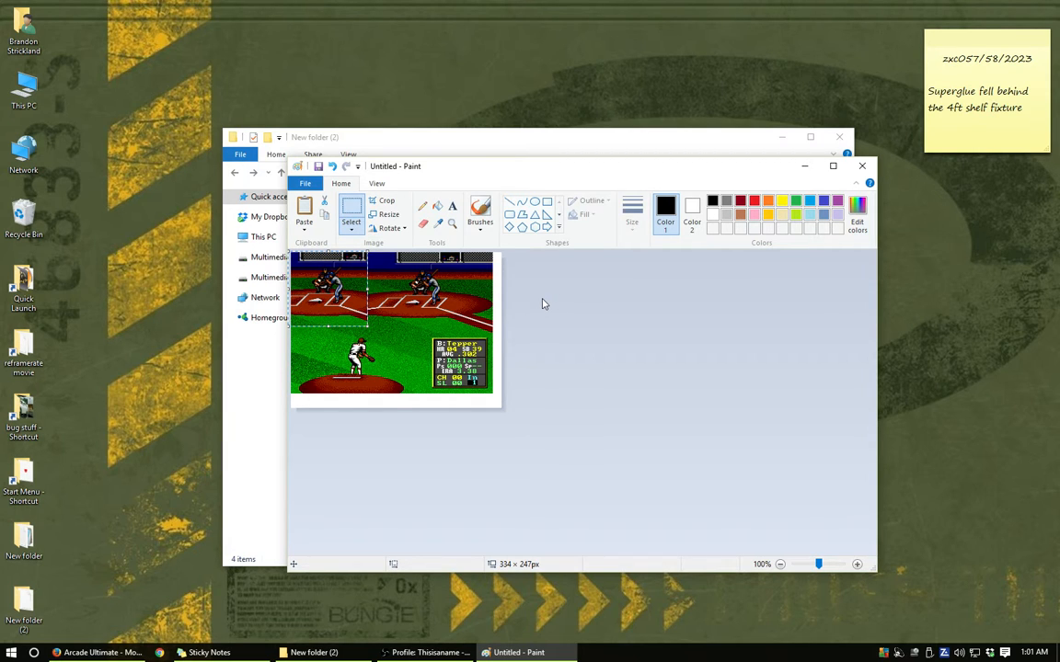
pyautogui.click(543, 304)
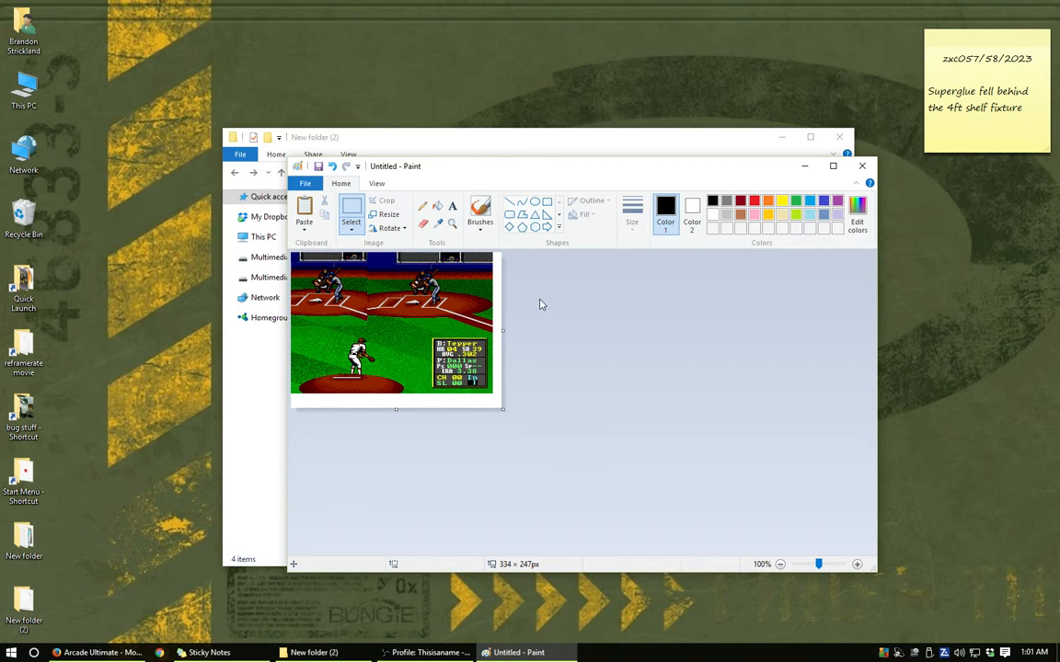
pyautogui.click(306, 185)
pyautogui.click(306, 185)
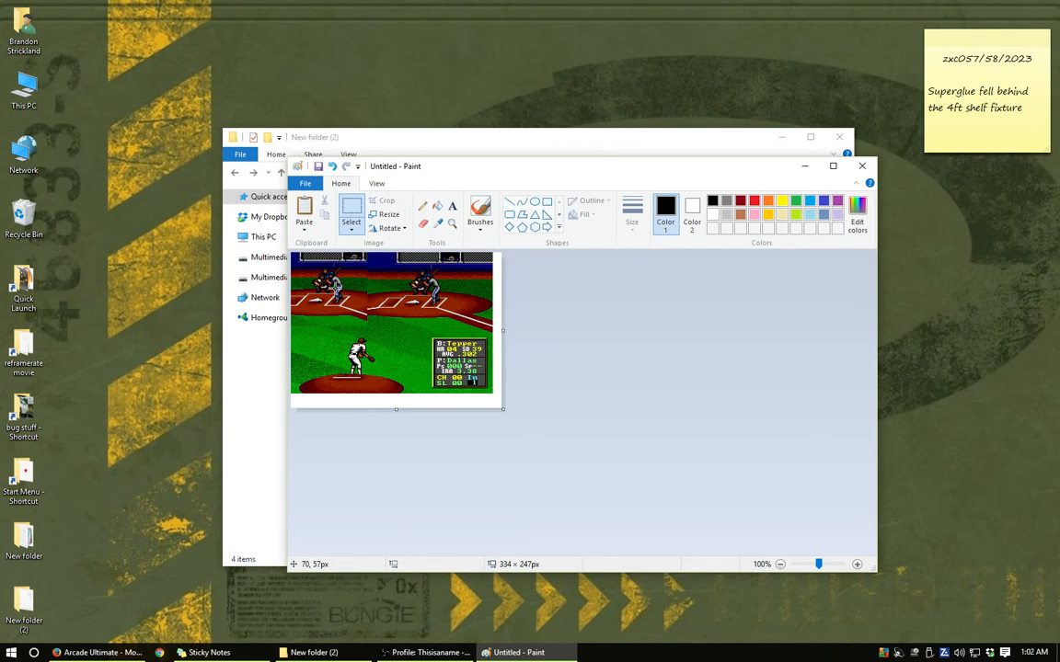
pyautogui.moveTo(504, 411); pyautogui.dragTo(377, 333)
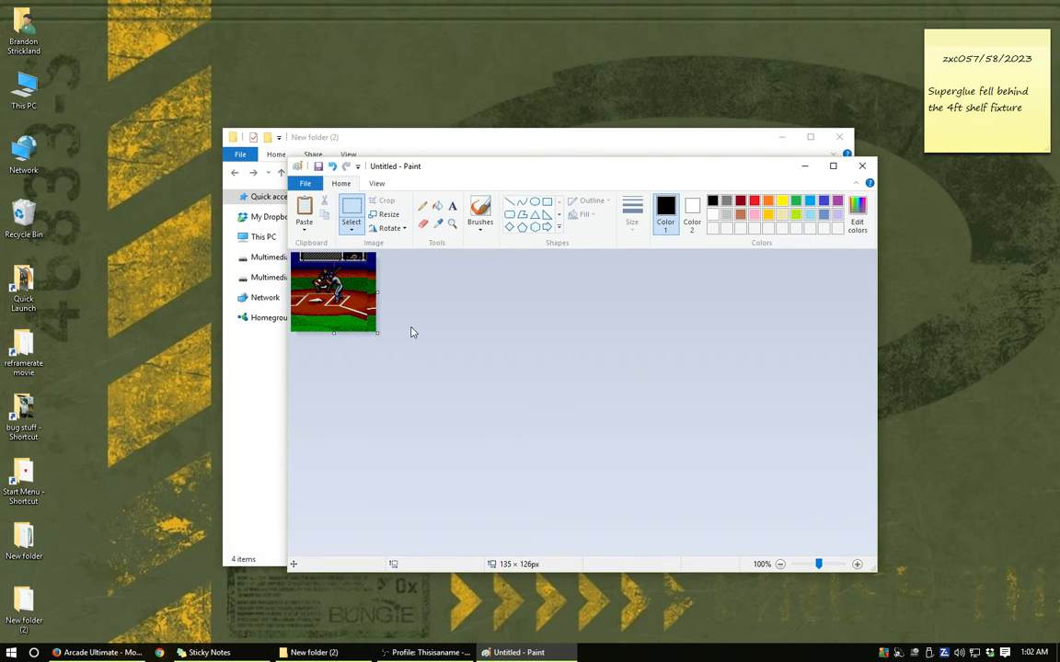
# - Set the picture's size in its image properties to exactly 120 px wide and 112 px high
pyautogui.click(305, 184)
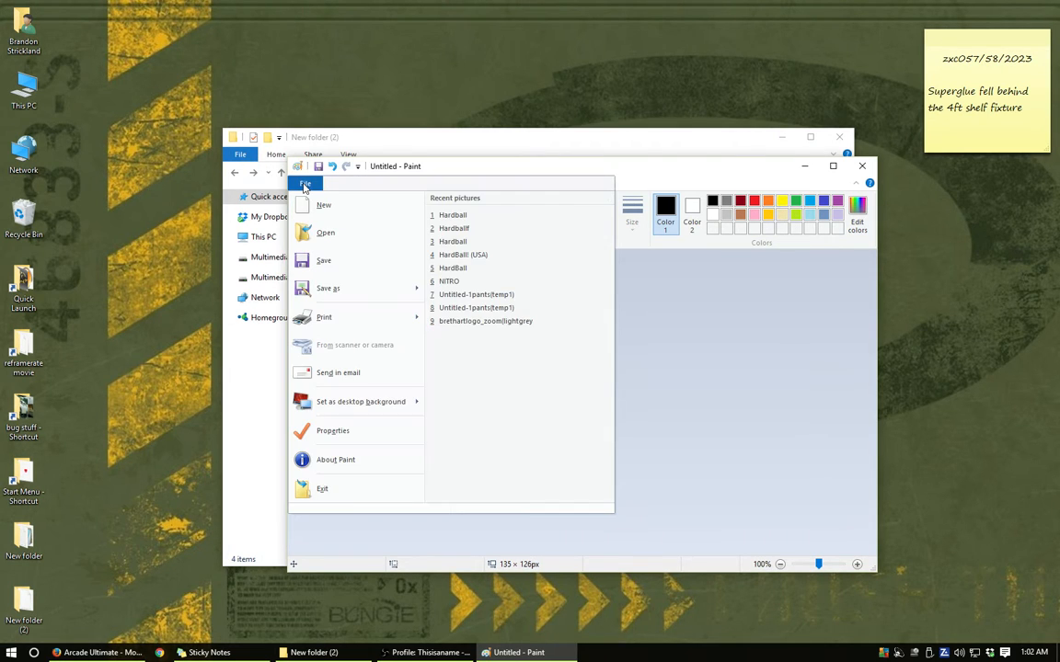
pyautogui.click(333, 432)
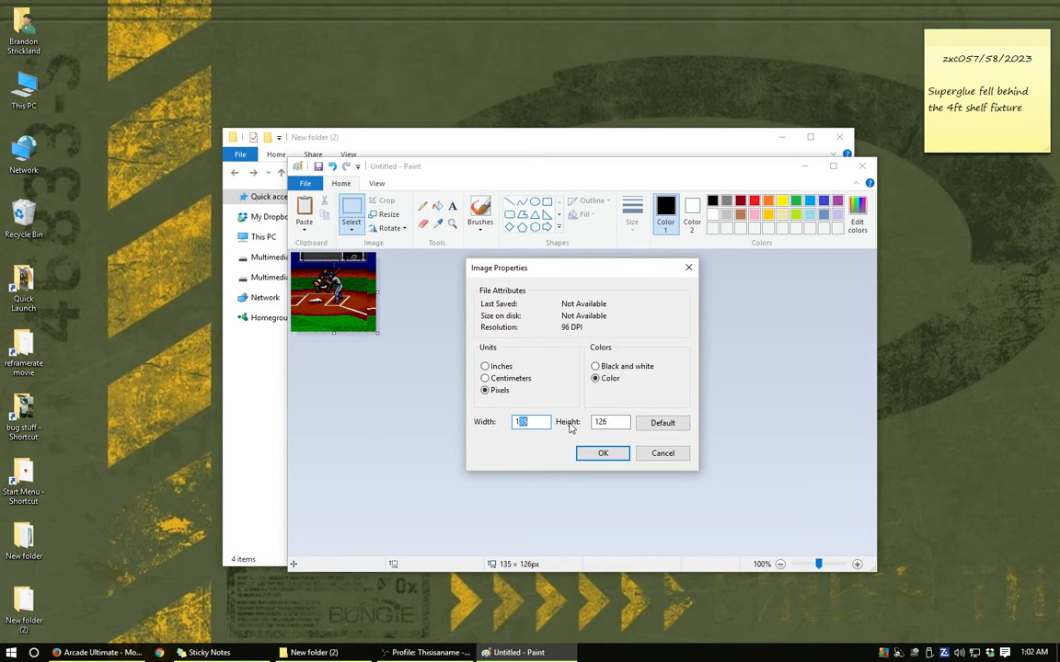
pyautogui.write('120')
pyautogui.doubleClick(607, 422)
pyautogui.write('112')
pyautogui.click(607, 452)
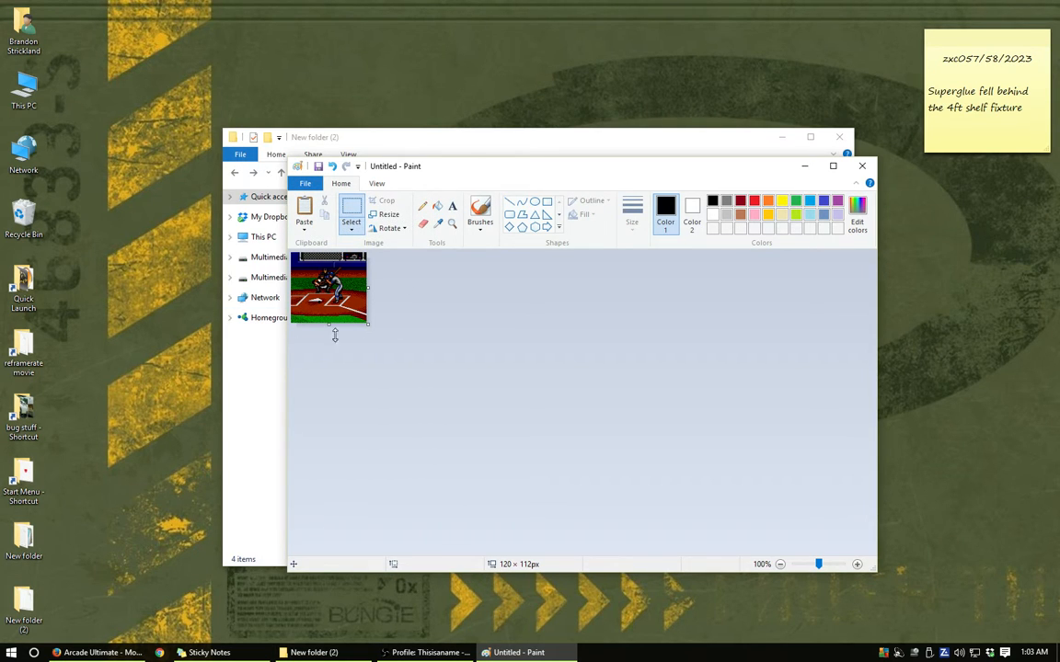
# - Save the picture as a 256 Color Bitmap named Hardball in the Gamepics folder, accepting reduced color quality, and close Paint
pyautogui.click(303, 184)
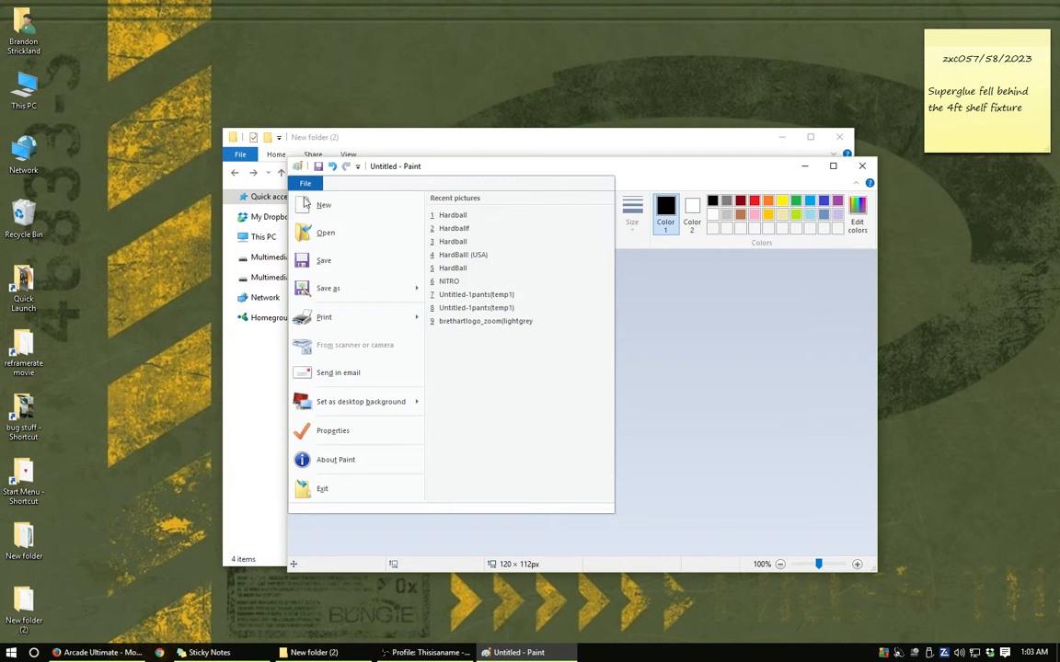
pyautogui.moveTo(405, 291)
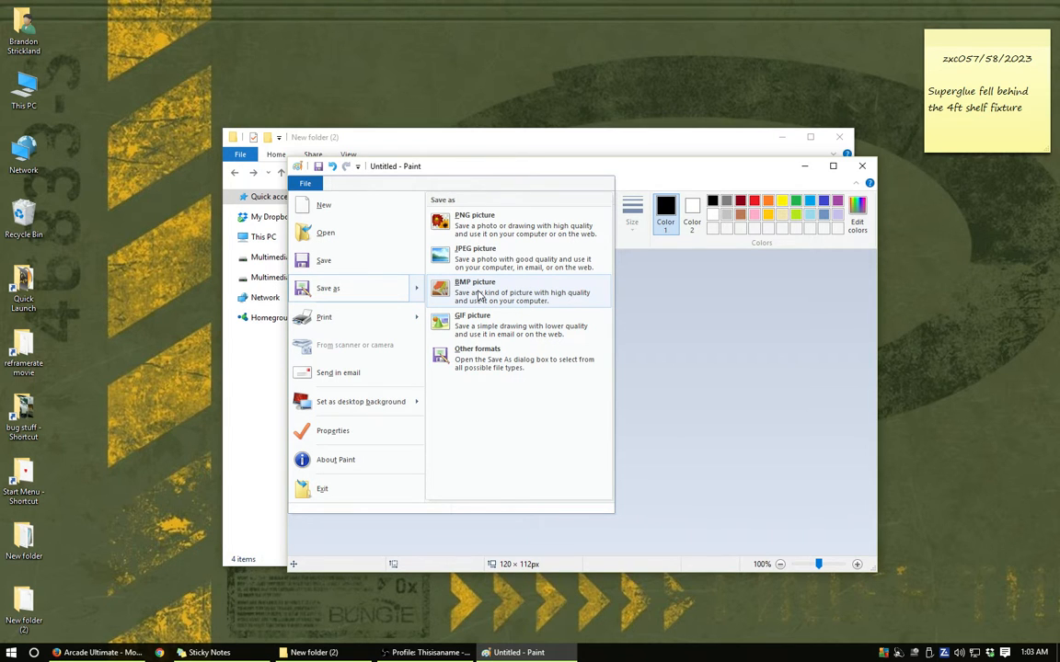
pyautogui.click(478, 294)
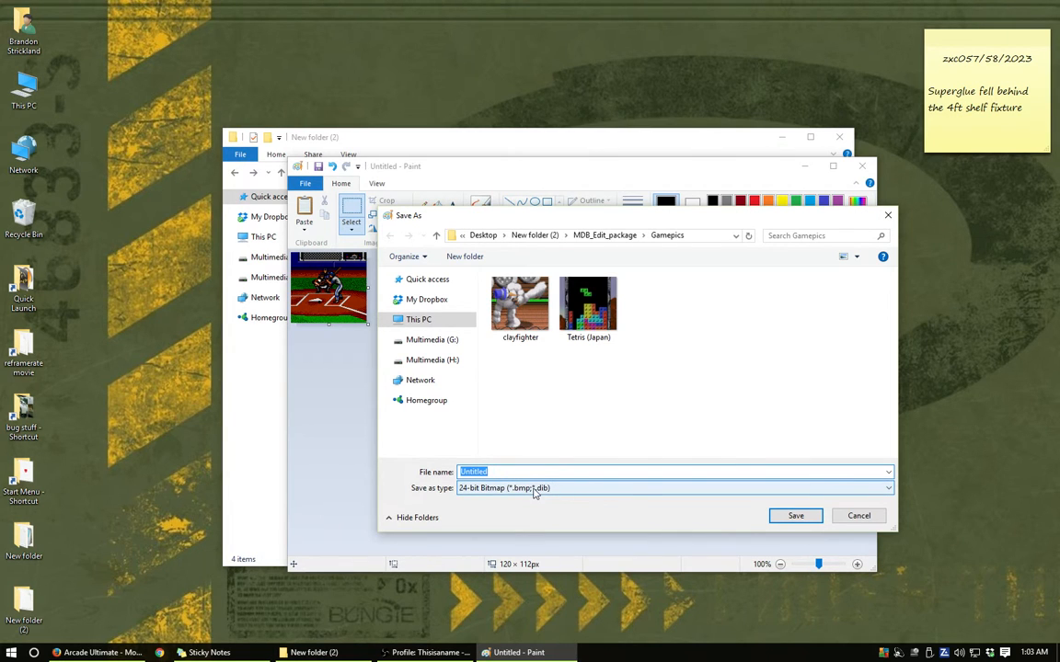
pyautogui.click(473, 489)
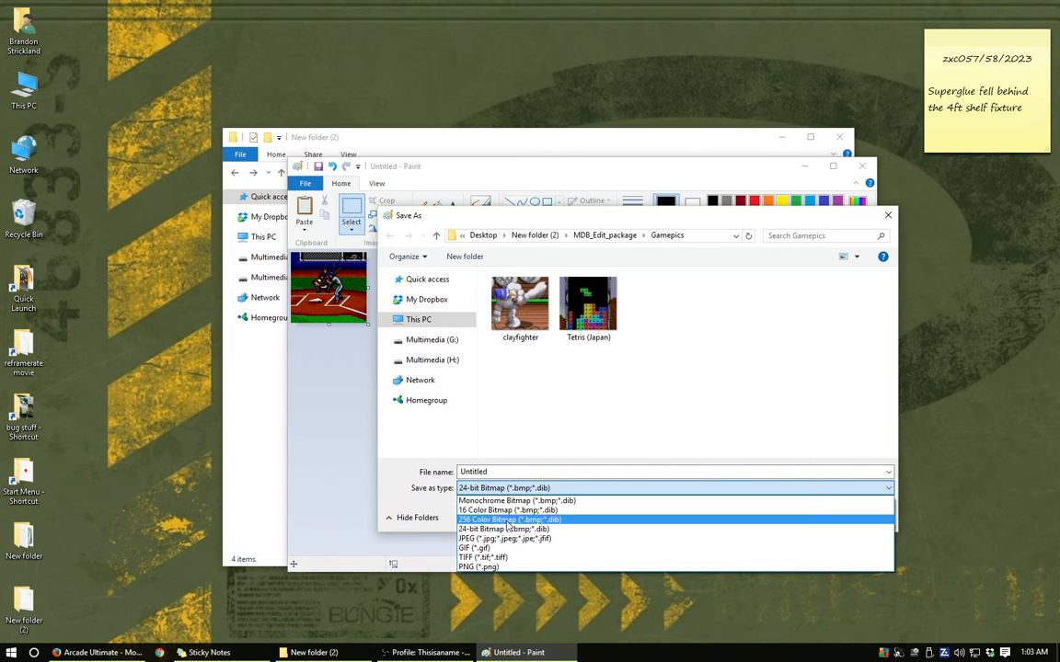
pyautogui.click(507, 521)
pyautogui.doubleClick(515, 472)
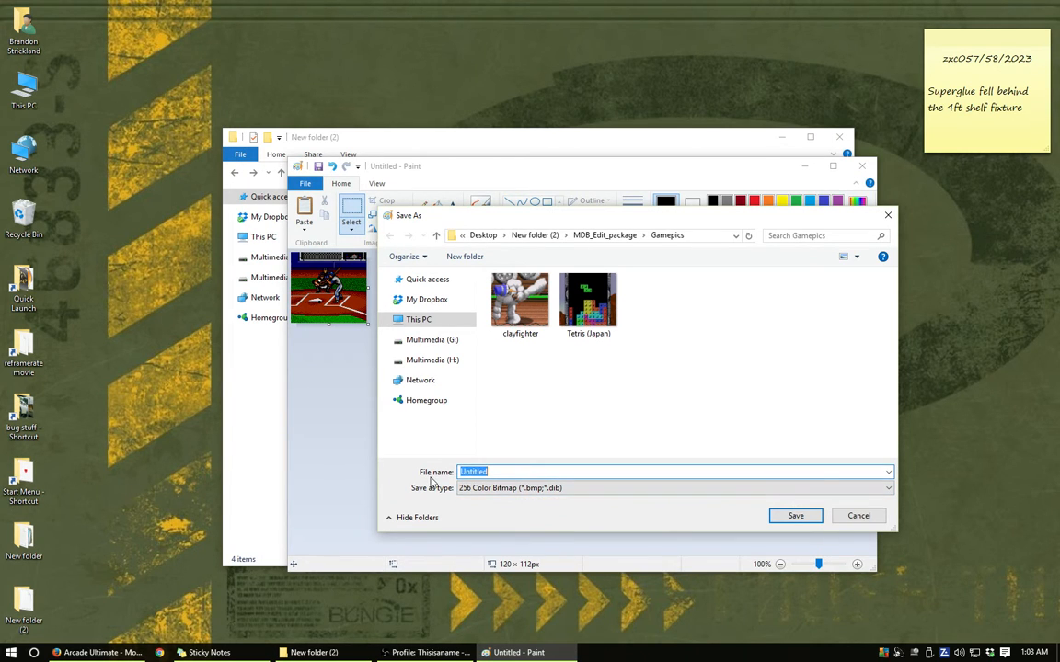
pyautogui.write('Hardball')
pyautogui.click(796, 516)
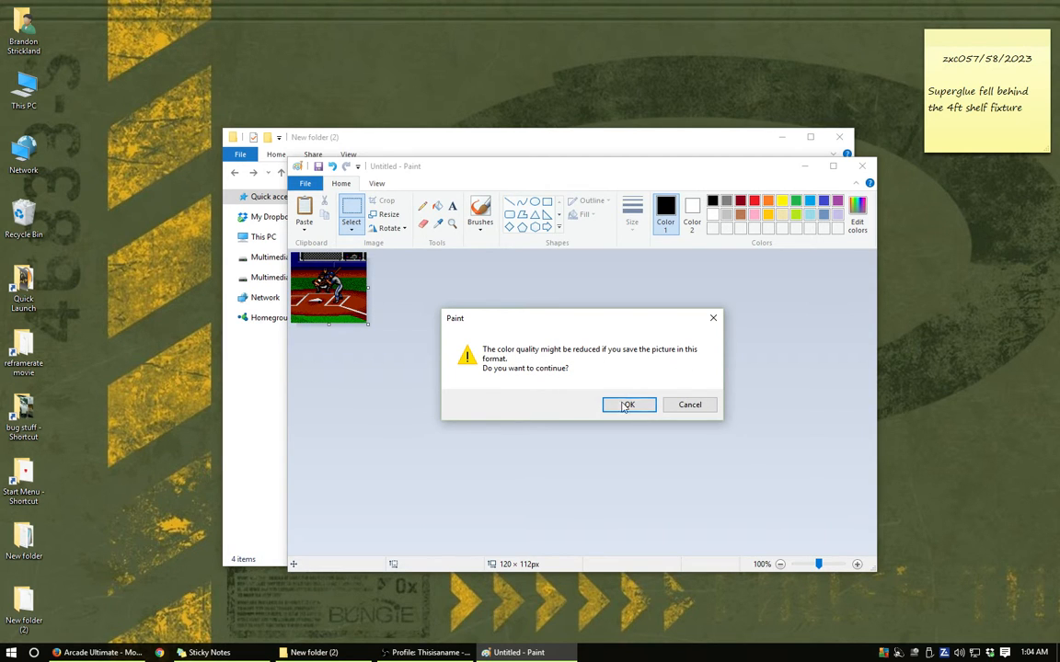
pyautogui.click(628, 406)
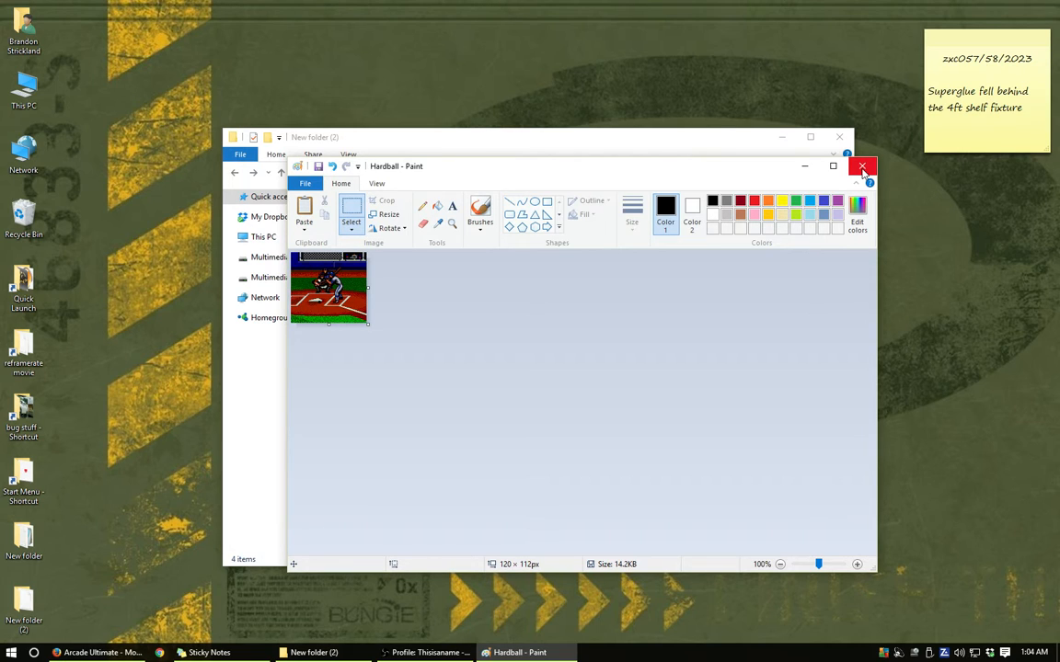
pyautogui.click(863, 169)
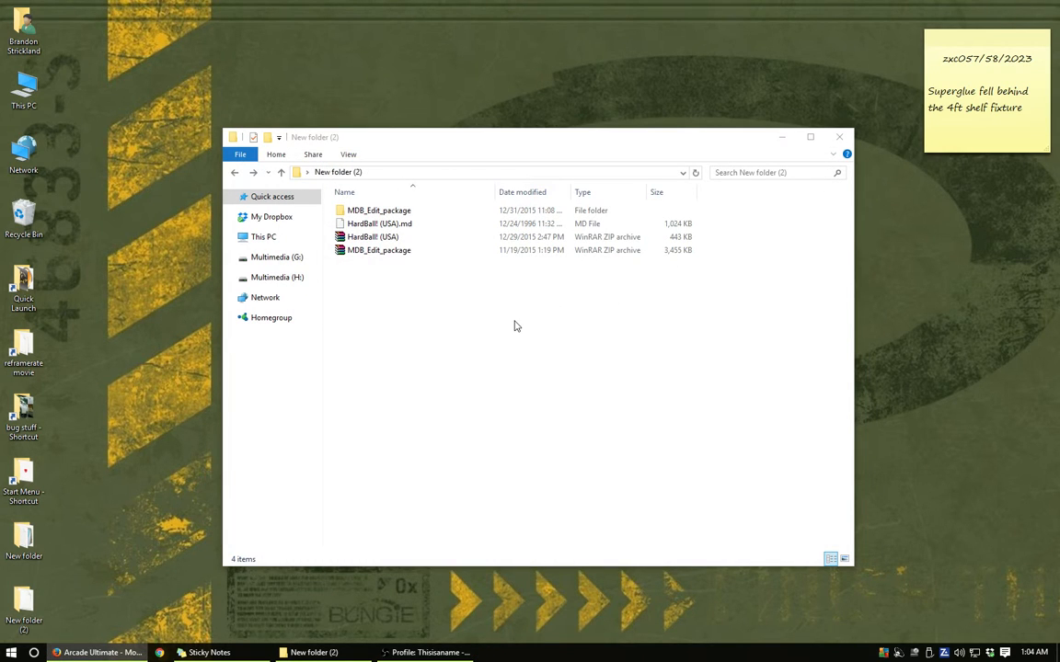
# - Open the Gamepics folder inside MDB_Edit_package and view the detailed properties of the Arcade Classics (USA, Europe) picture
pyautogui.doubleClick(385, 210)
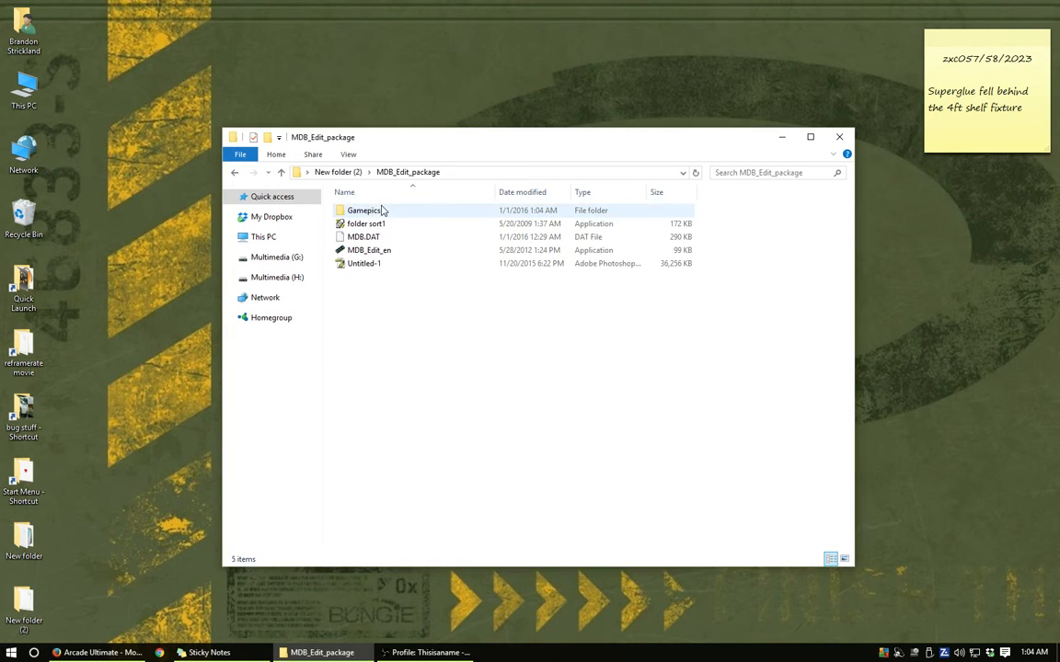
pyautogui.doubleClick(385, 211)
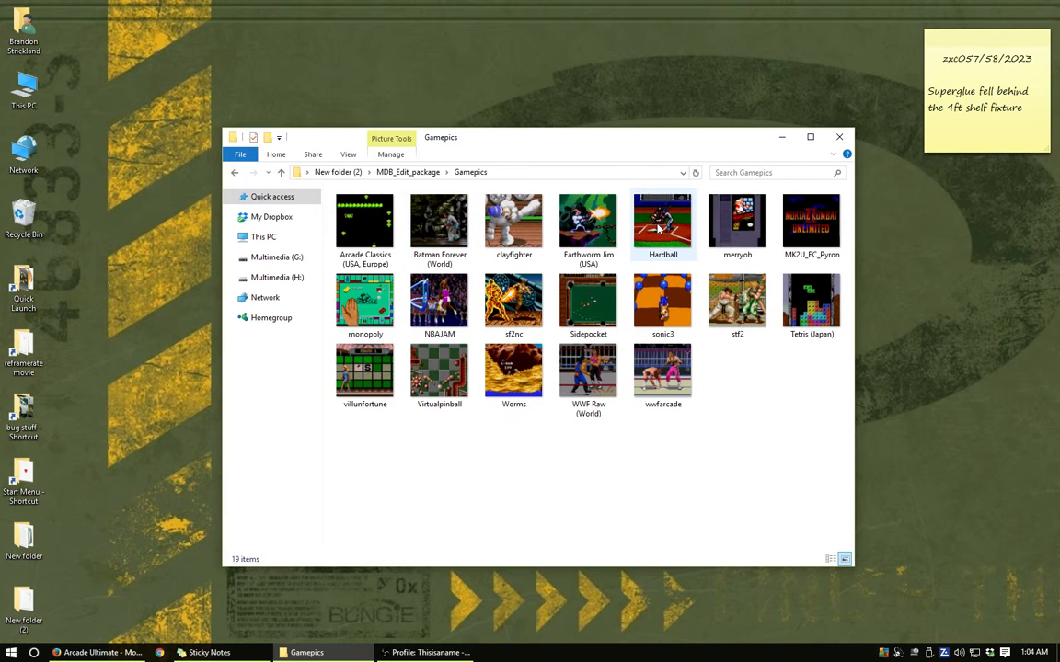
pyautogui.click(349, 234)
pyautogui.rightClick(349, 235)
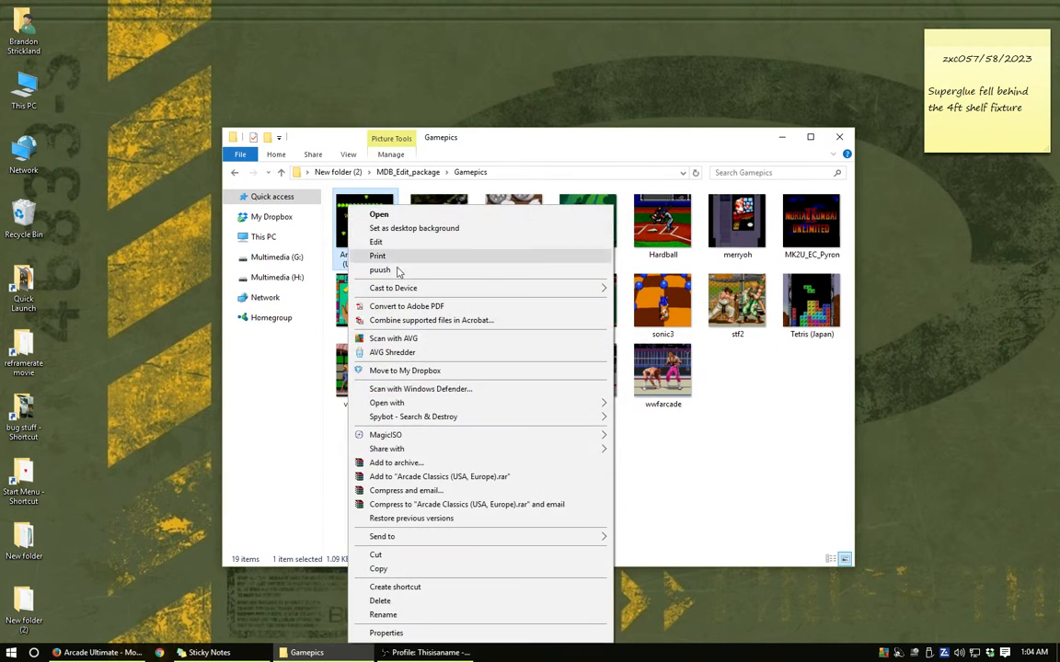
pyautogui.click(478, 632)
pyautogui.click(433, 258)
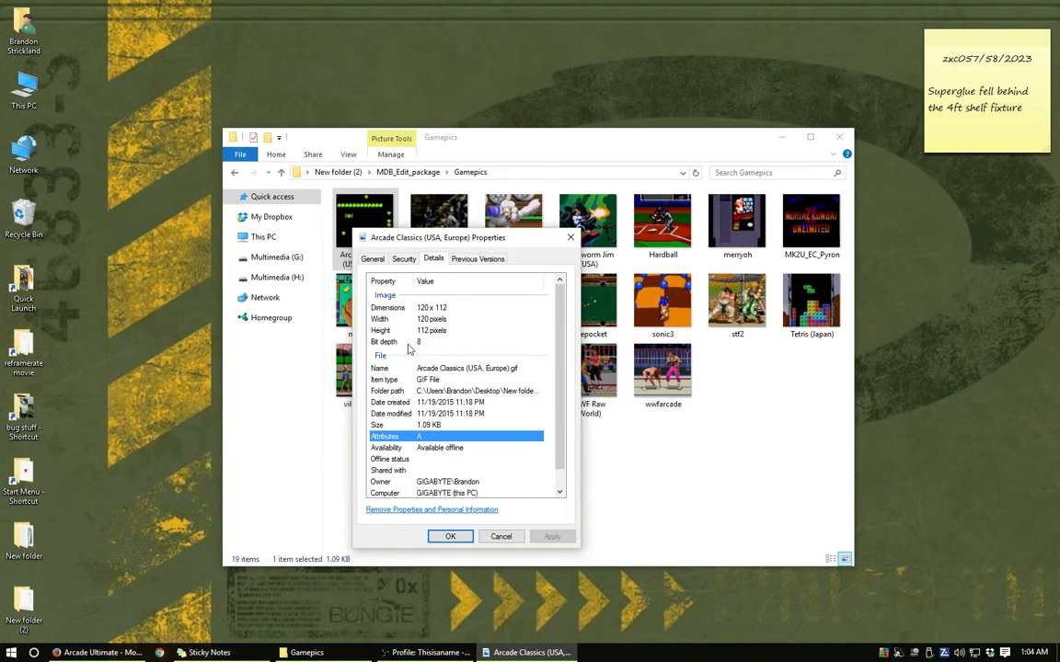
# - Close the picture's properties, return to the MDB_Edit_package folder and launch MDB_Edit_en, moving its window clear of the file list
pyautogui.click(501, 537)
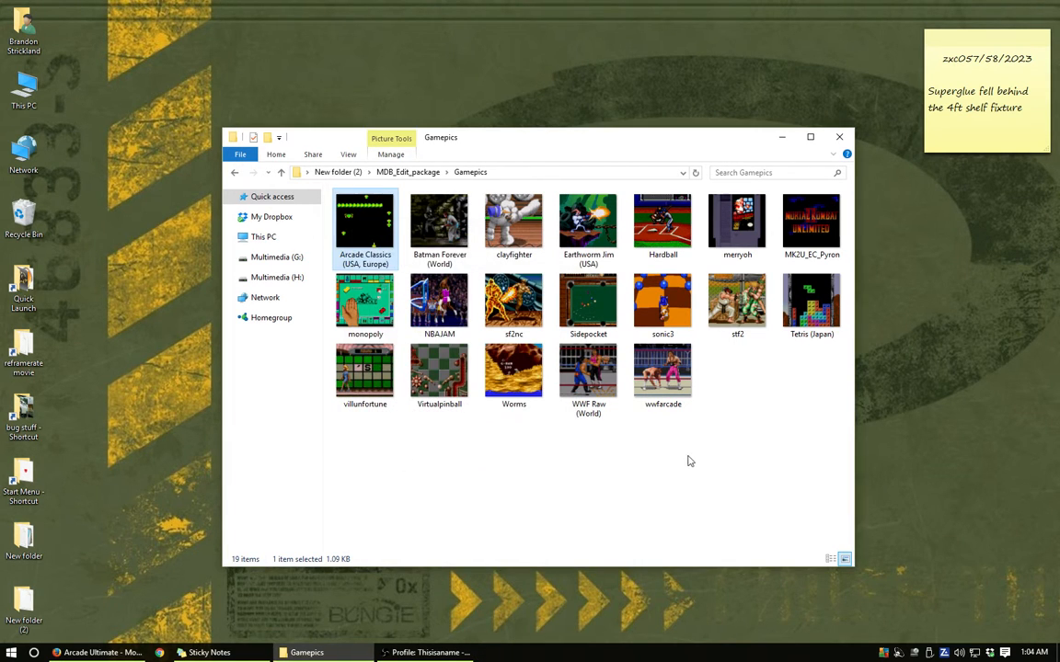
pyautogui.click(661, 222)
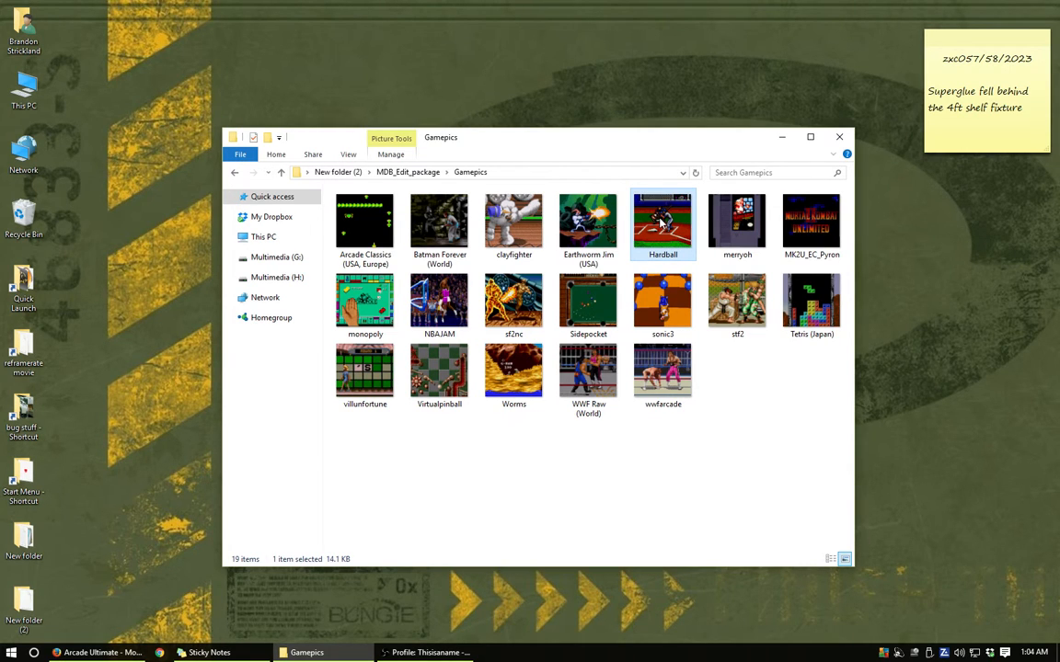
pyautogui.click(404, 173)
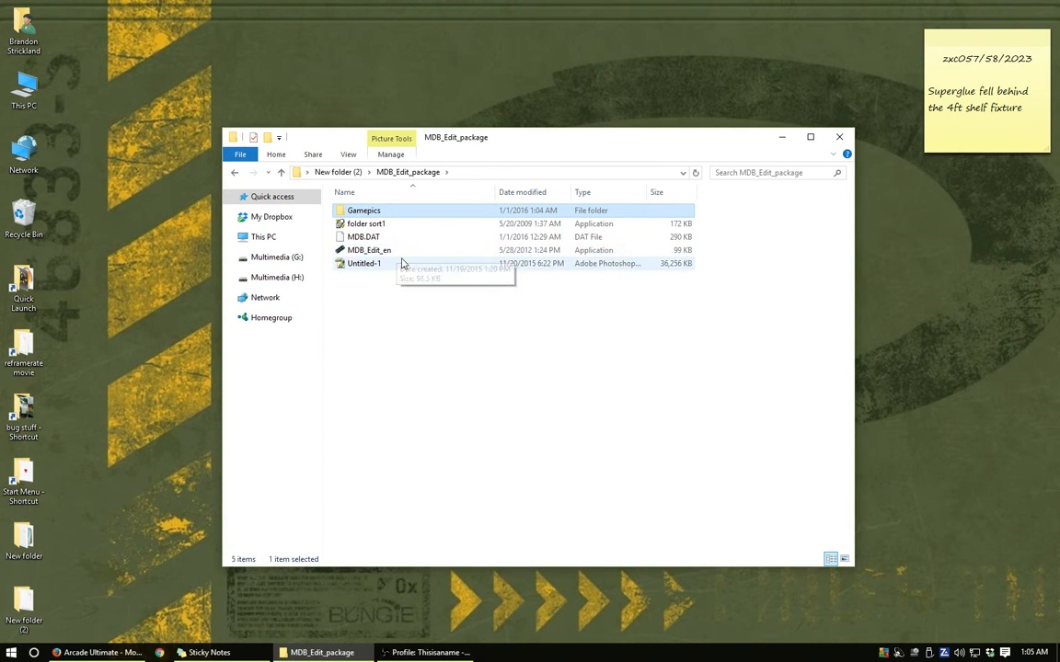
pyautogui.click(368, 251)
pyautogui.doubleClick(368, 251)
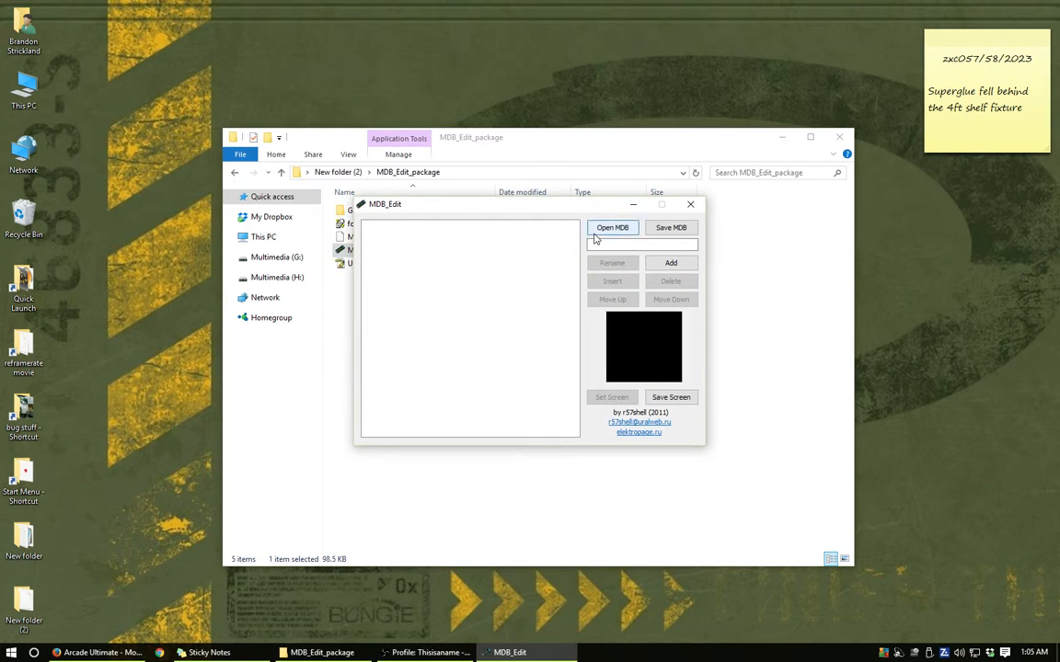
pyautogui.moveTo(577, 208); pyautogui.dragTo(552, 298)
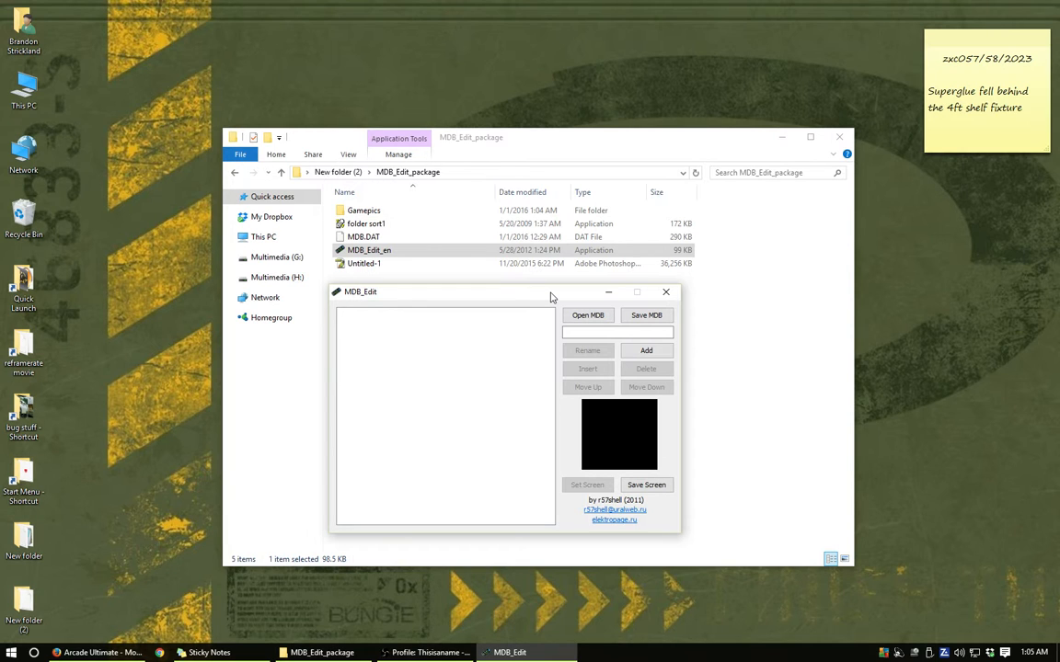
pyautogui.moveTo(559, 294); pyautogui.dragTo(565, 285)
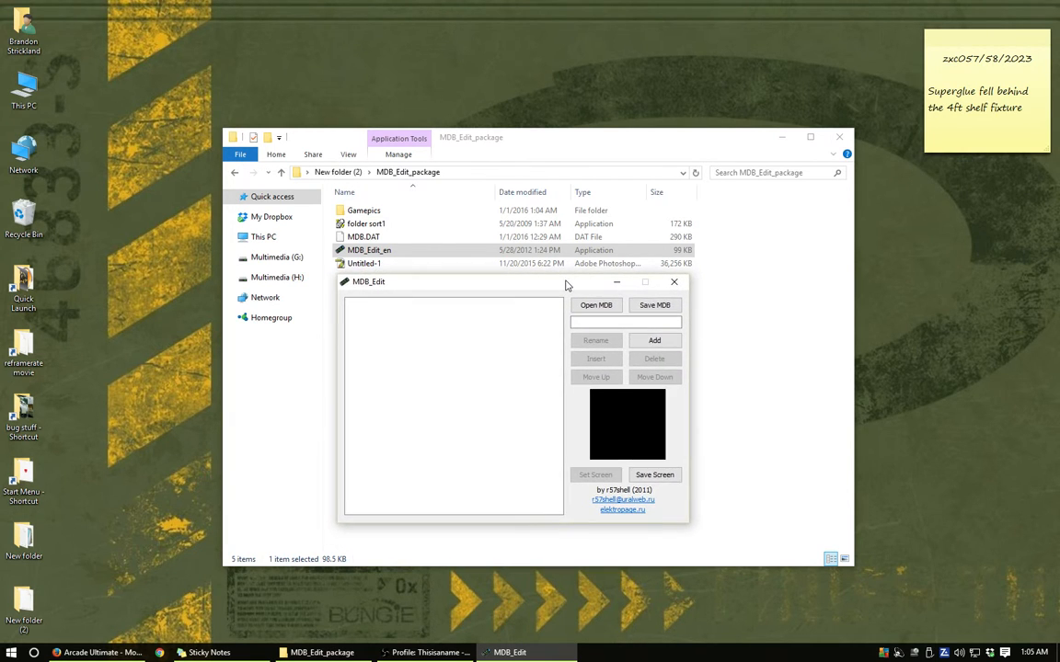
# - Add a game entry named Hardball, consulting the MDB.DAT naming rules on the Arcade Ultimate web page before adding it
pyautogui.click(599, 322)
pyautogui.write('Hardball')
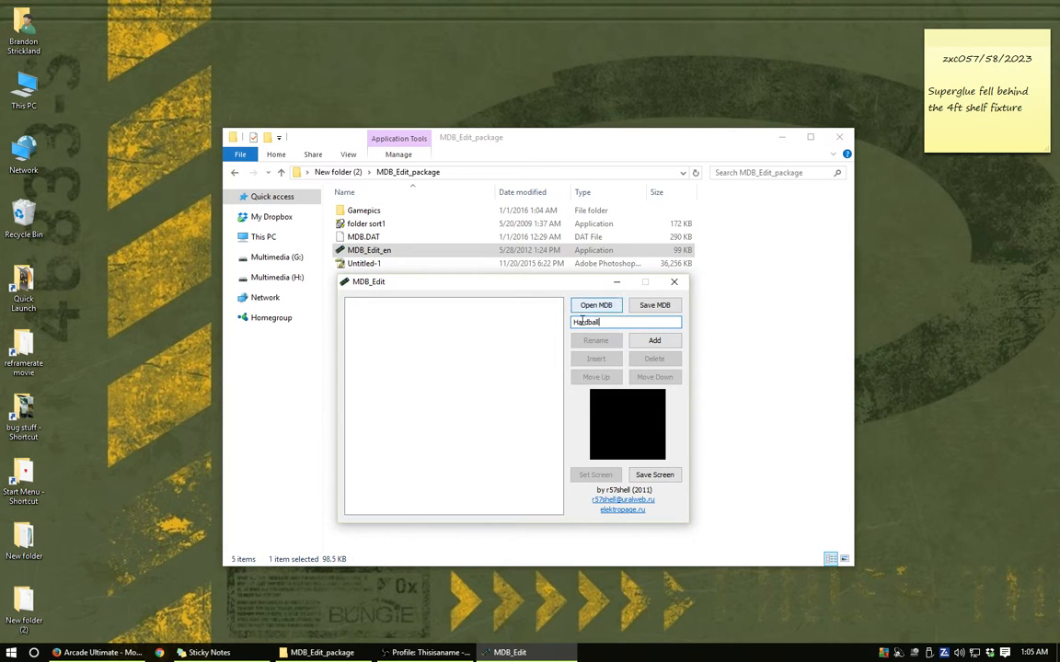
pyautogui.moveTo(573, 324); pyautogui.dragTo(605, 323)
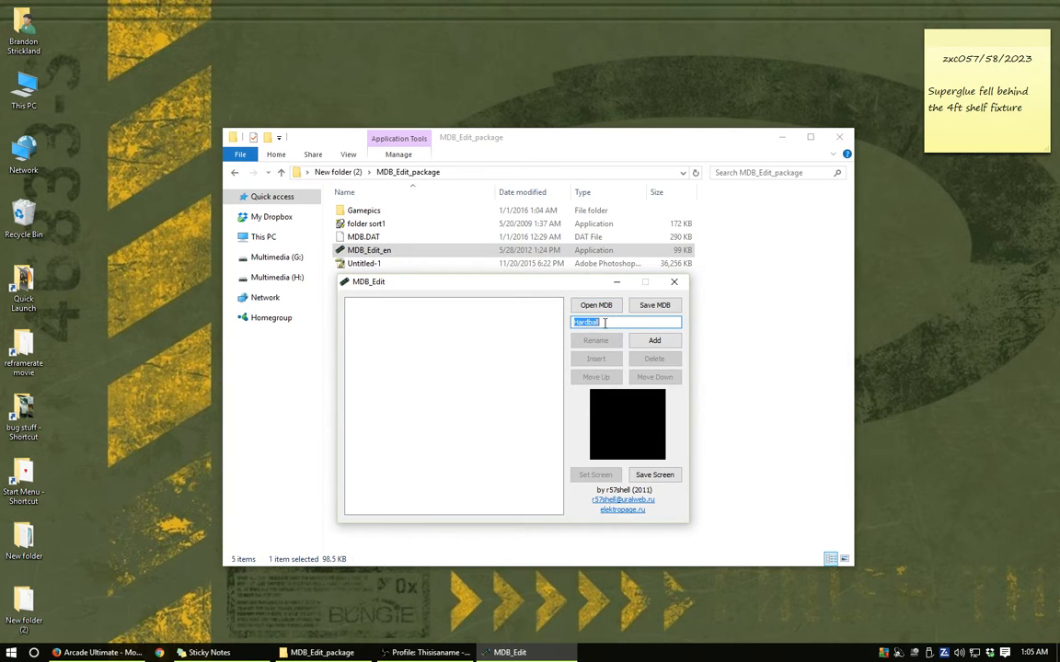
pyautogui.click(605, 323)
pyautogui.click(96, 652)
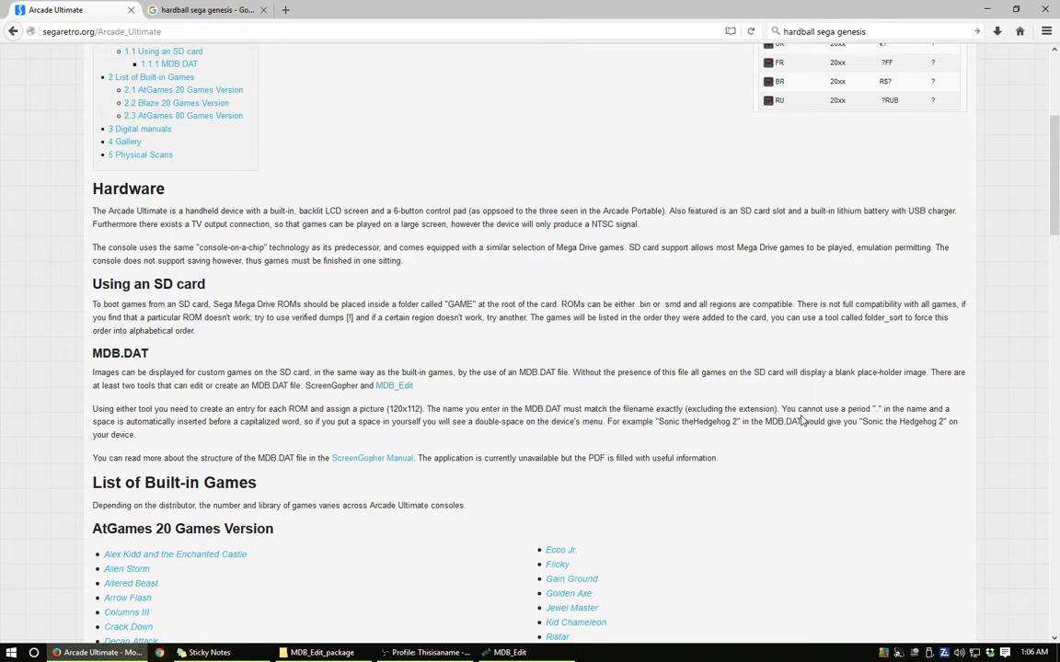
pyautogui.click(987, 13)
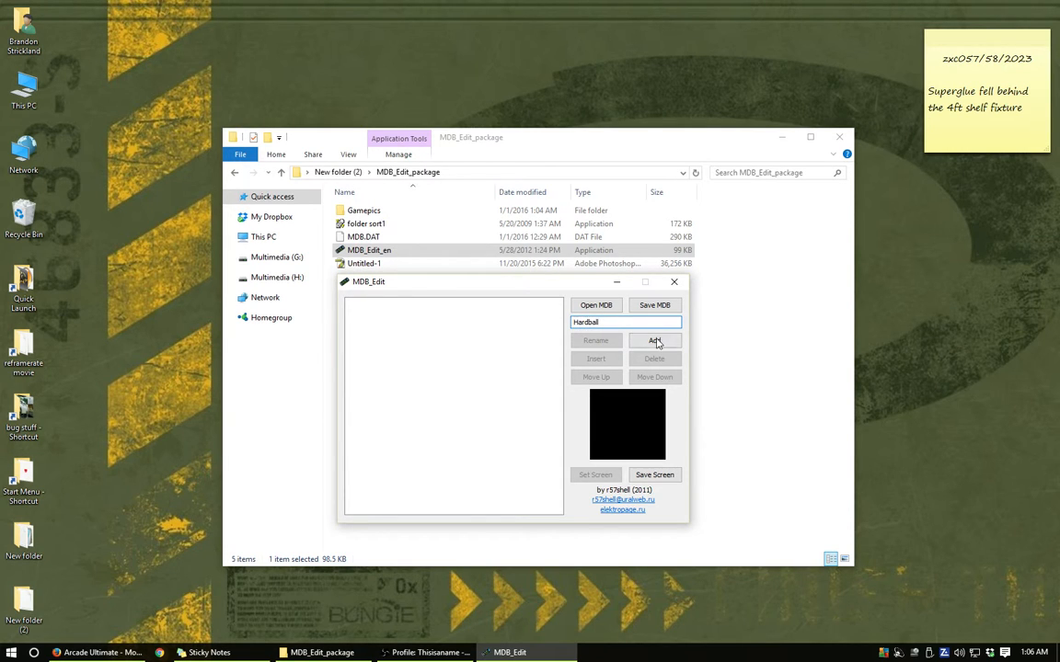
pyautogui.click(655, 341)
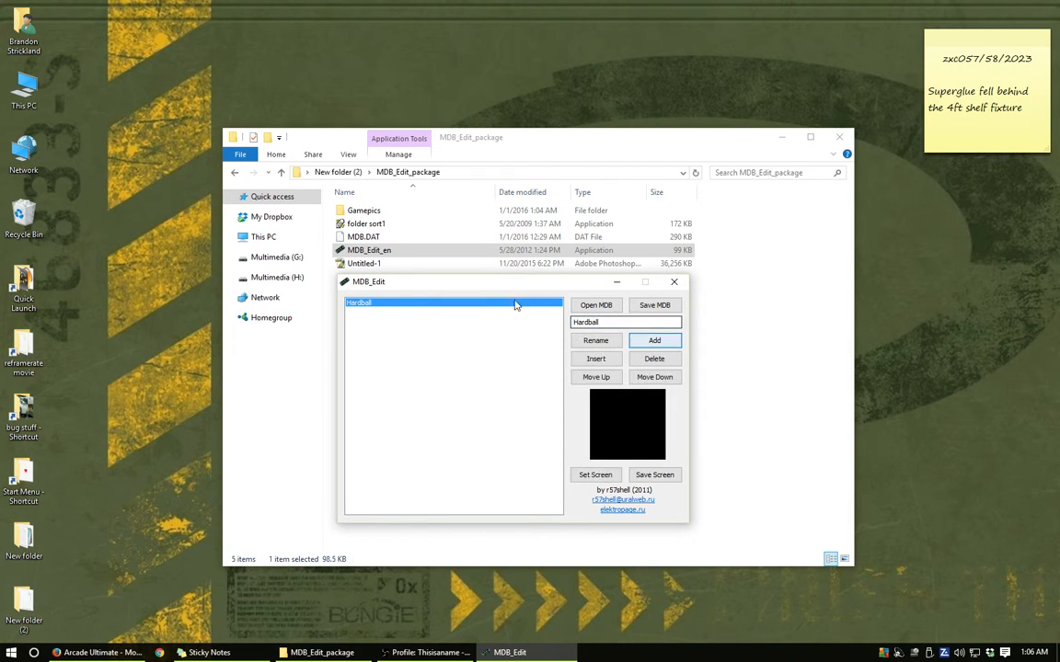
# - Set the Hardball entry's screen to the Hardball picture from New folder (2) > MDB_Edit_package > Gamepics
pyautogui.click(374, 304)
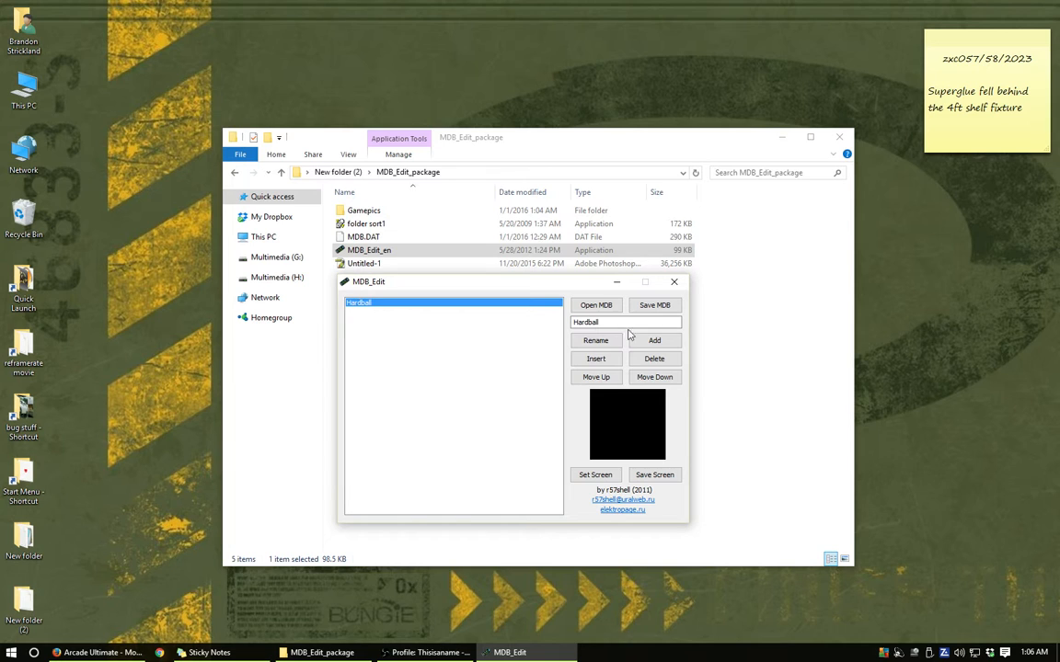
pyautogui.click(595, 476)
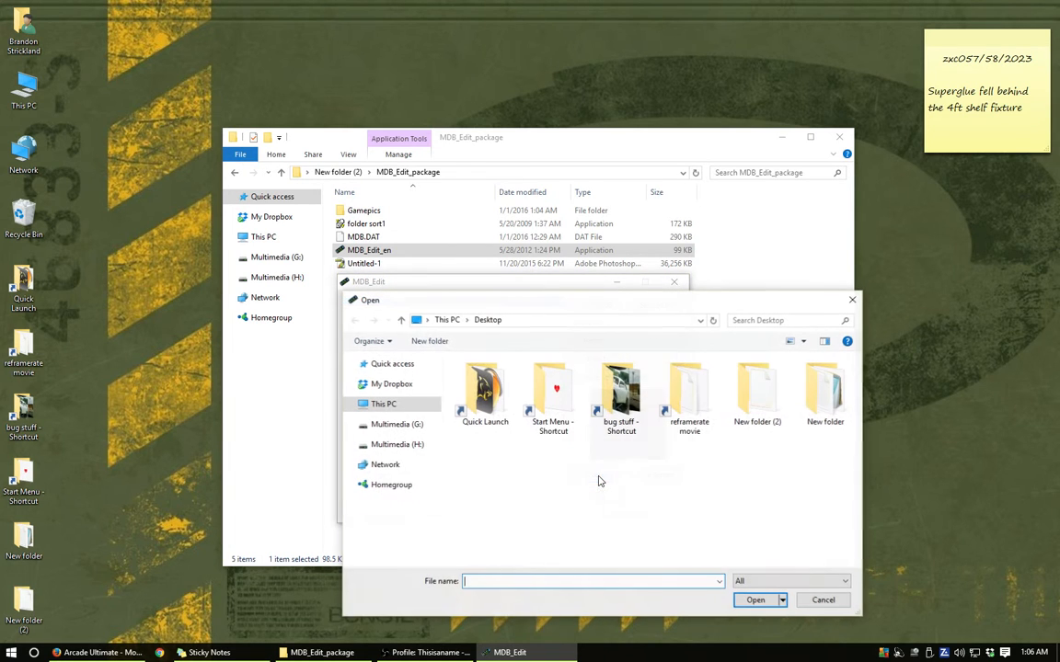
pyautogui.doubleClick(754, 391)
pyautogui.doubleClick(480, 378)
pyautogui.doubleClick(479, 378)
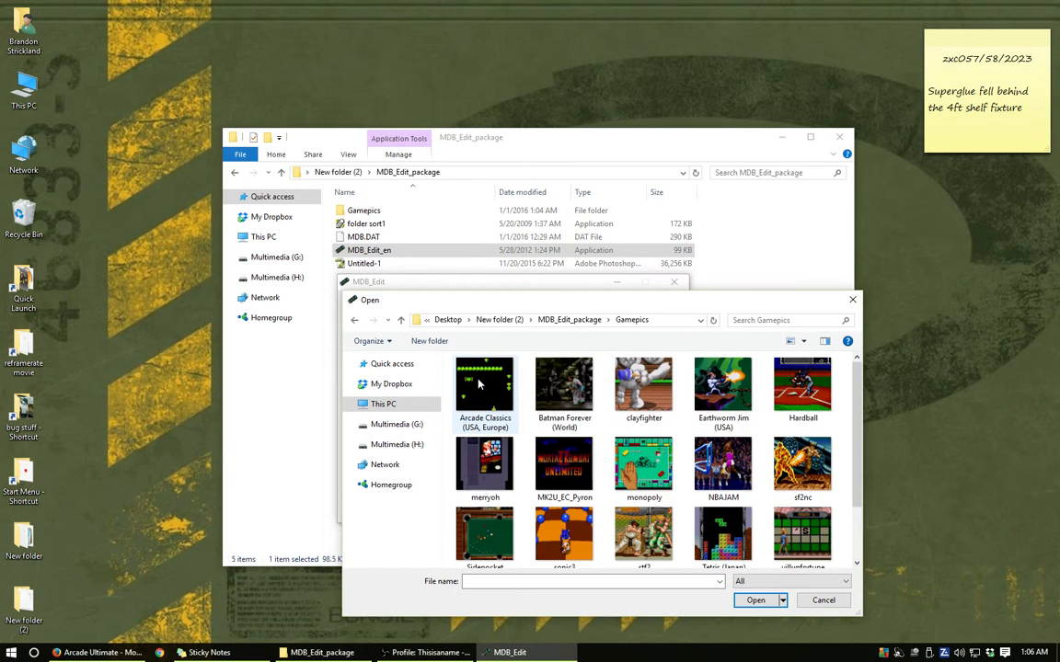
pyautogui.click(804, 391)
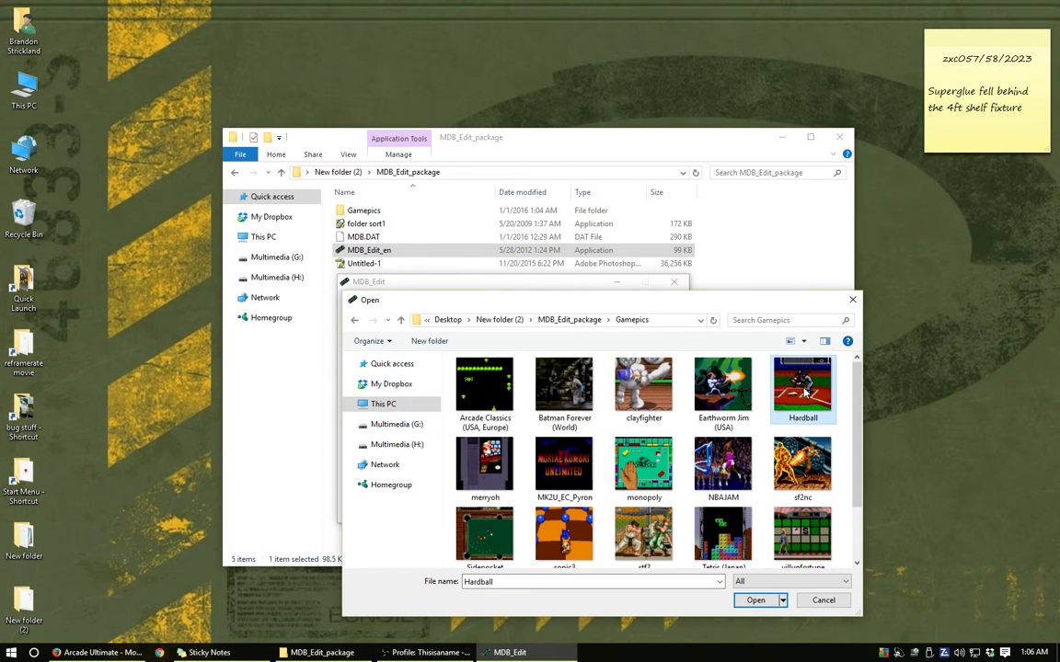
pyautogui.click(755, 599)
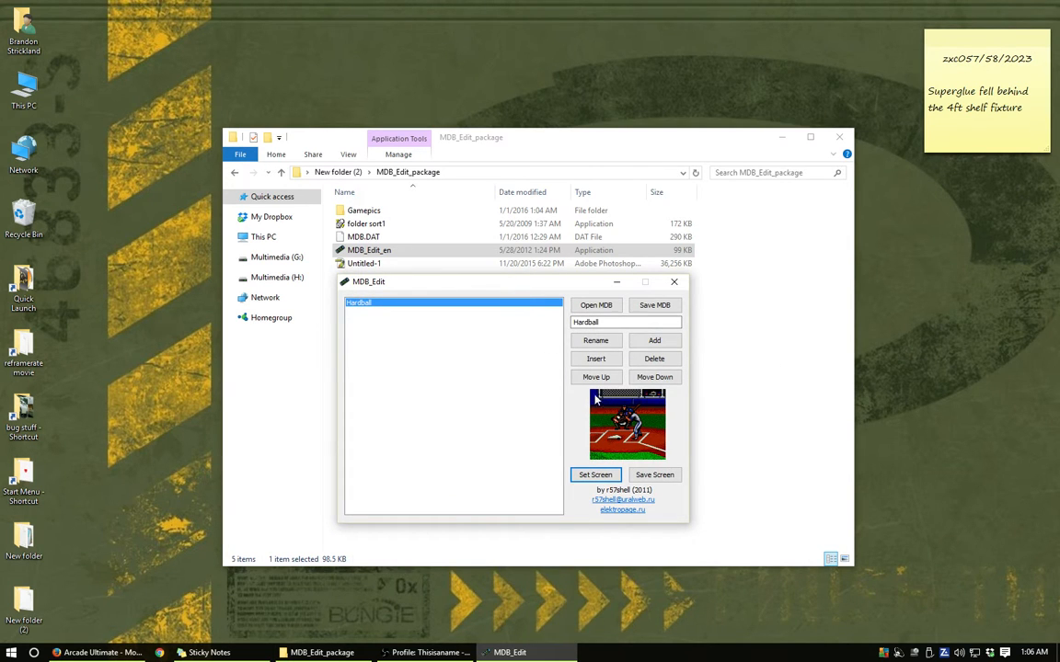
# - Save the database as MDB.DAT in the Gamepics folder and close MDB_Edit
pyautogui.click(655, 306)
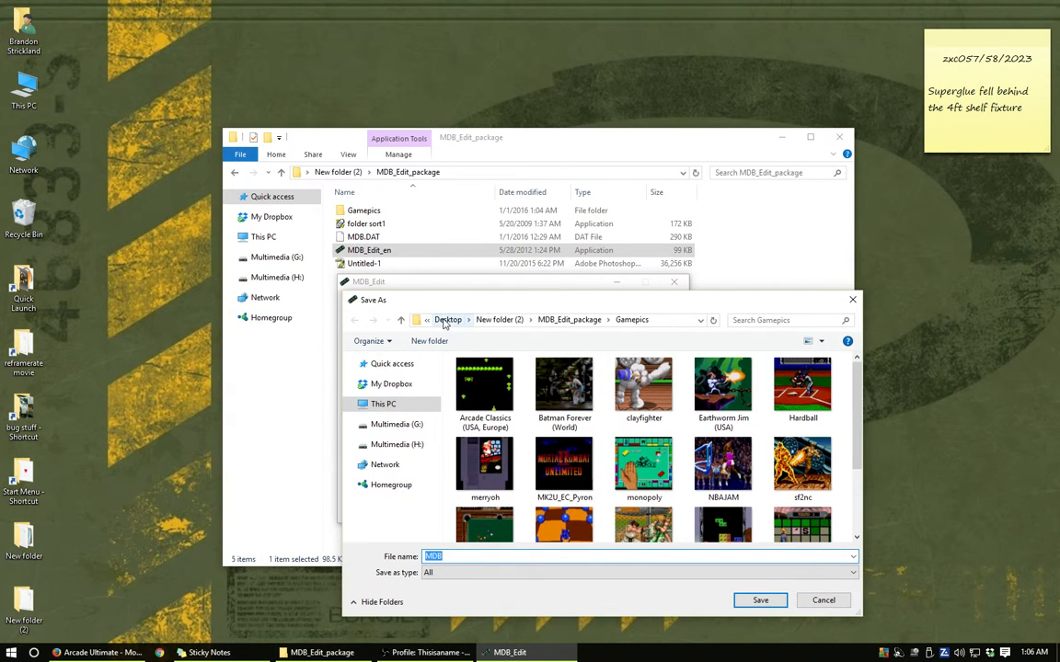
pyautogui.scroll(-3, 777, 414)
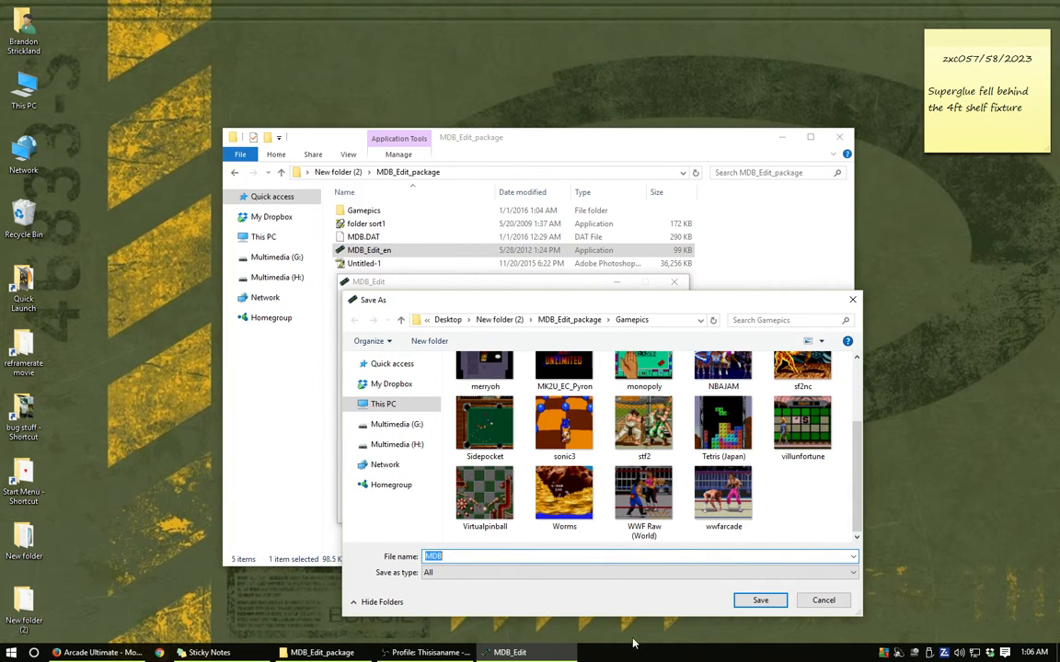
pyautogui.click(621, 556)
pyautogui.write('.DAT')
pyautogui.click(761, 601)
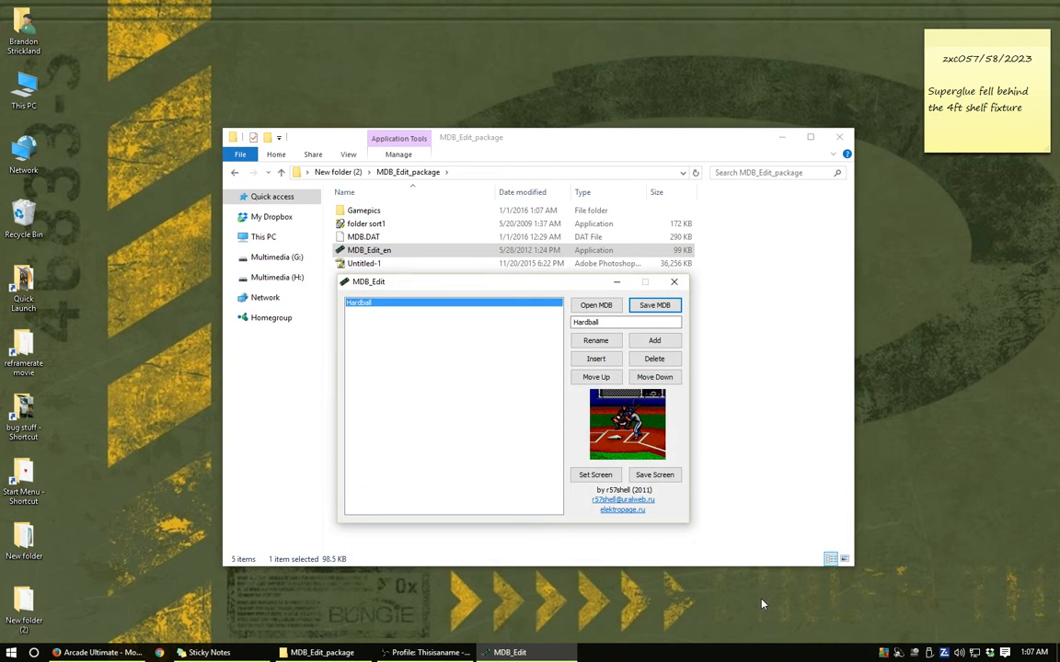
pyautogui.click(674, 282)
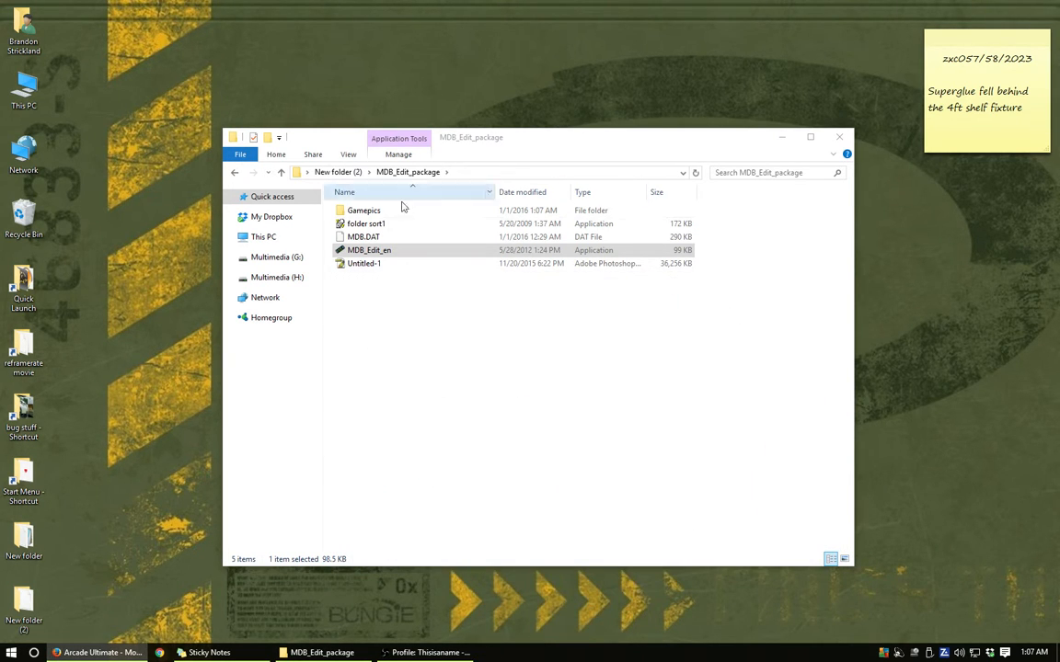
# - Select MDB.DAT in the Gamepics folder and open the GAME folder of the I: drive in a second window
pyautogui.doubleClick(368, 211)
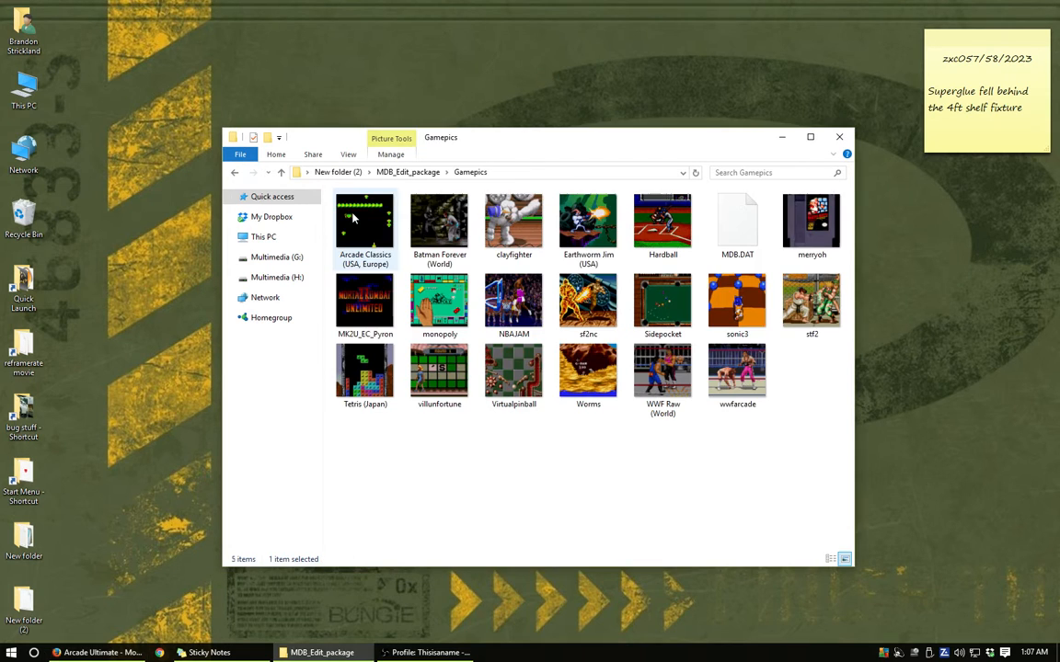
pyautogui.click(739, 237)
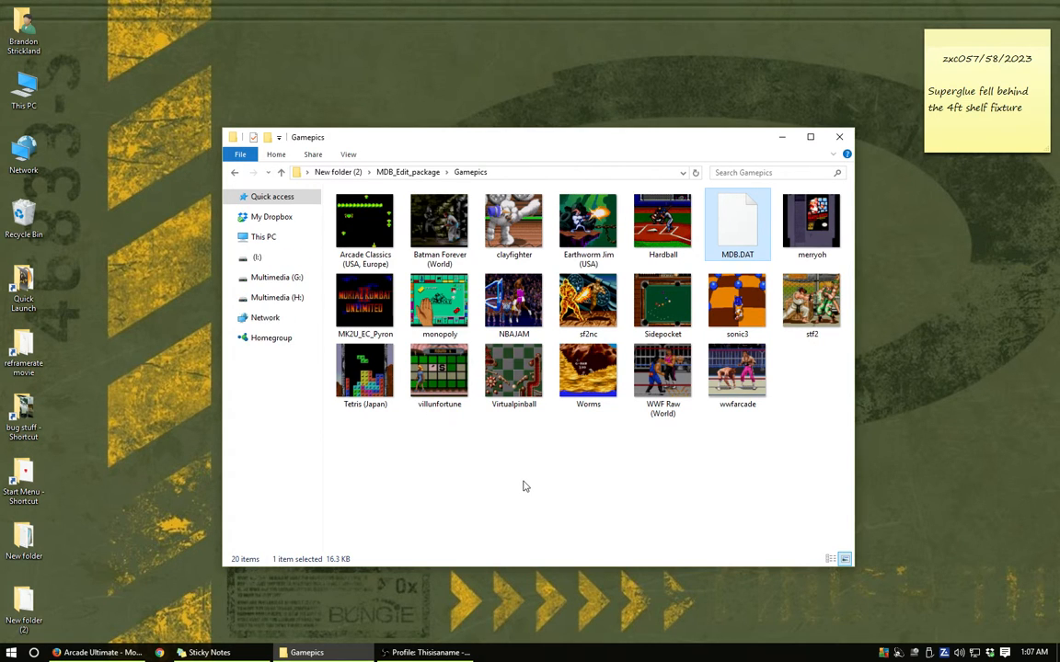
pyautogui.doubleClick(28, 92)
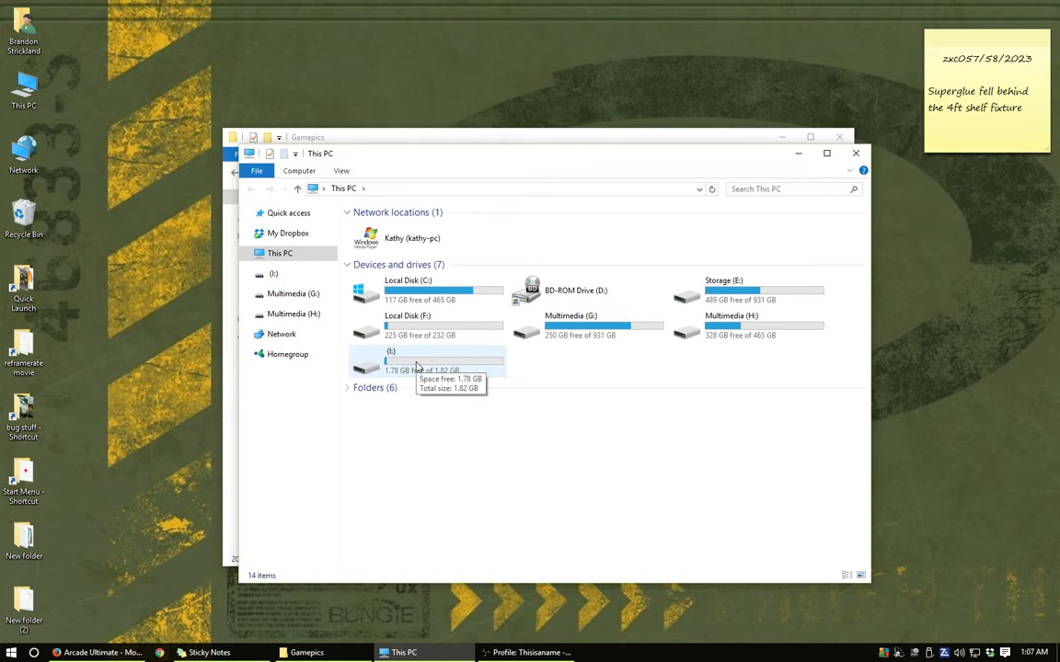
pyautogui.doubleClick(417, 366)
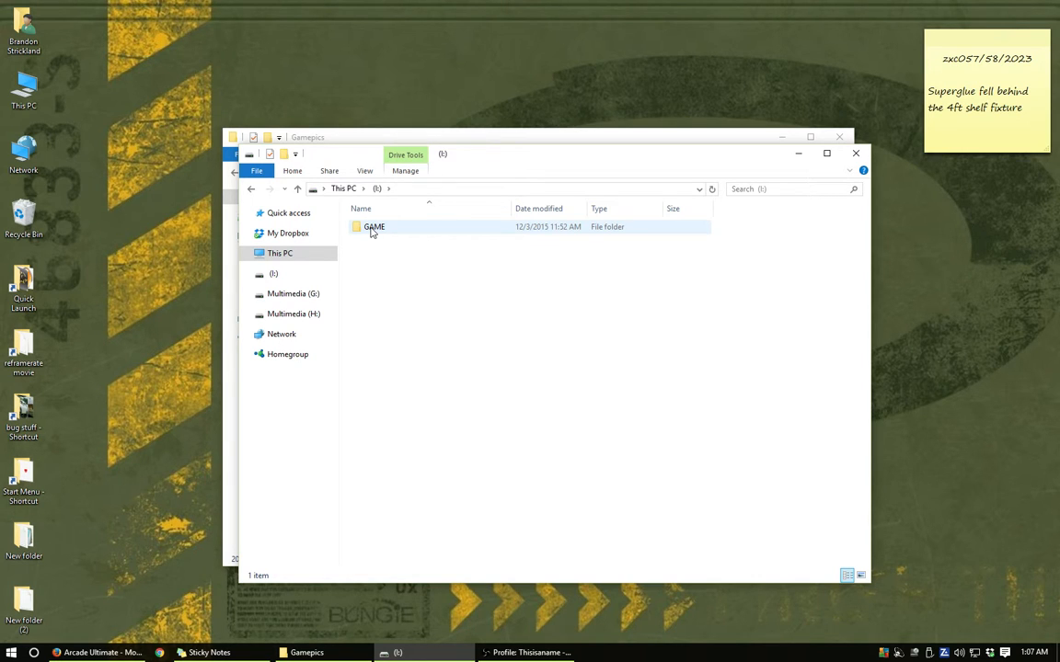
pyautogui.doubleClick(372, 230)
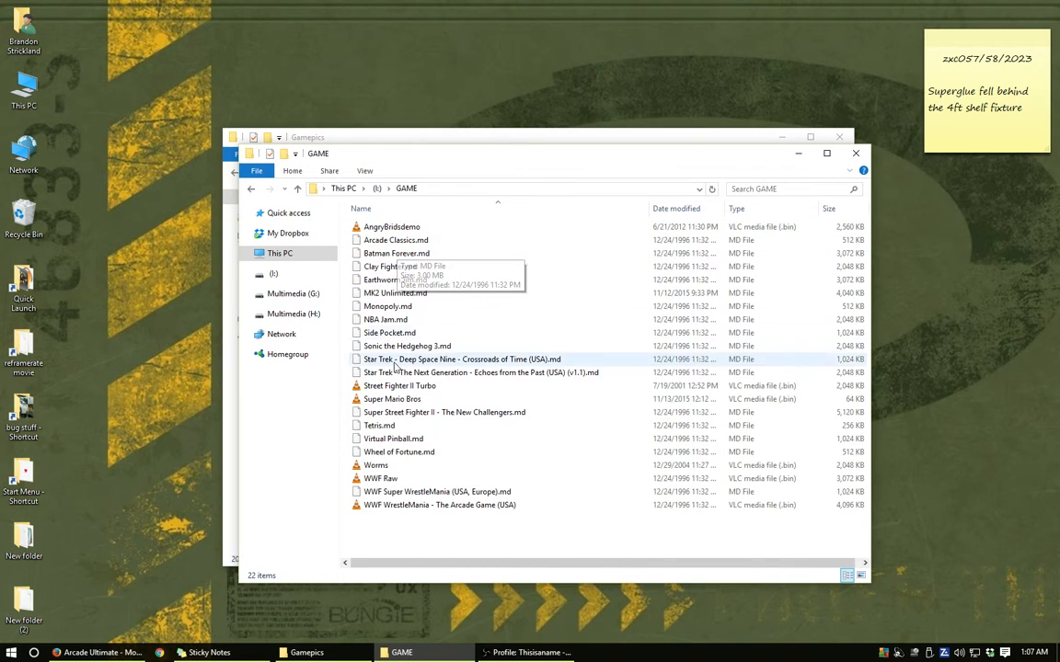
# - Copy MDB.DAT from Gamepics into the GAME folder on the I: drive and select the copy there
pyautogui.moveTo(419, 151); pyautogui.dragTo(333, 290)
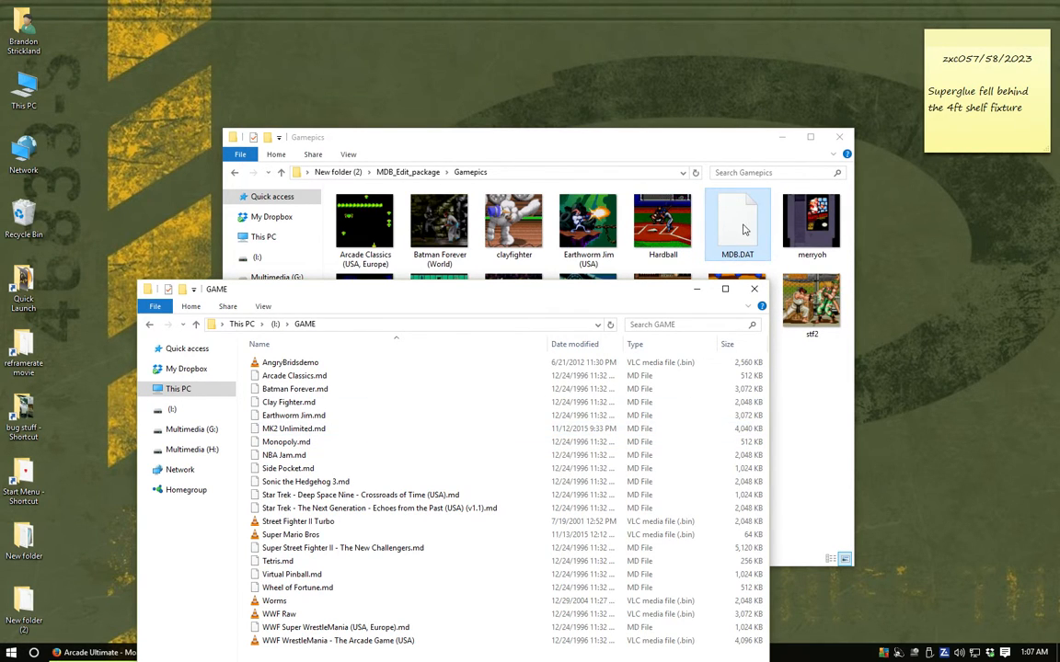
pyautogui.moveTo(744, 230); pyautogui.dragTo(498, 428)
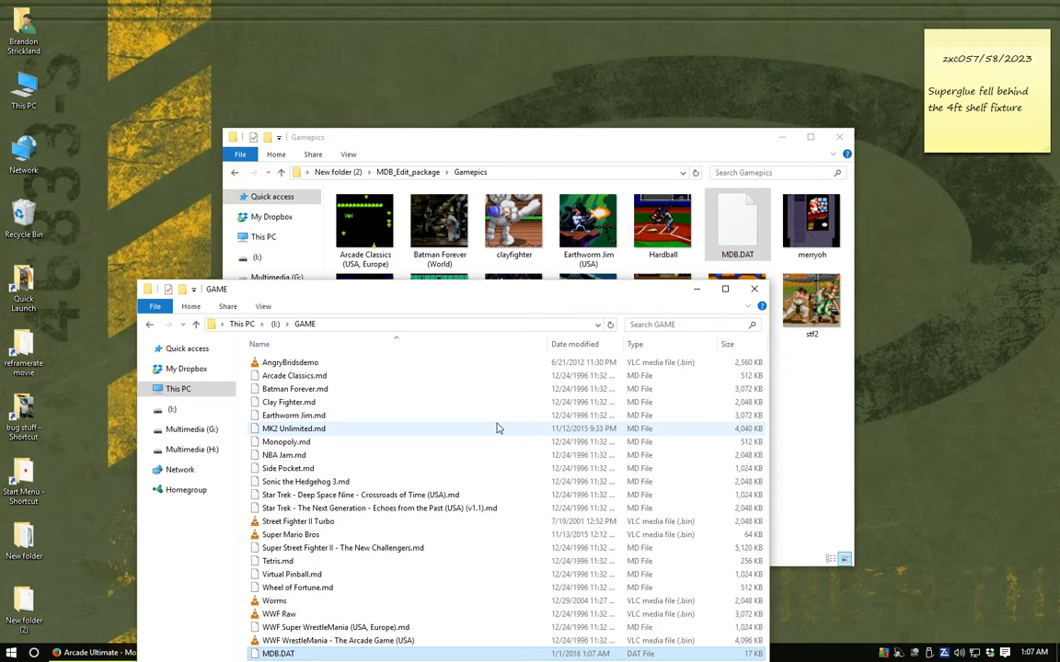
pyautogui.moveTo(451, 291); pyautogui.dragTo(490, 111)
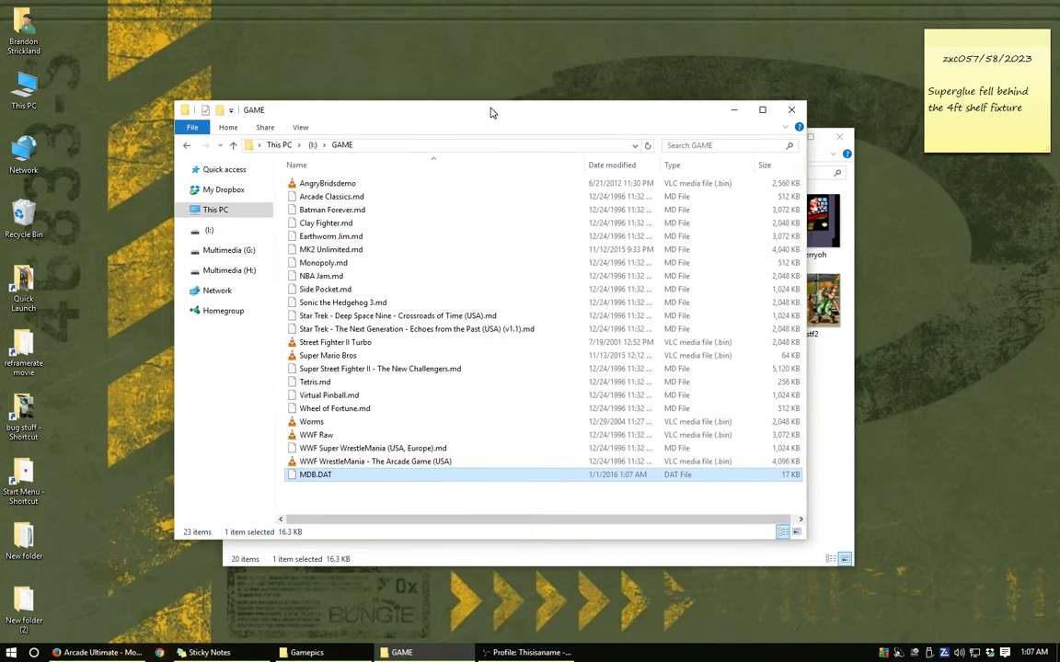
pyautogui.click(771, 495)
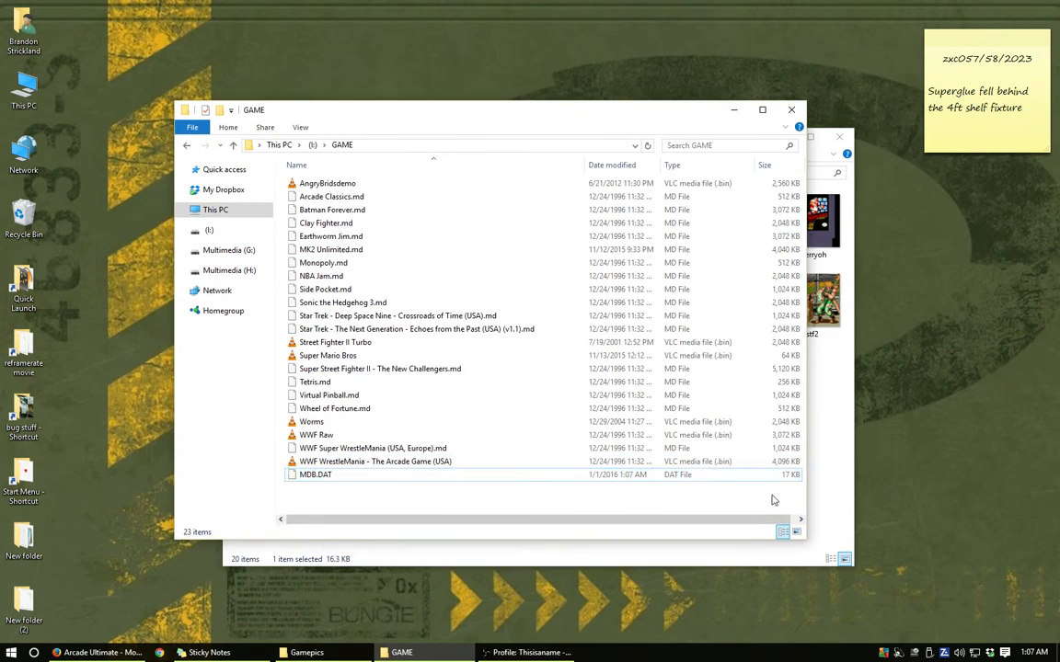
pyautogui.click(374, 479)
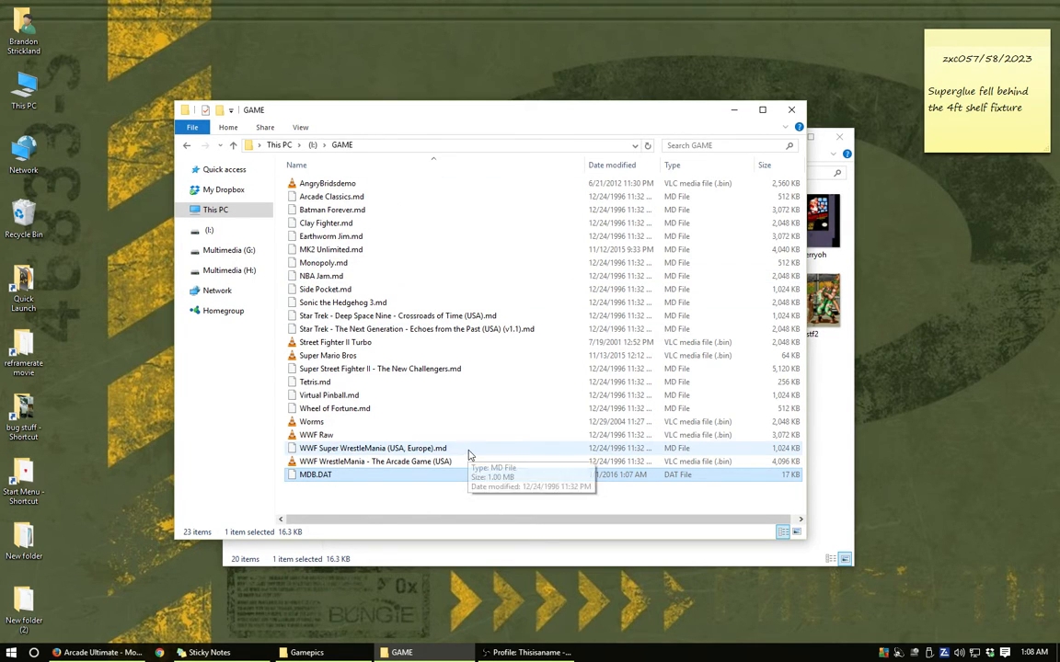
# - Return from Gamepics to New folder (2) and place its window beside the GAME folder window
pyautogui.moveTo(509, 118); pyautogui.dragTo(657, 213)
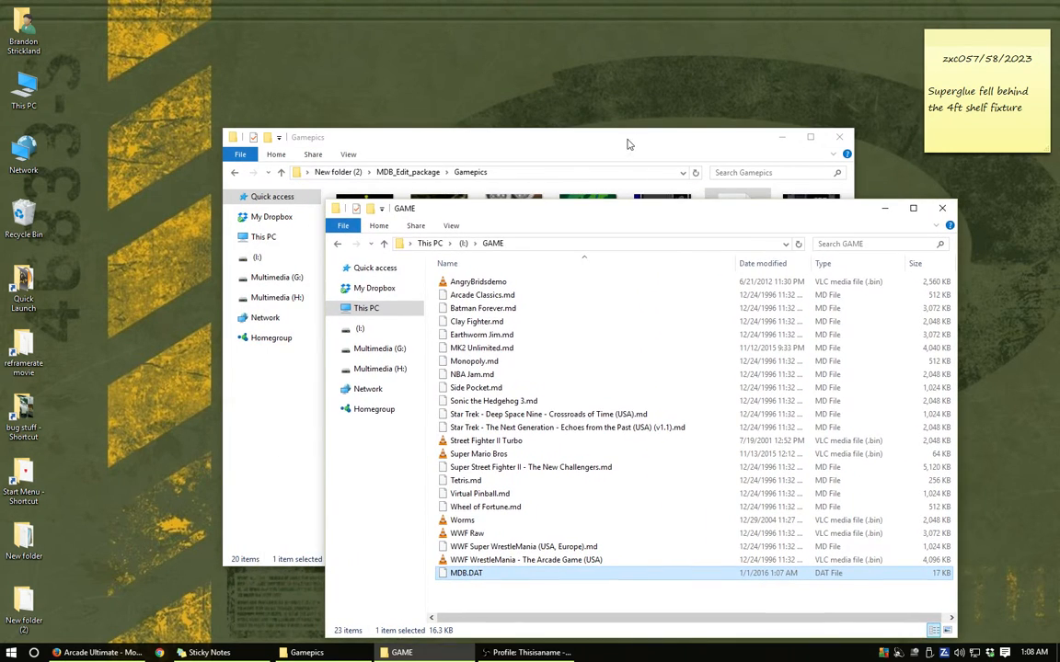
pyautogui.moveTo(629, 141); pyautogui.dragTo(505, 82)
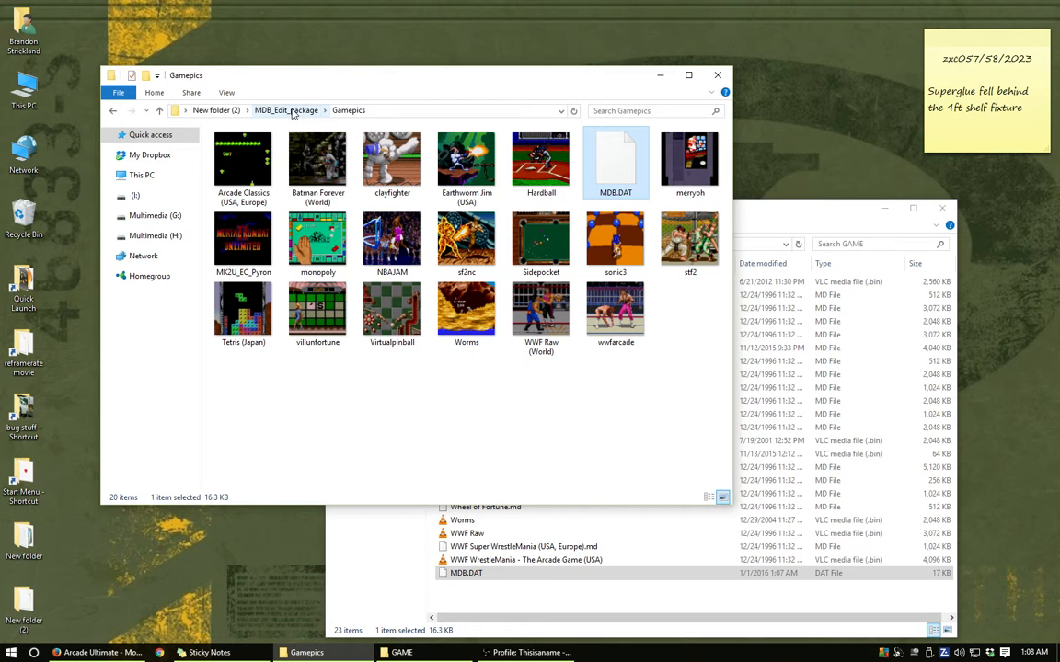
pyautogui.click(221, 112)
pyautogui.moveTo(345, 80); pyautogui.dragTo(719, 173)
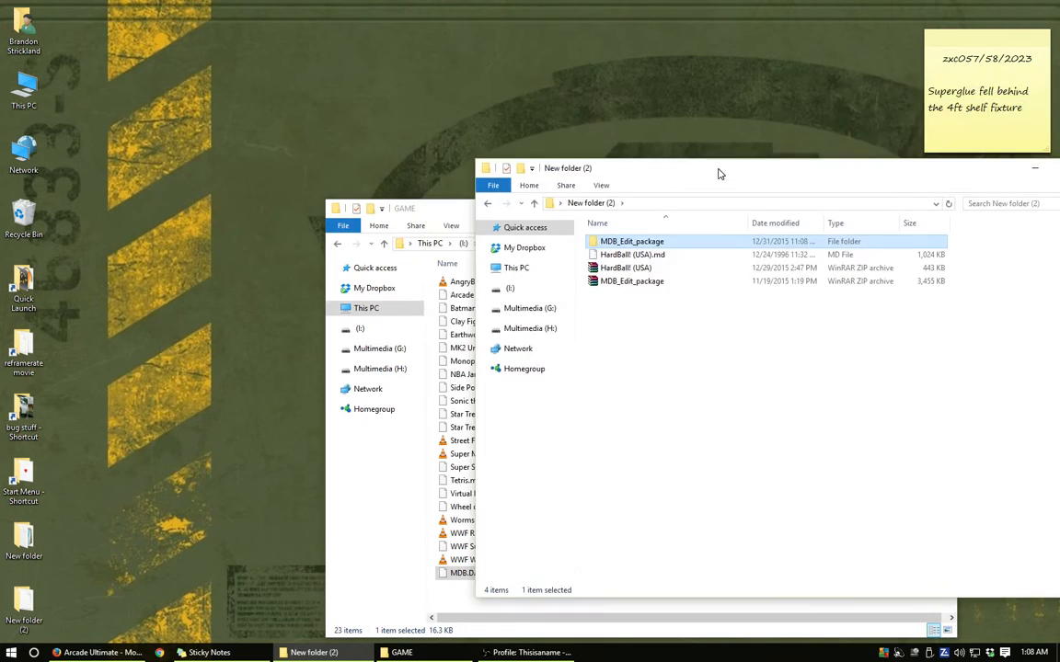
# - Rename the ROM file HardBall! (USA).md in New folder (2) to Hardball.md
pyautogui.click(623, 267)
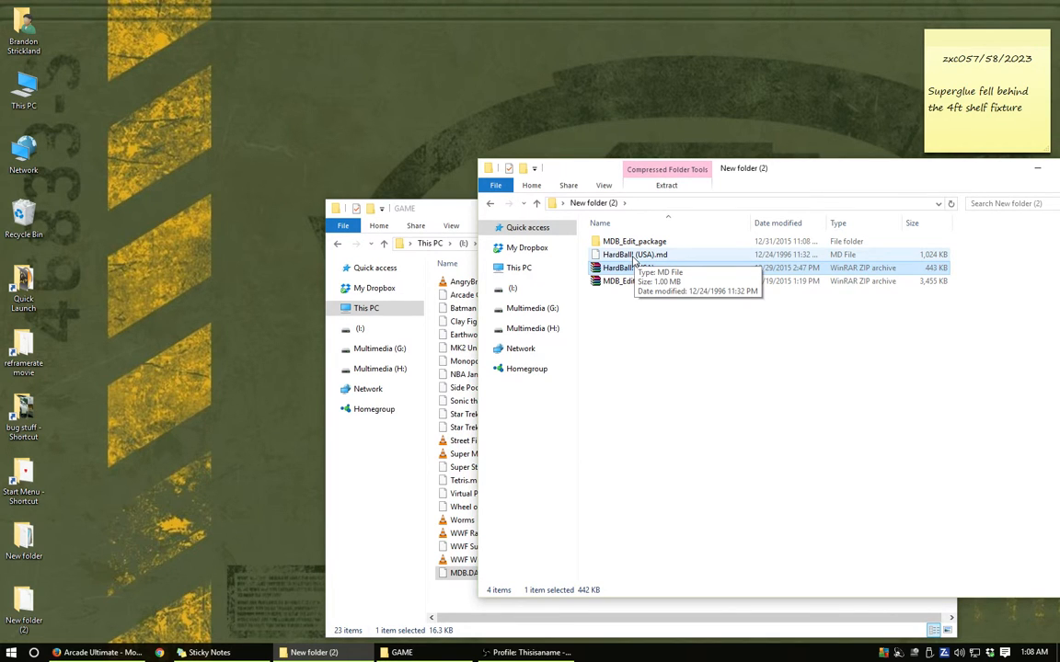
pyautogui.click(633, 258)
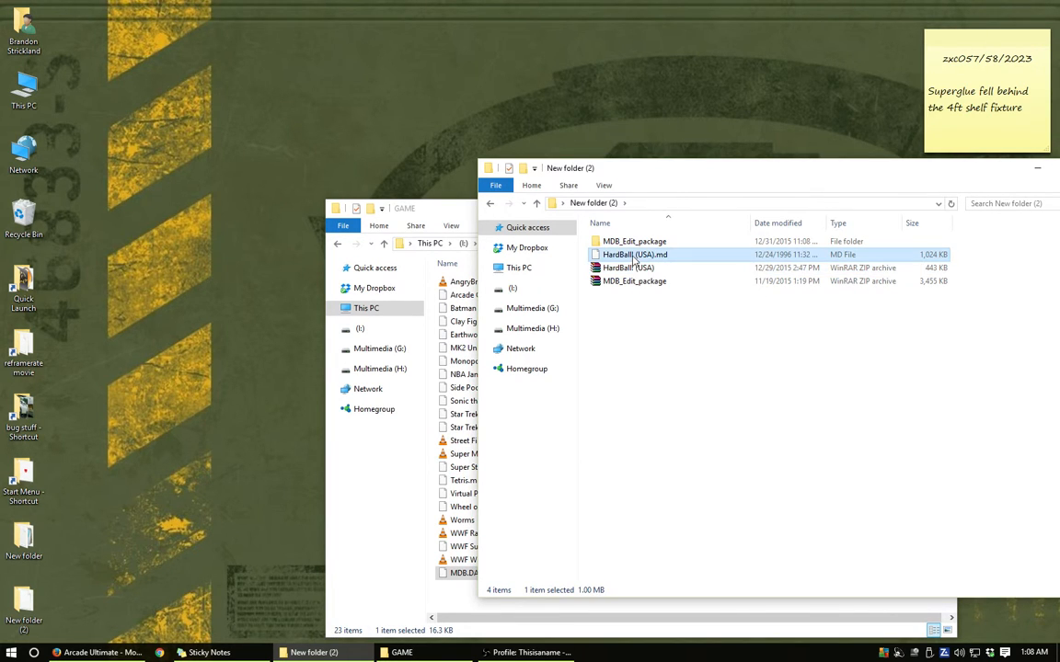
pyautogui.click(636, 257)
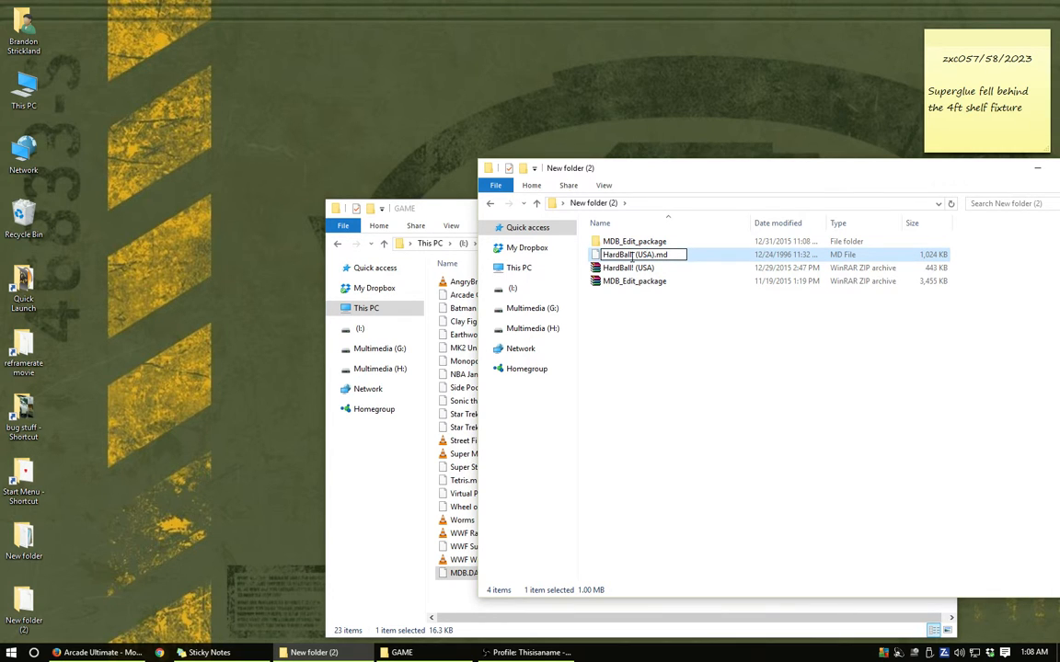
pyautogui.moveTo(633, 255); pyautogui.dragTo(655, 260)
pyautogui.press('BackSpace')
pyautogui.click(632, 319)
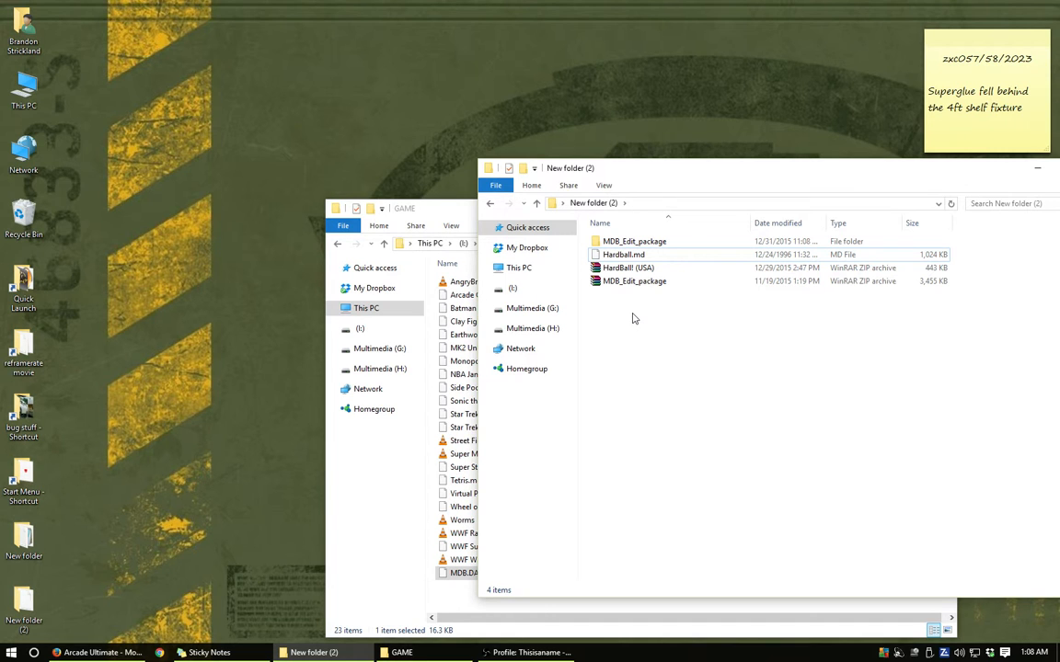
# - Copy Hardball.md from New folder (2) into the GAME folder on the I: drive and select MDB.DAT there
pyautogui.moveTo(419, 205); pyautogui.dragTo(195, 188)
pyautogui.moveTo(733, 167); pyautogui.dragTo(741, 104)
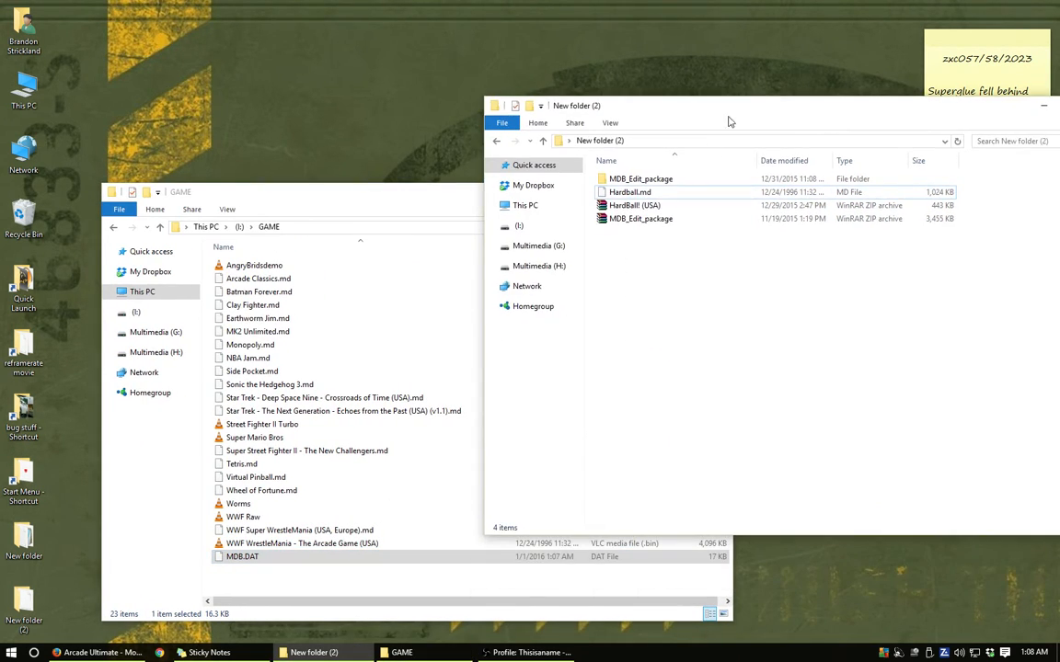
pyautogui.click(625, 195)
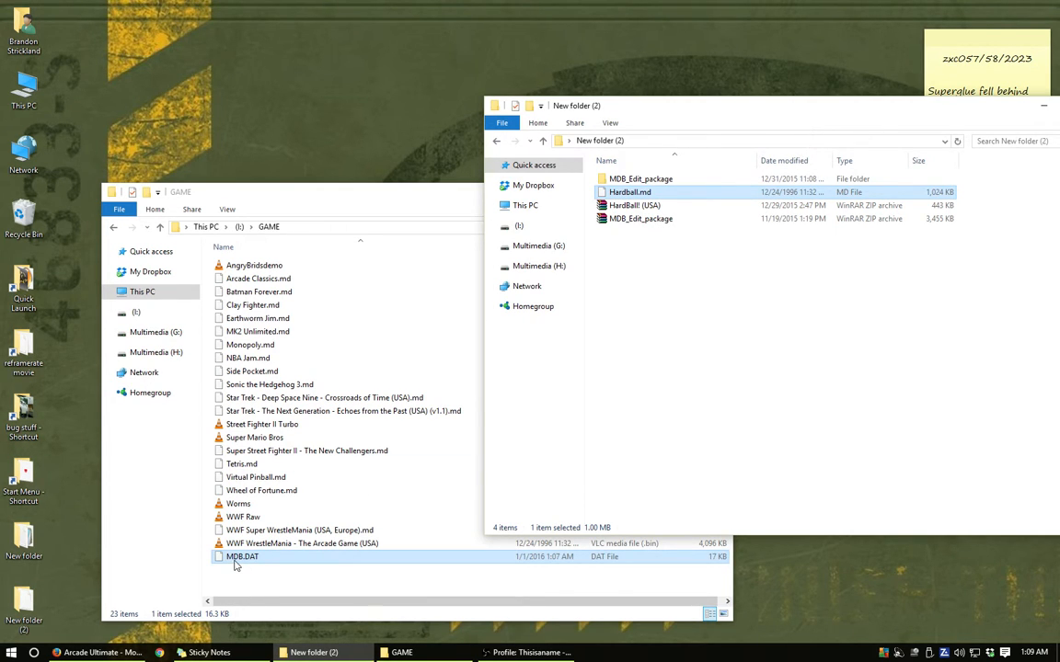
pyautogui.moveTo(241, 561); pyautogui.dragTo(334, 336)
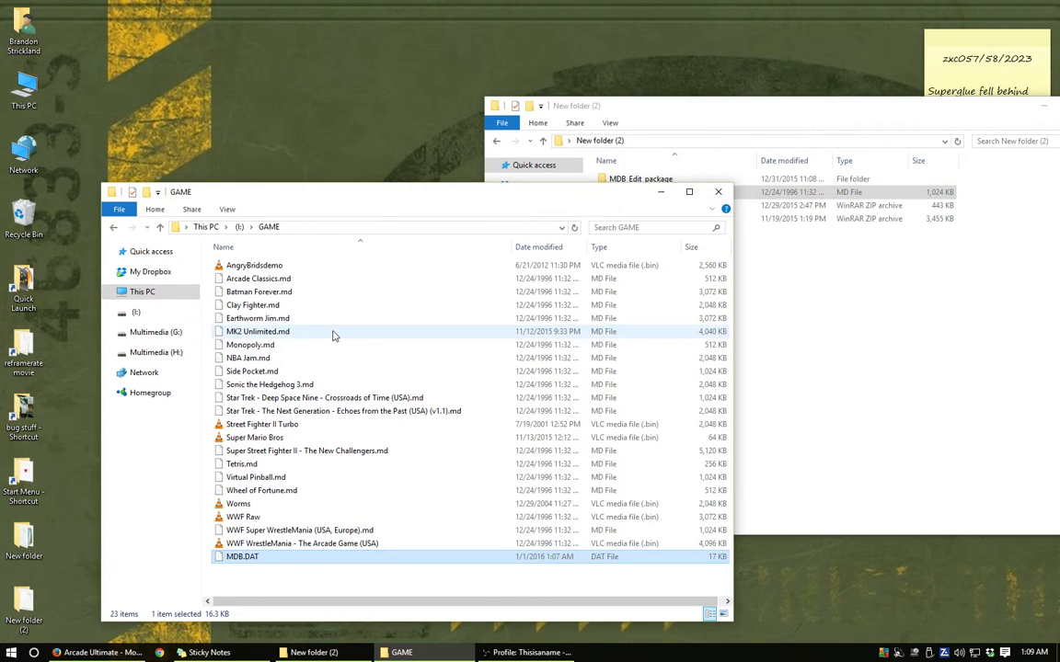
pyautogui.click(309, 585)
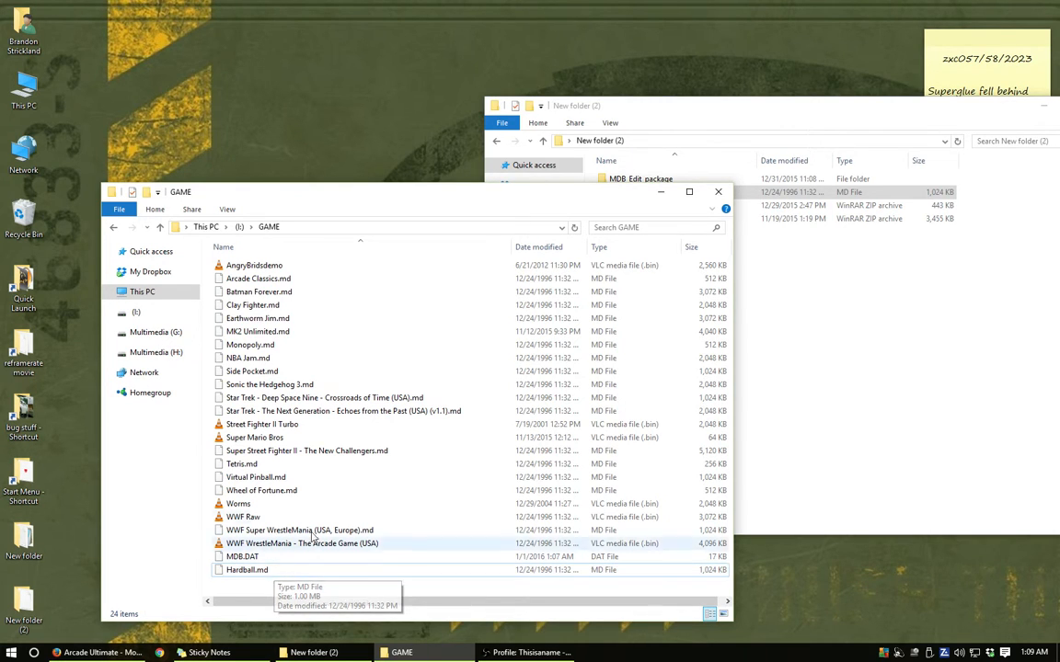
pyautogui.click(247, 558)
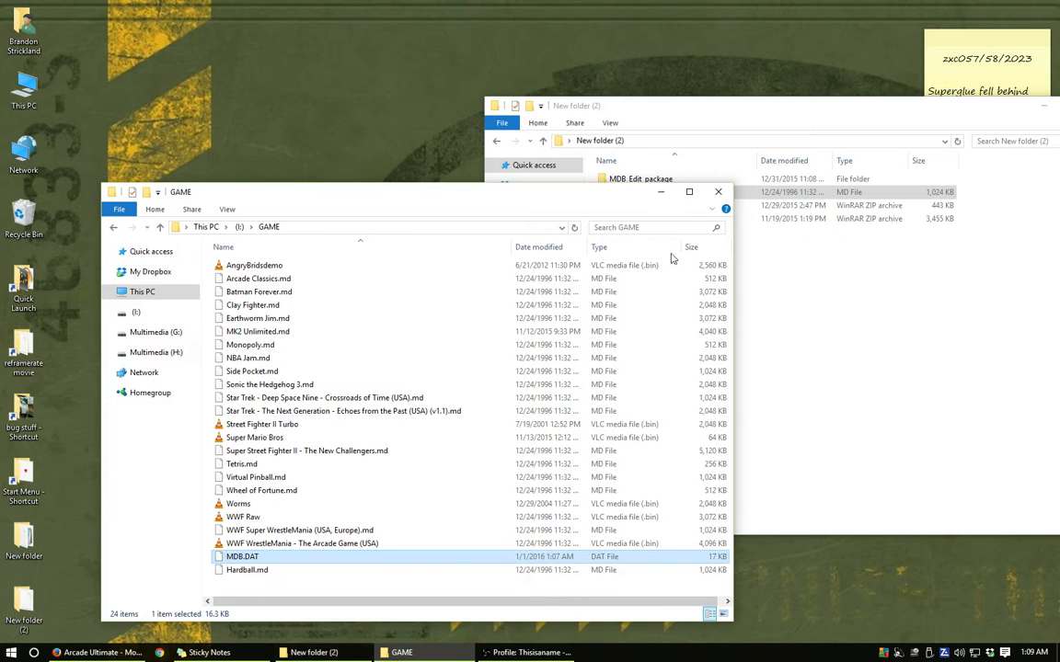
# - Start MDB_Edit_en from the MDB_Edit_package folder and open the MDB.DAT stored in Gamepics
pyautogui.click(699, 109)
pyautogui.doubleClick(635, 179)
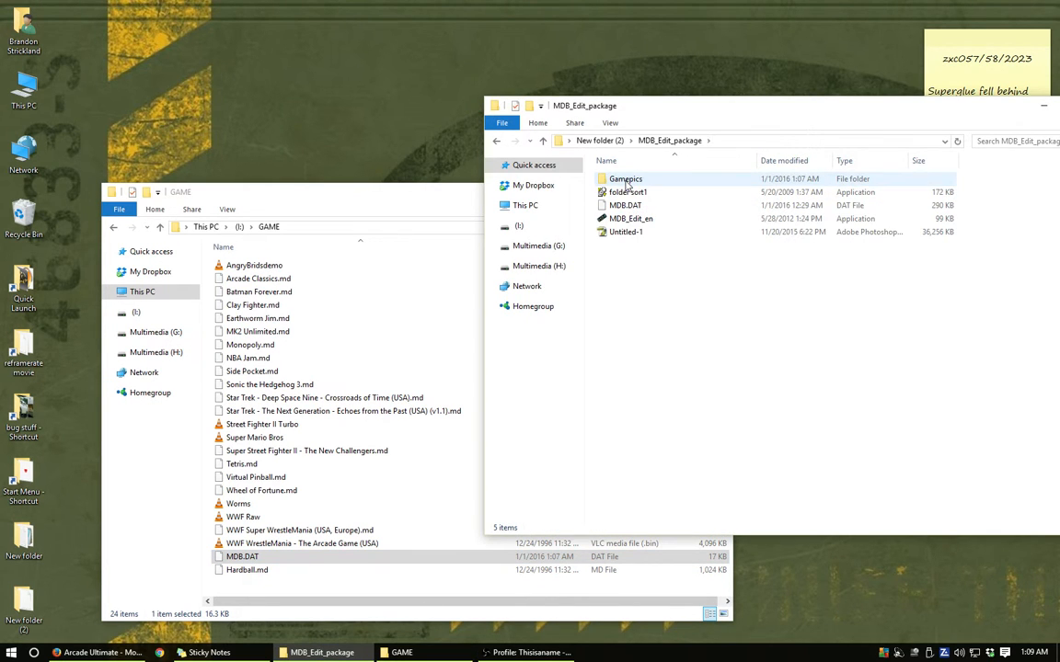
pyautogui.doubleClick(626, 218)
pyautogui.click(610, 229)
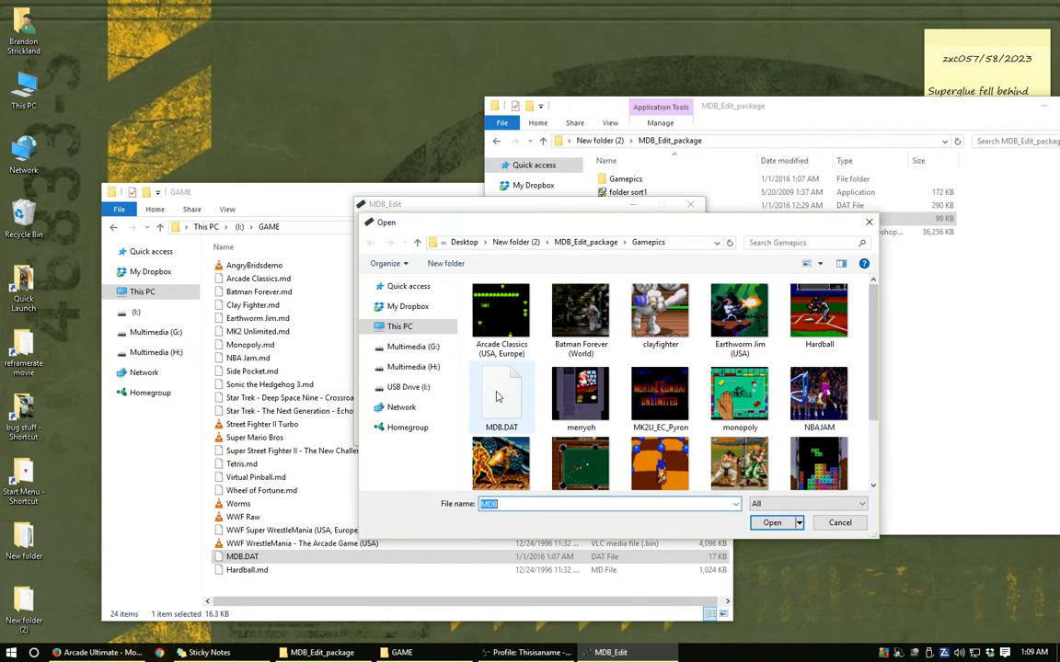
pyautogui.click(459, 370)
pyautogui.click(778, 524)
# - View the Hardball entry's picture in MDB_Edit and minimize the program
pyautogui.moveTo(405, 204); pyautogui.dragTo(433, 324)
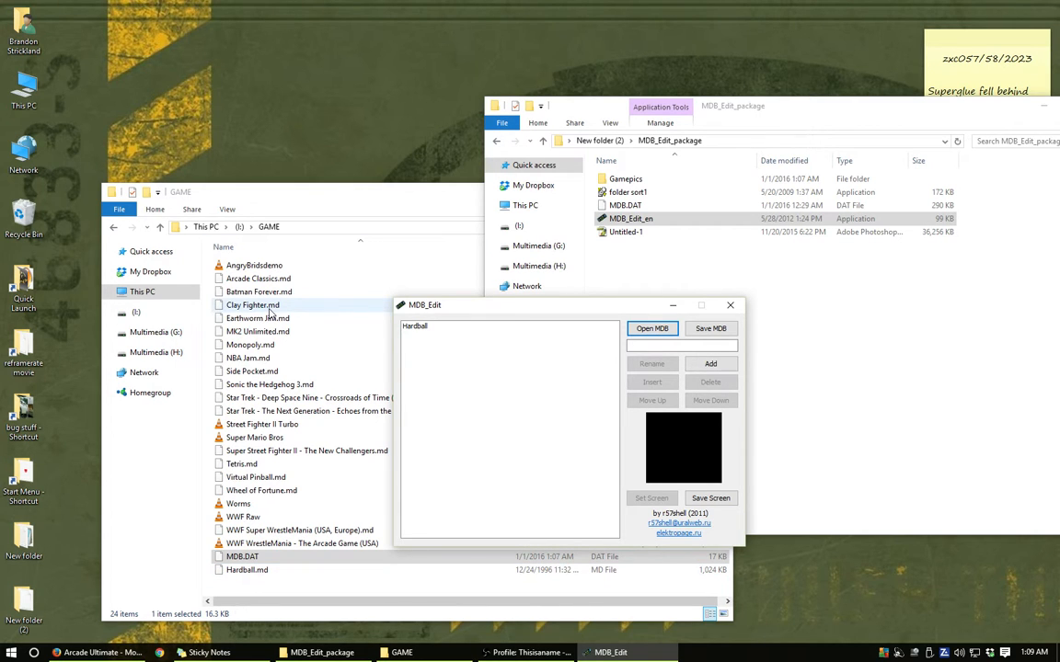
pyautogui.moveTo(495, 308); pyautogui.dragTo(543, 246)
pyautogui.click(465, 261)
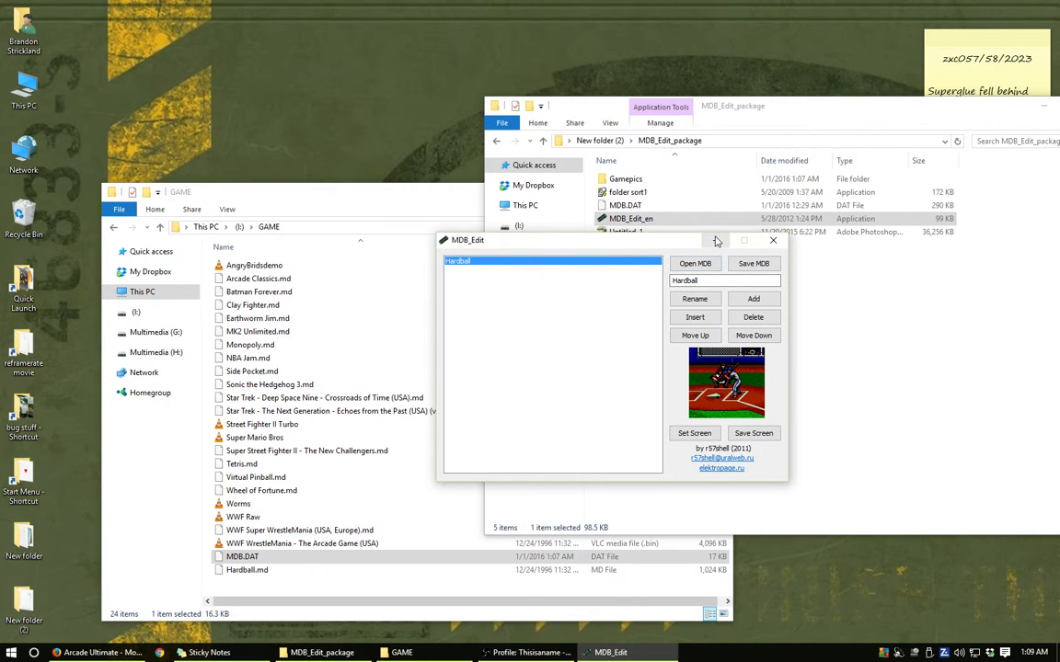
pyautogui.click(715, 240)
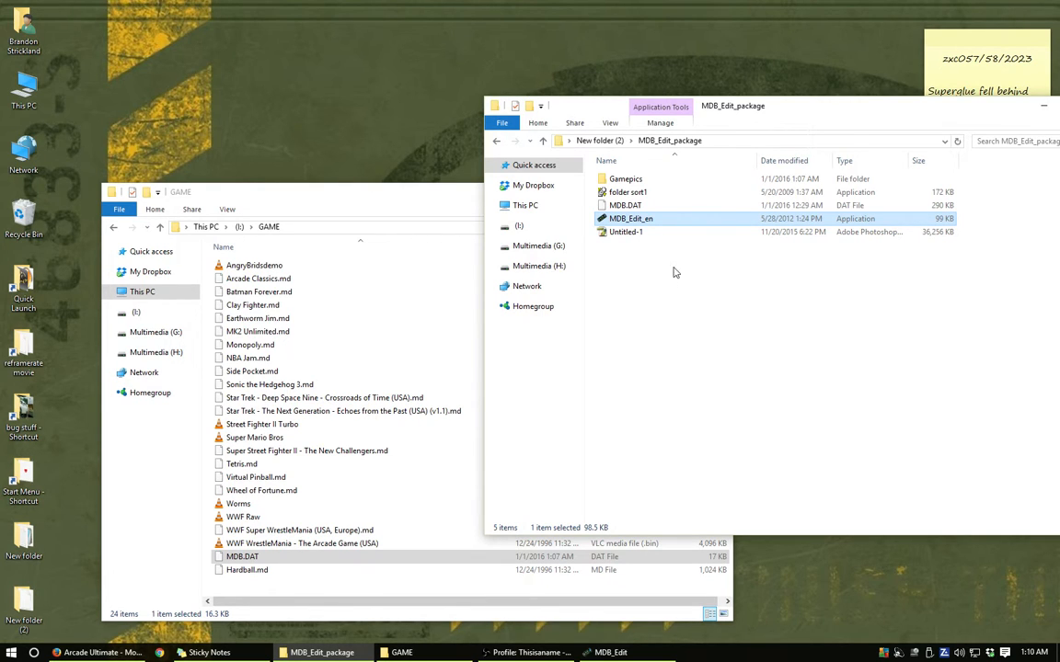
# - Look into the Gamepics folder, return to MDB_Edit_package and select the MDB.DAT stored there
pyautogui.doubleClick(624, 179)
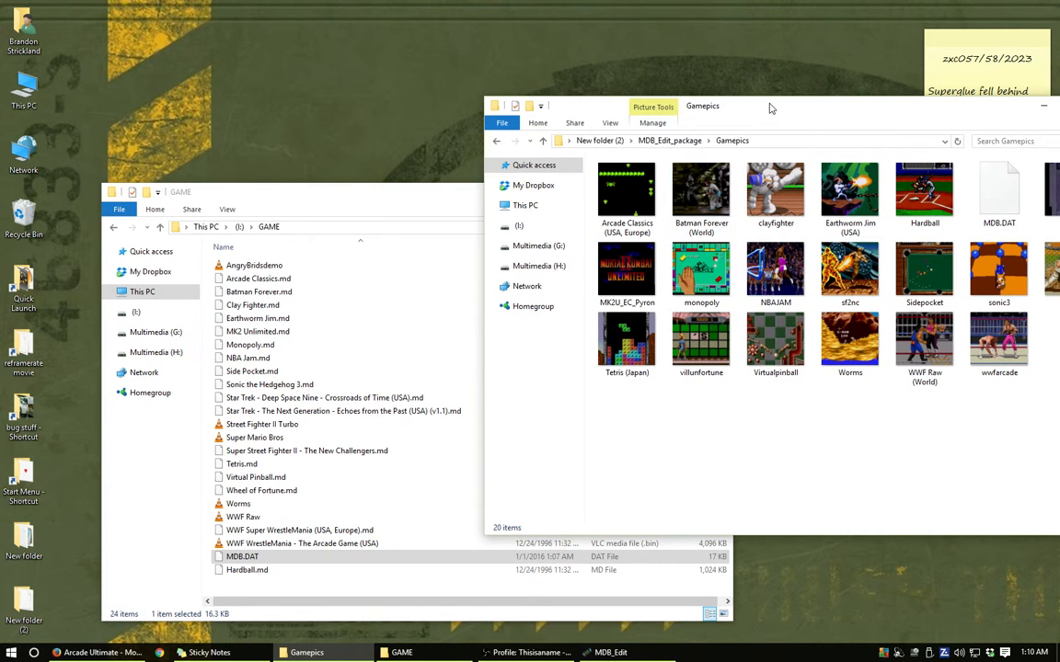
pyautogui.moveTo(751, 111); pyautogui.dragTo(641, 123)
pyautogui.click(387, 153)
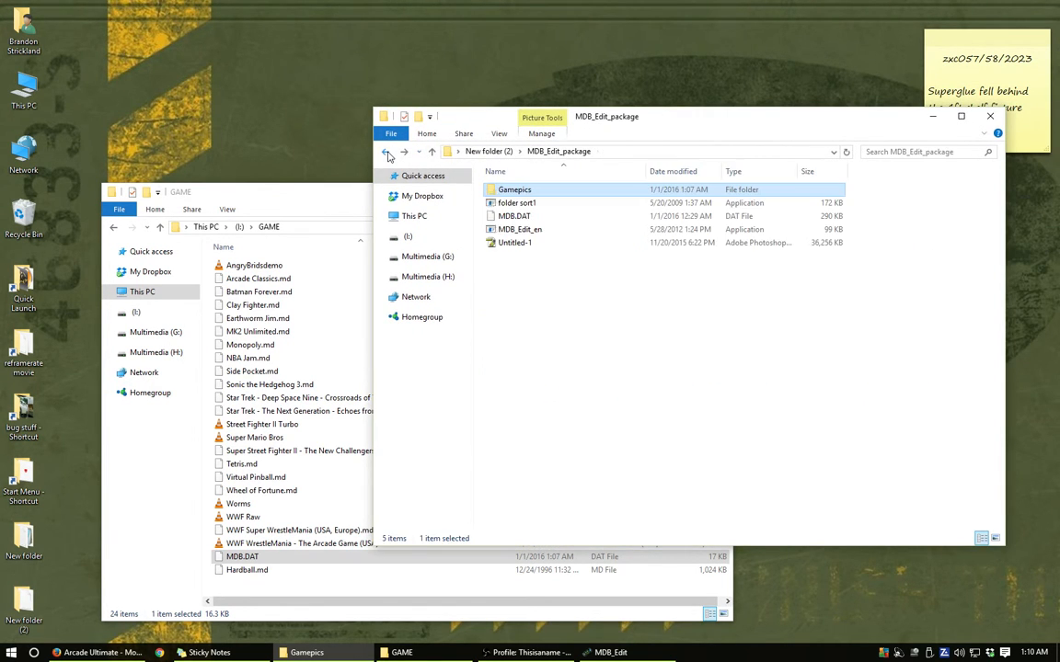
pyautogui.moveTo(575, 114); pyautogui.dragTo(507, 157)
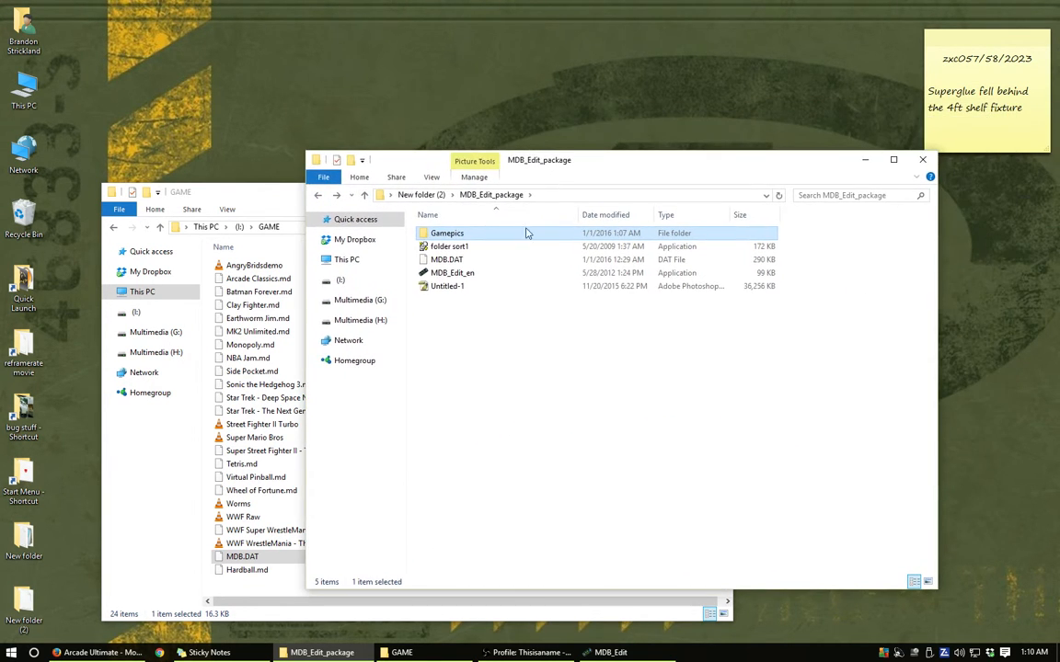
pyautogui.click(461, 261)
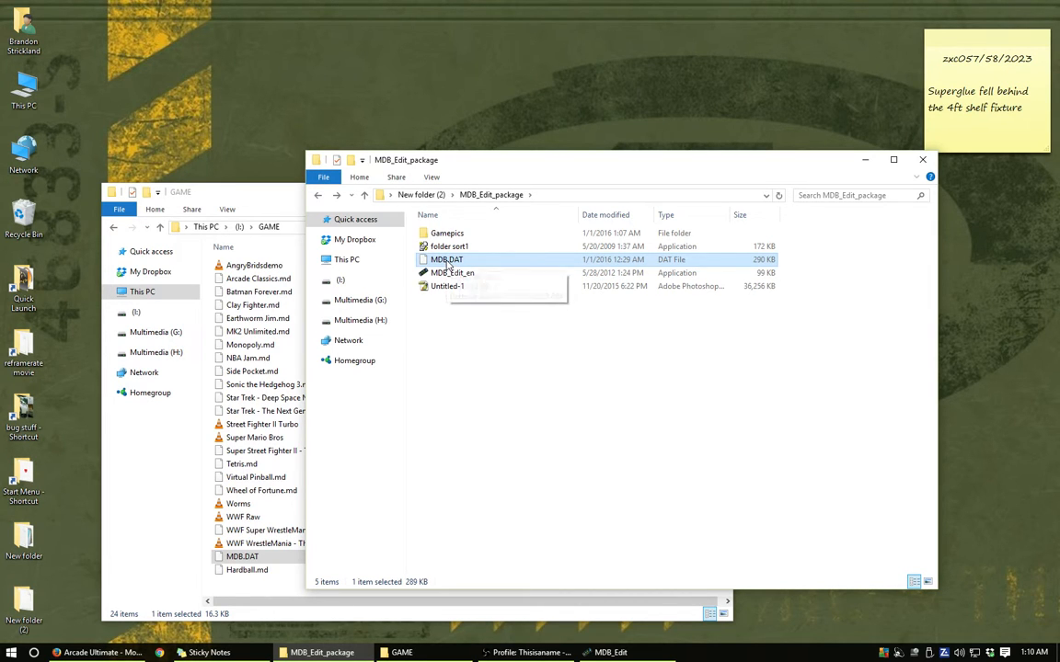
# - Start a second MDB_Edit and open the MDB.DAT from the MDB_Edit_package folder
pyautogui.doubleClick(451, 272)
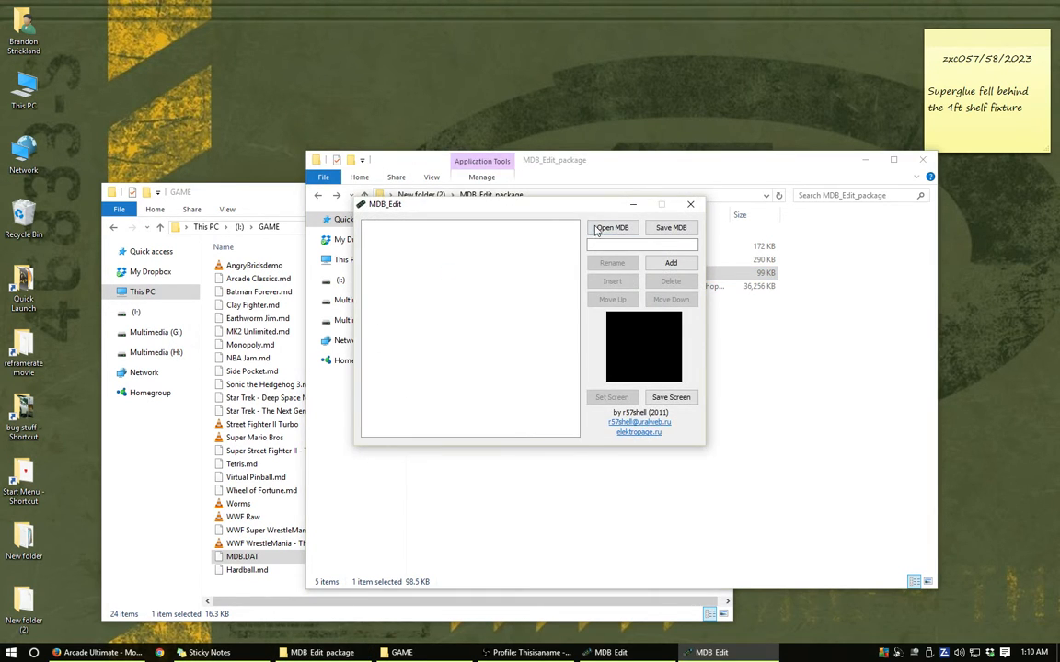
pyautogui.click(607, 324)
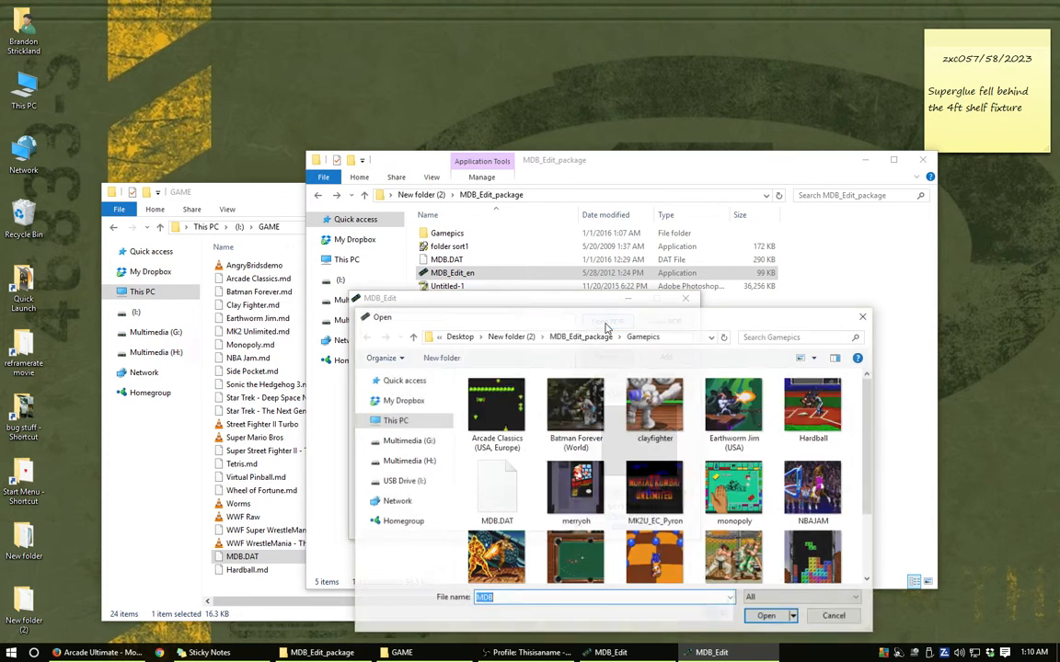
pyautogui.click(587, 338)
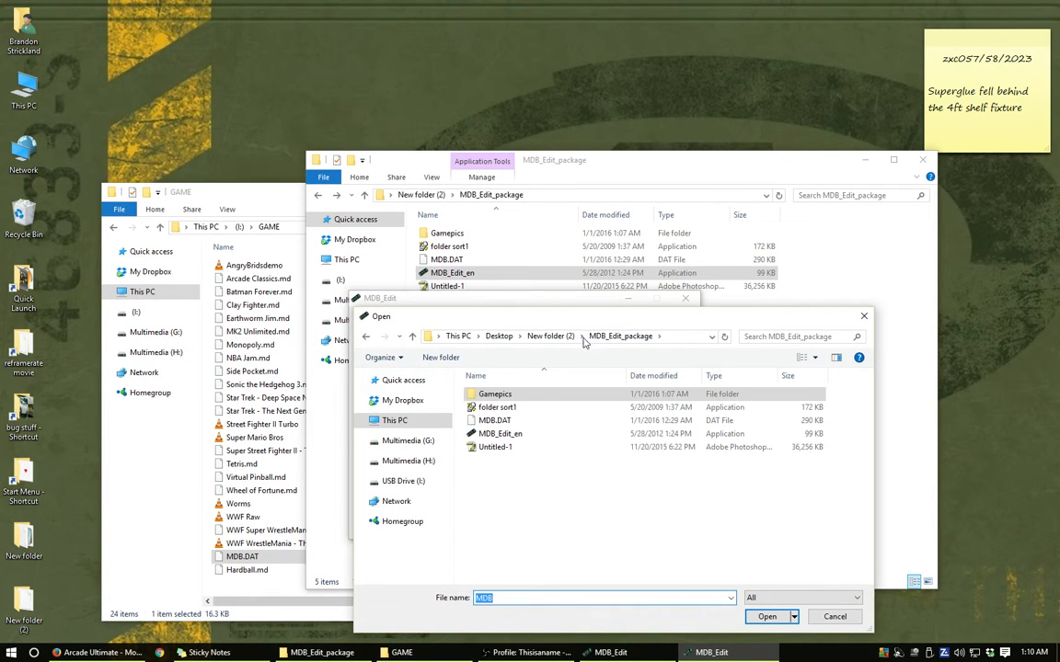
pyautogui.click(494, 420)
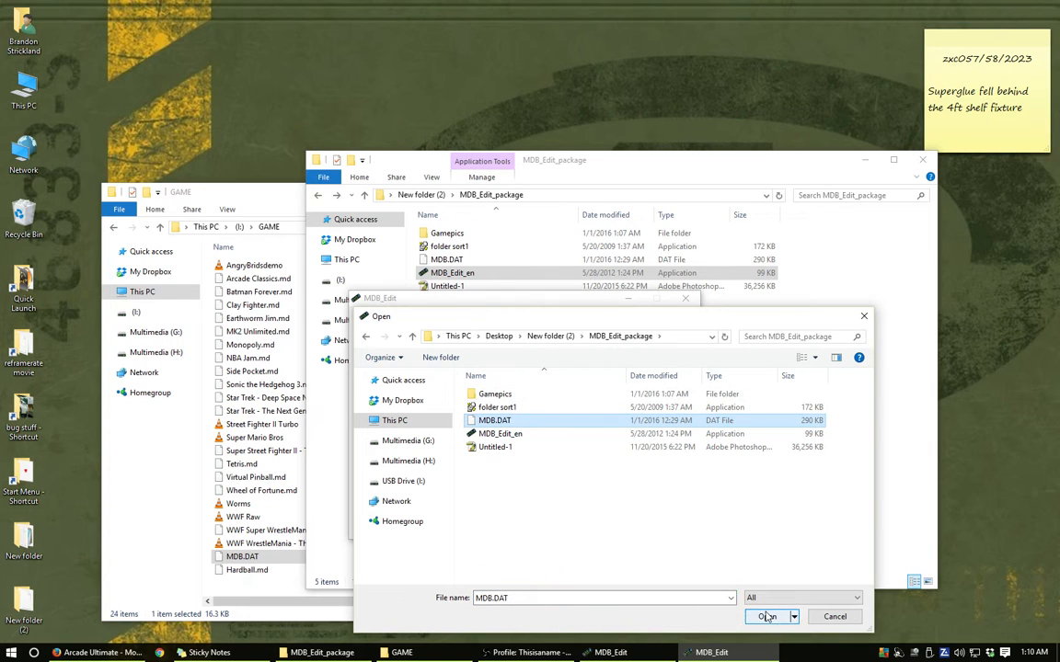
pyautogui.click(766, 617)
# - View the Tetris and Clay Fighter pictures in the database, with the file list of the GAME folder in view
pyautogui.moveTo(575, 304); pyautogui.dragTo(714, 327)
pyautogui.click(509, 345)
pyautogui.moveTo(564, 333); pyautogui.dragTo(505, 328)
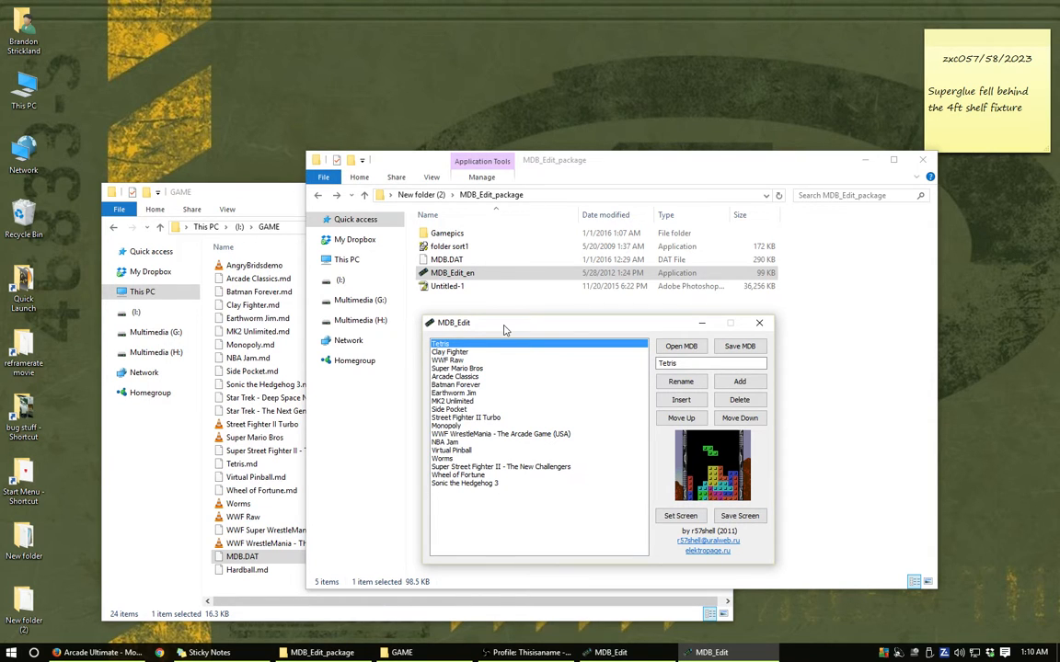
pyautogui.click(454, 352)
pyautogui.moveTo(462, 325); pyautogui.dragTo(405, 299)
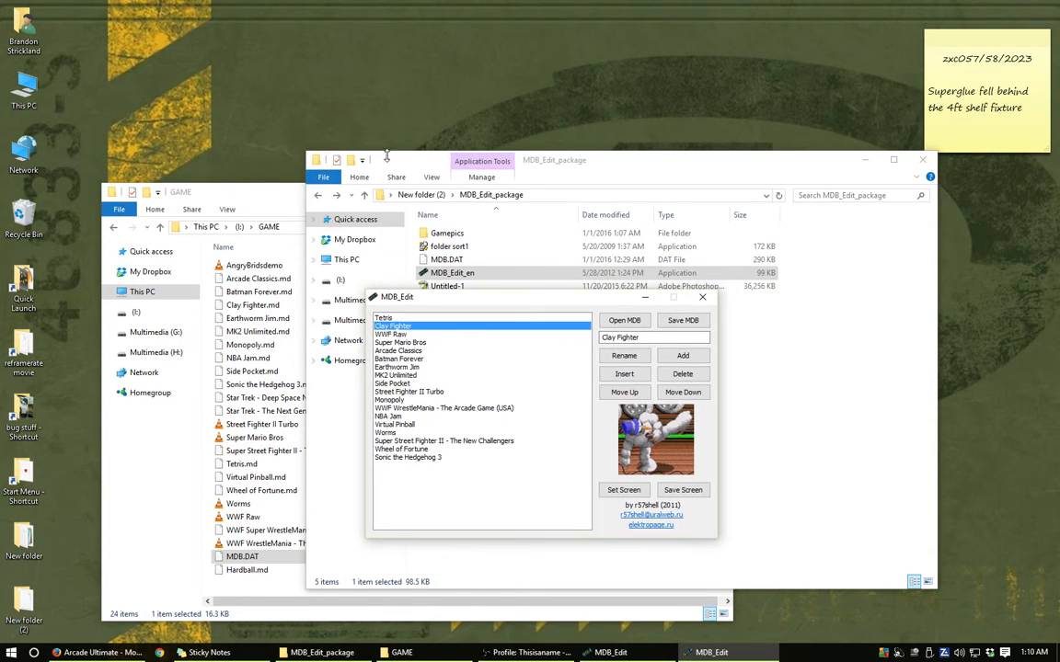
pyautogui.moveTo(422, 160); pyautogui.dragTo(607, 168)
pyautogui.moveTo(427, 301); pyautogui.dragTo(372, 277)
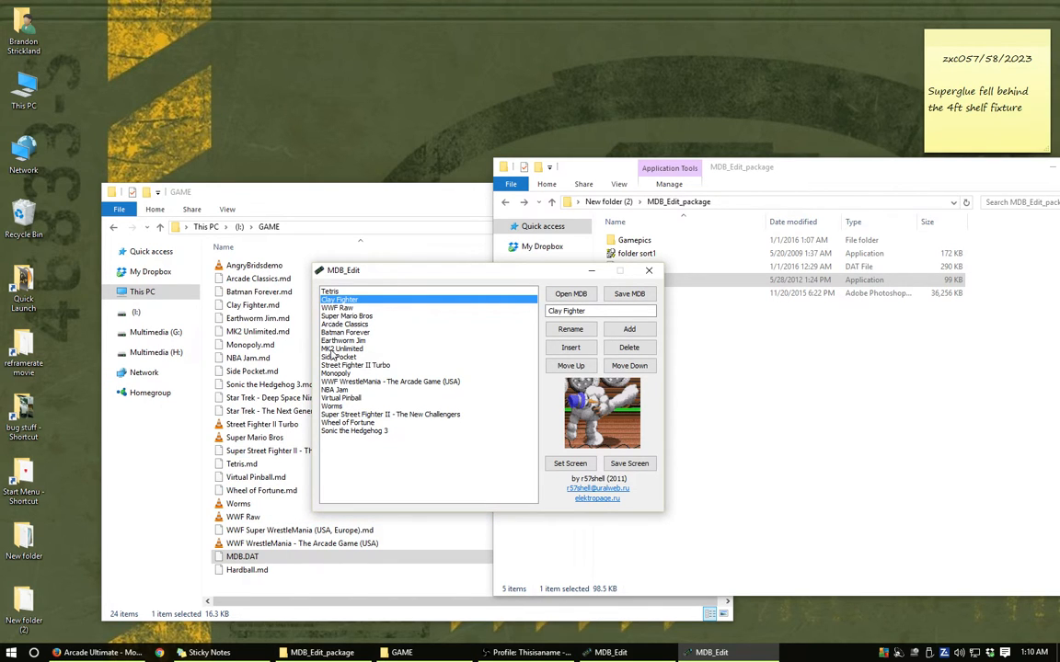
# - Compare the MK2 Unlimited database entry with MK2 Unlimited.md in GAME, arranging both windows for viewing
pyautogui.click(331, 351)
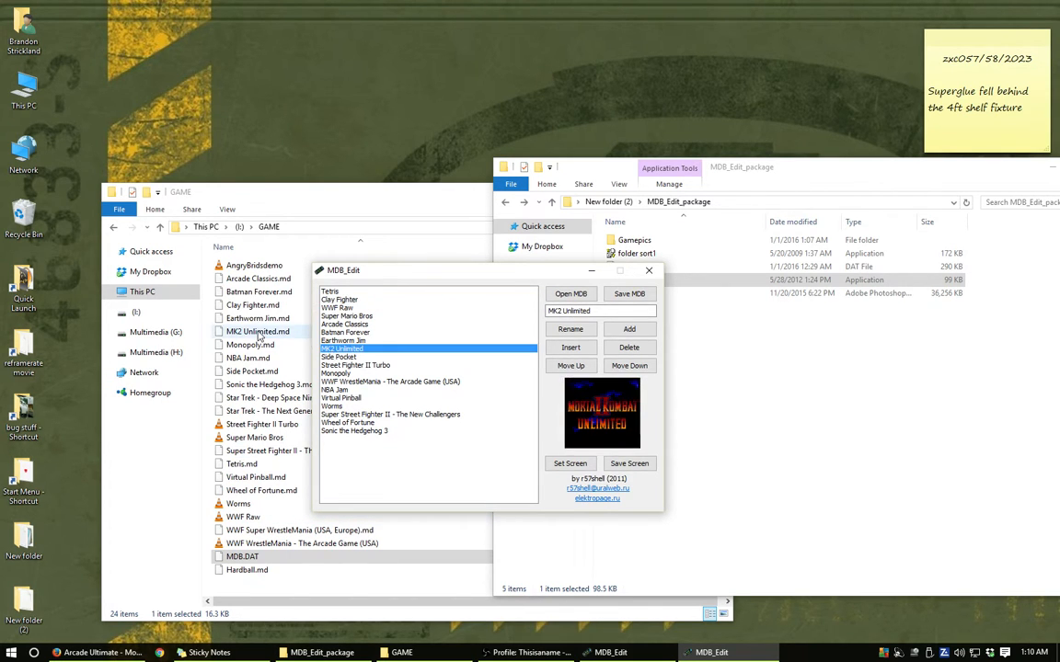
pyautogui.click(260, 333)
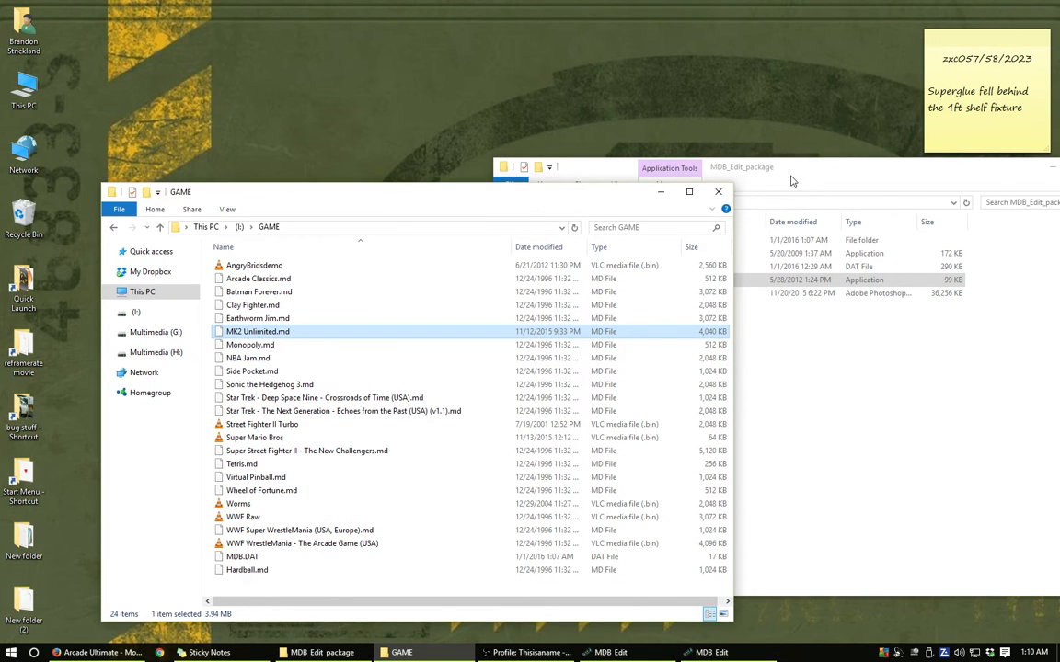
pyautogui.moveTo(461, 193); pyautogui.dragTo(449, 311)
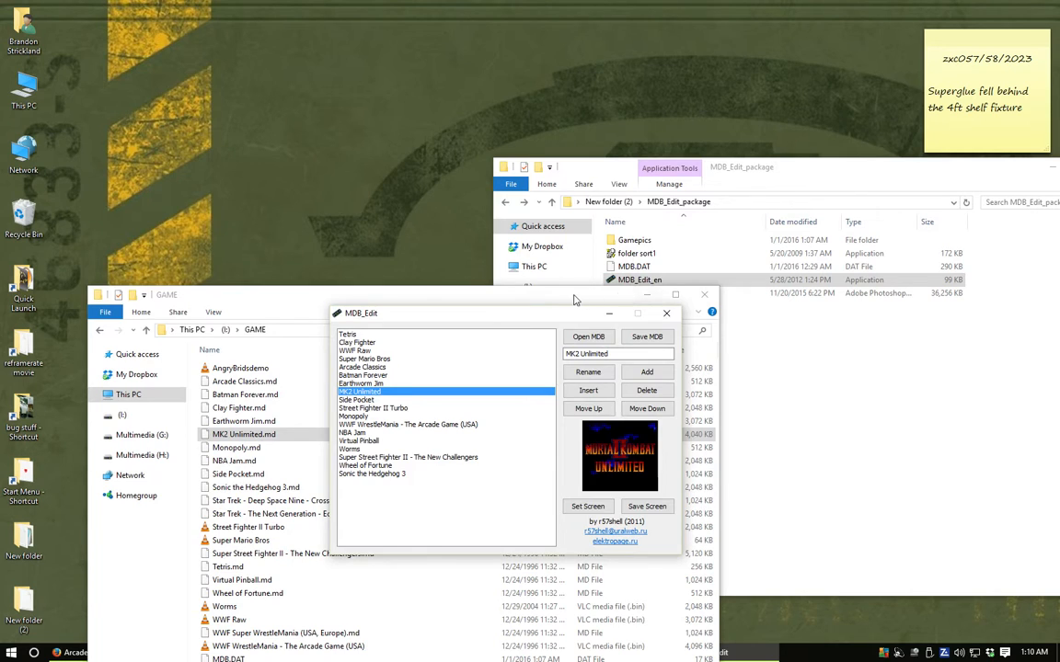
pyautogui.moveTo(575, 300); pyautogui.dragTo(541, 95)
pyautogui.click(540, 550)
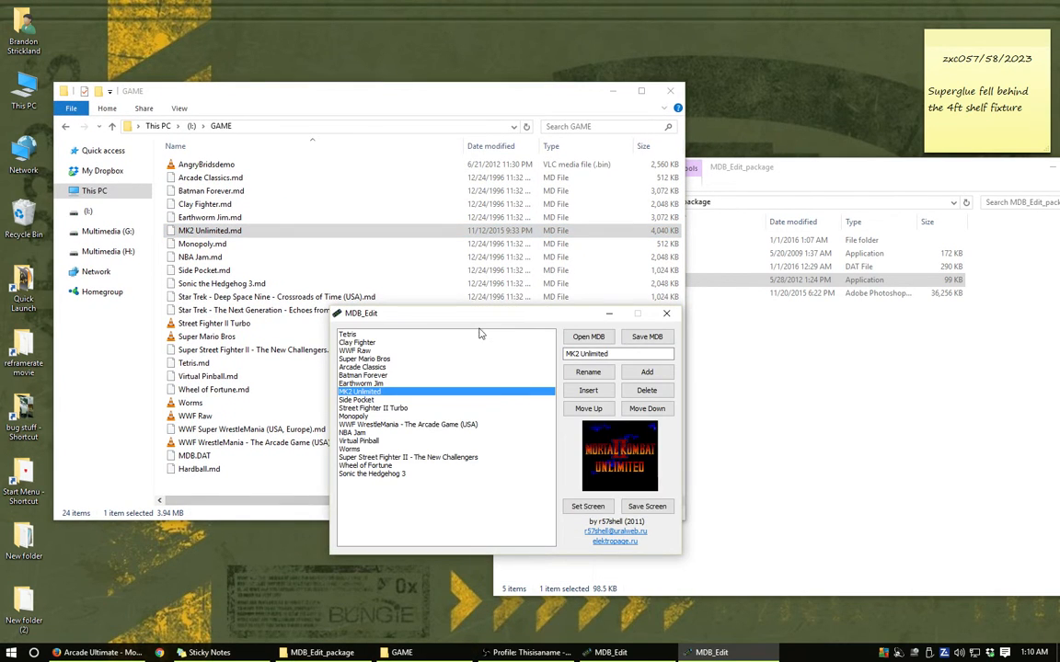
# - View the Super Street Fighter II - The New Challengers entry's picture and move MDB_Edit clear of the GAME file names
pyautogui.moveTo(465, 312); pyautogui.dragTo(426, 219)
pyautogui.click(359, 385)
pyautogui.moveTo(438, 223); pyautogui.dragTo(449, 202)
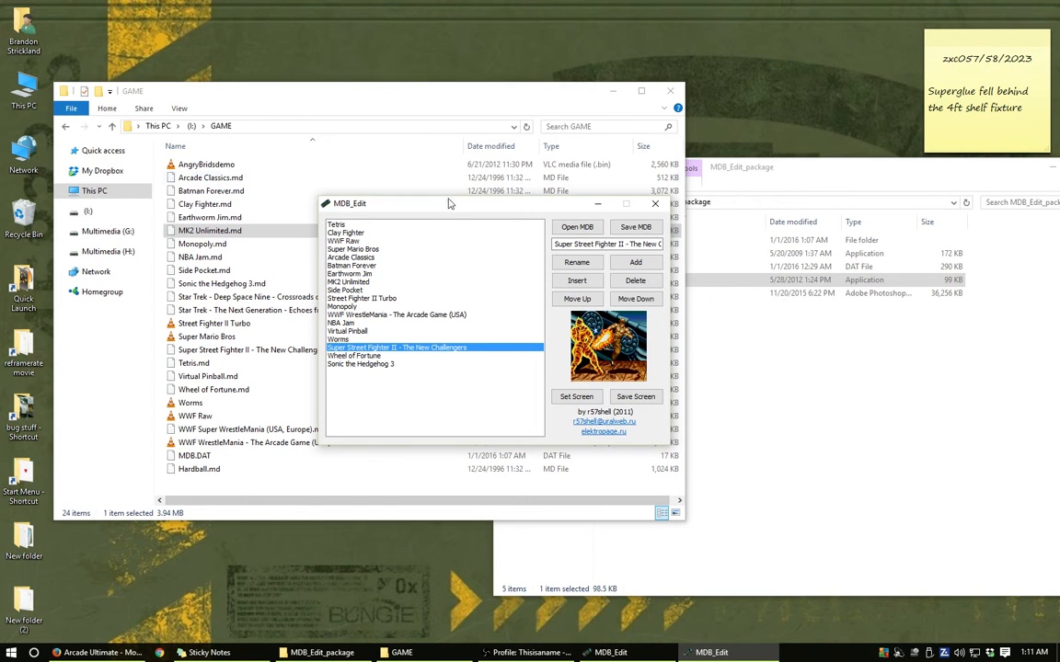
pyautogui.moveTo(451, 205); pyautogui.dragTo(438, 245)
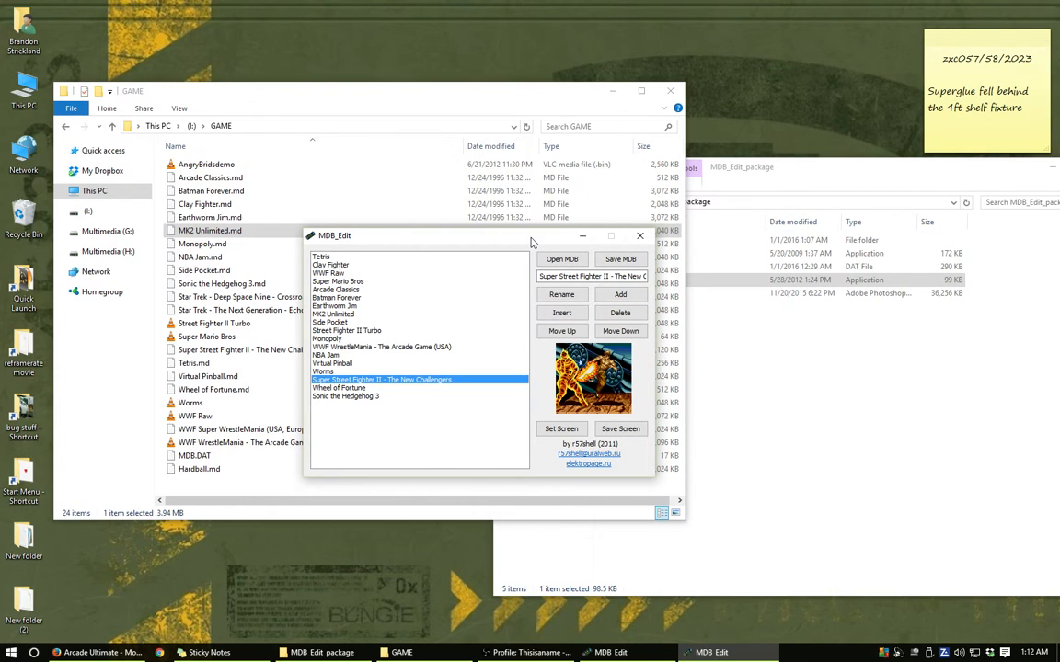
pyautogui.moveTo(531, 242); pyautogui.dragTo(687, 319)
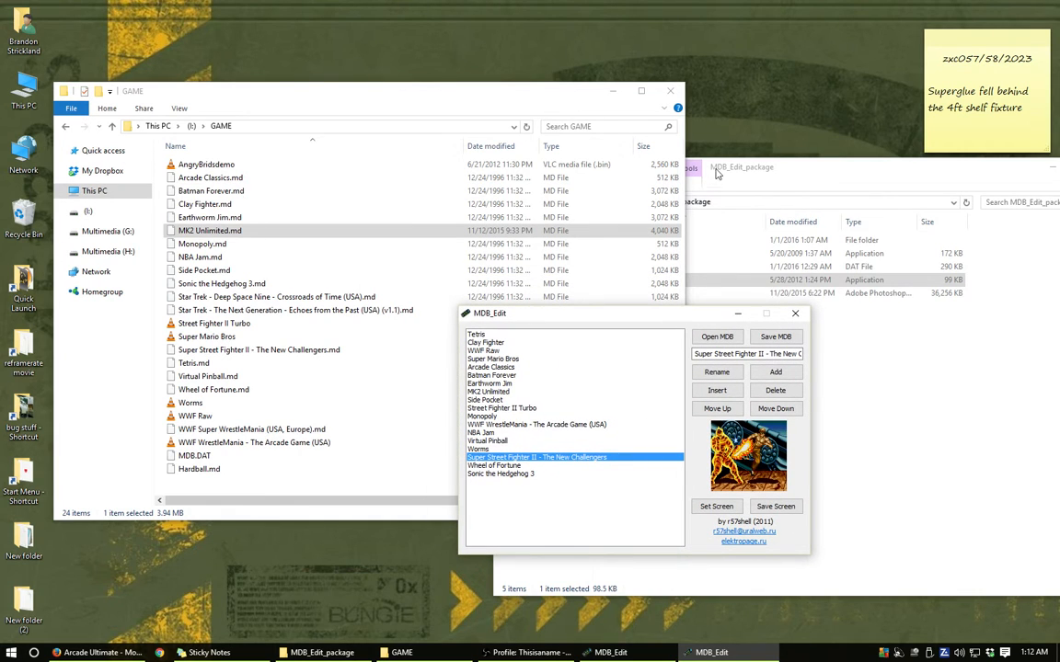
# - Move MDB_Edit beside the MDB_Edit_package files and view the Sonic the Hedgehog 3 entry's picture
pyautogui.moveTo(589, 314); pyautogui.dragTo(484, 313)
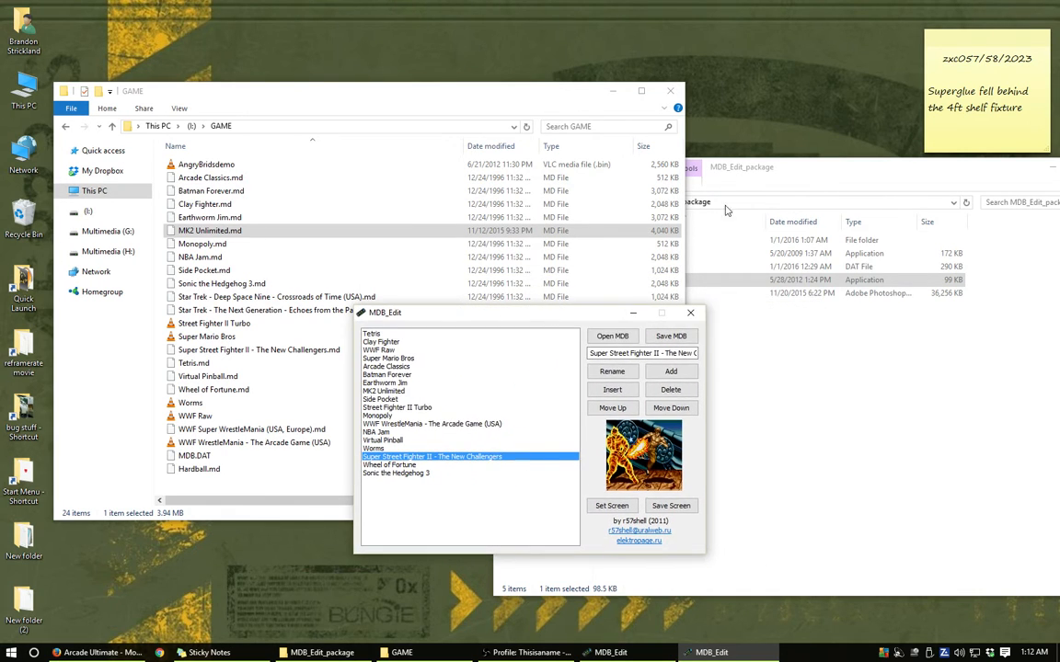
pyautogui.click(763, 175)
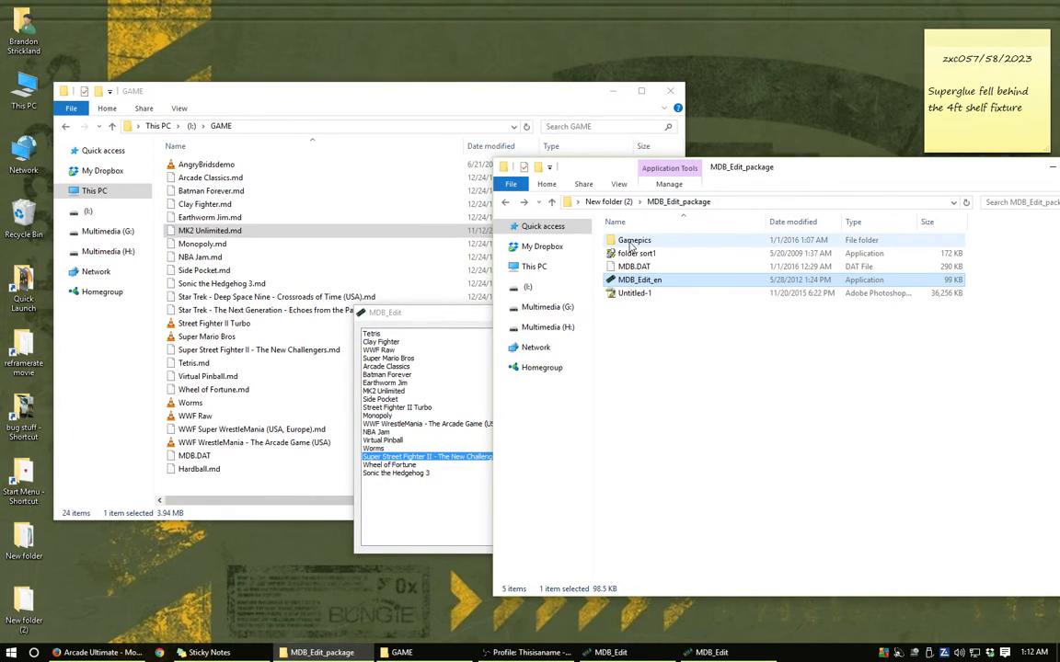
pyautogui.click(421, 288)
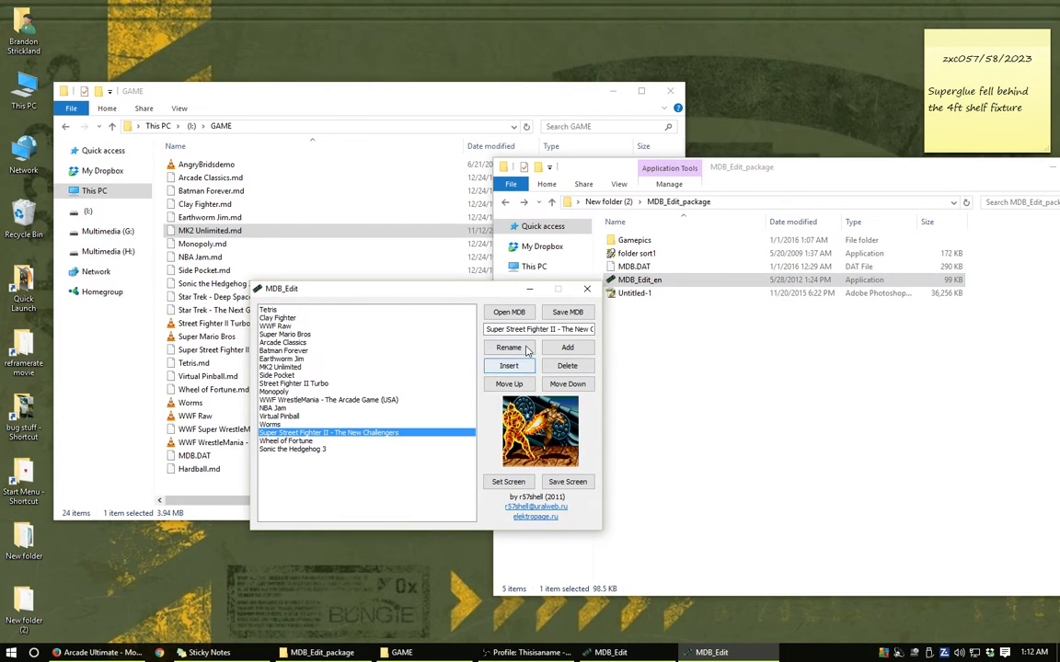
pyautogui.click(299, 449)
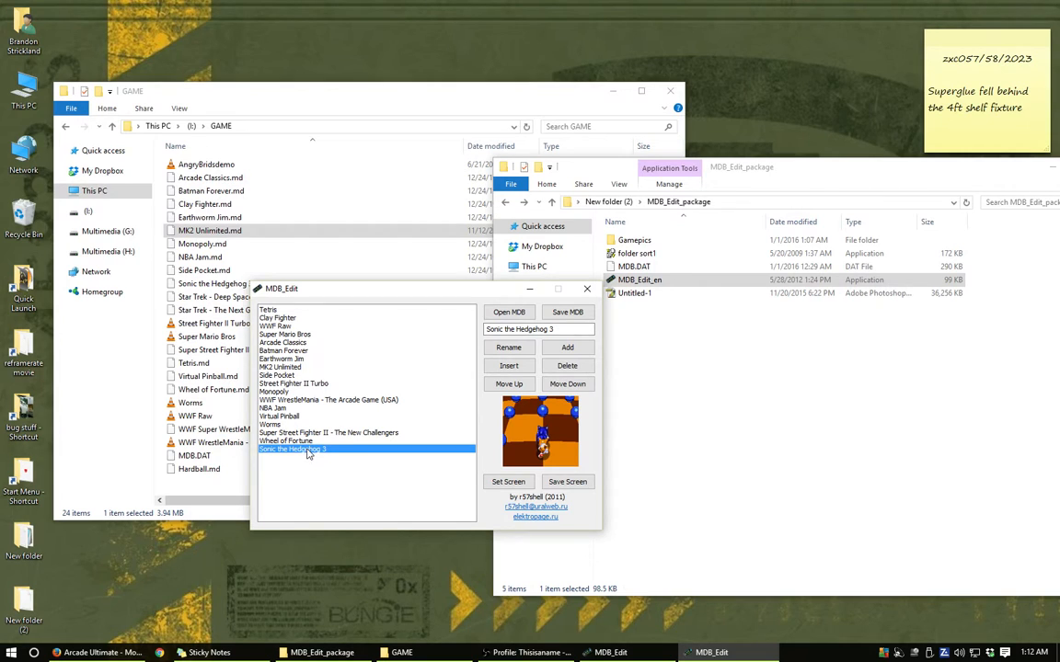
# - Add a new database entry named Hardball after Sonic the Hedgehog 3
pyautogui.click(565, 329)
pyautogui.moveTo(564, 328); pyautogui.dragTo(458, 335)
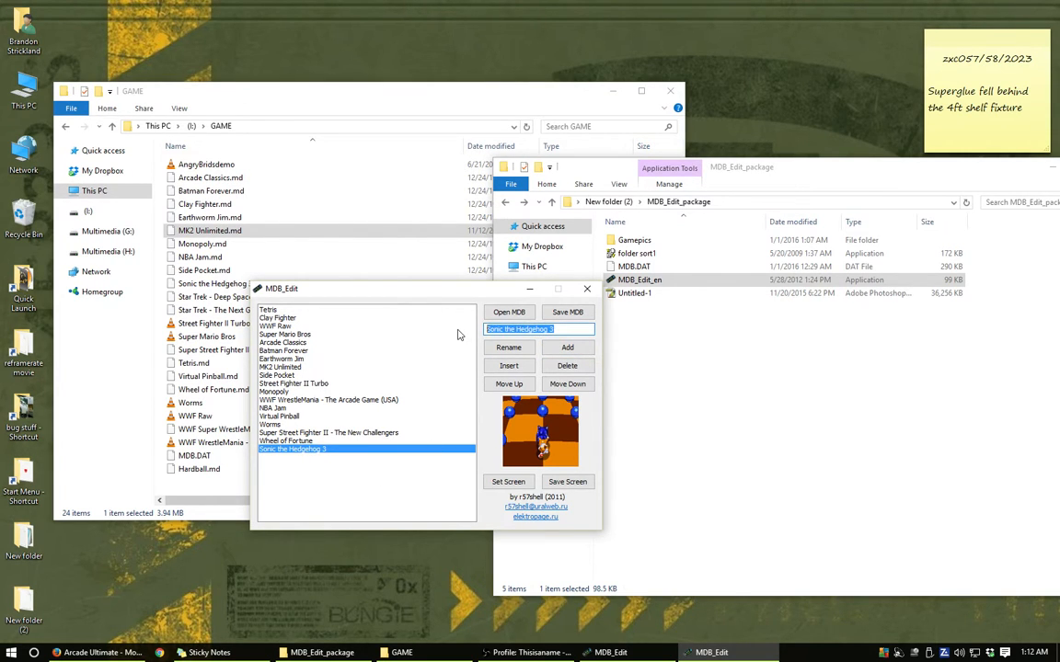
pyautogui.press('BackSpace')
pyautogui.write('Hardball')
pyautogui.click(567, 347)
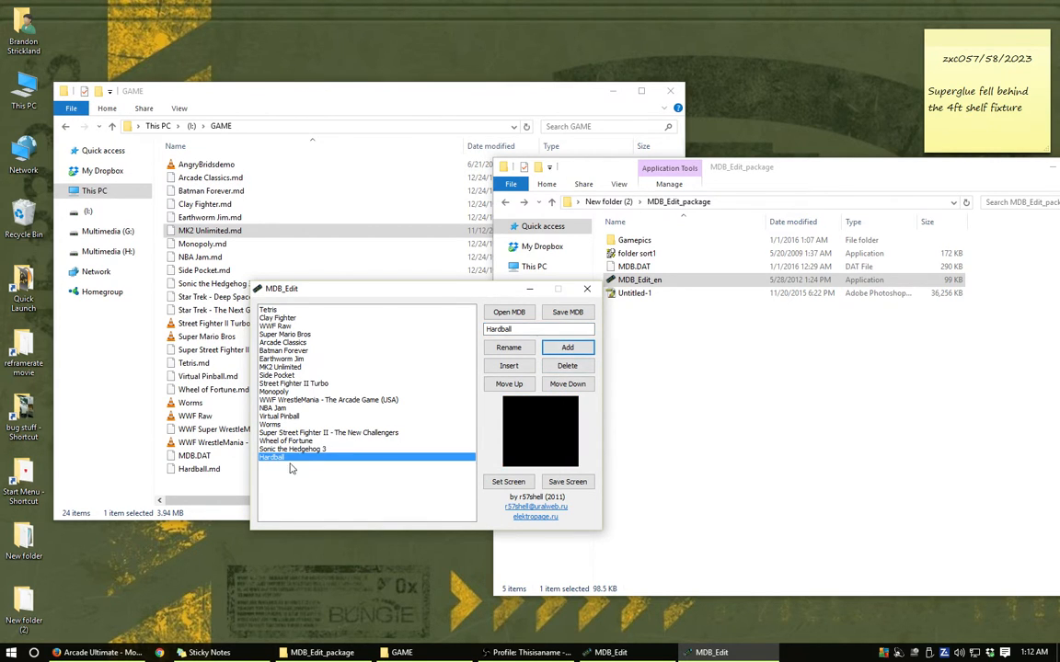
# - Assign the Hardball image from the Gamepics folder as the Hardball entry's screen picture
pyautogui.click(514, 484)
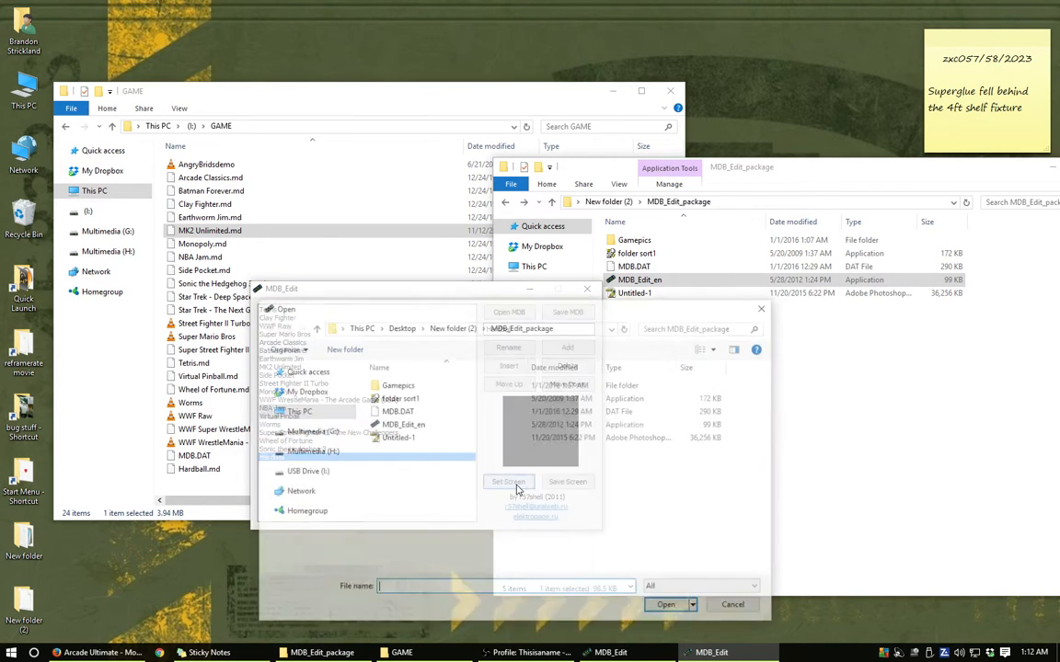
pyautogui.doubleClick(396, 385)
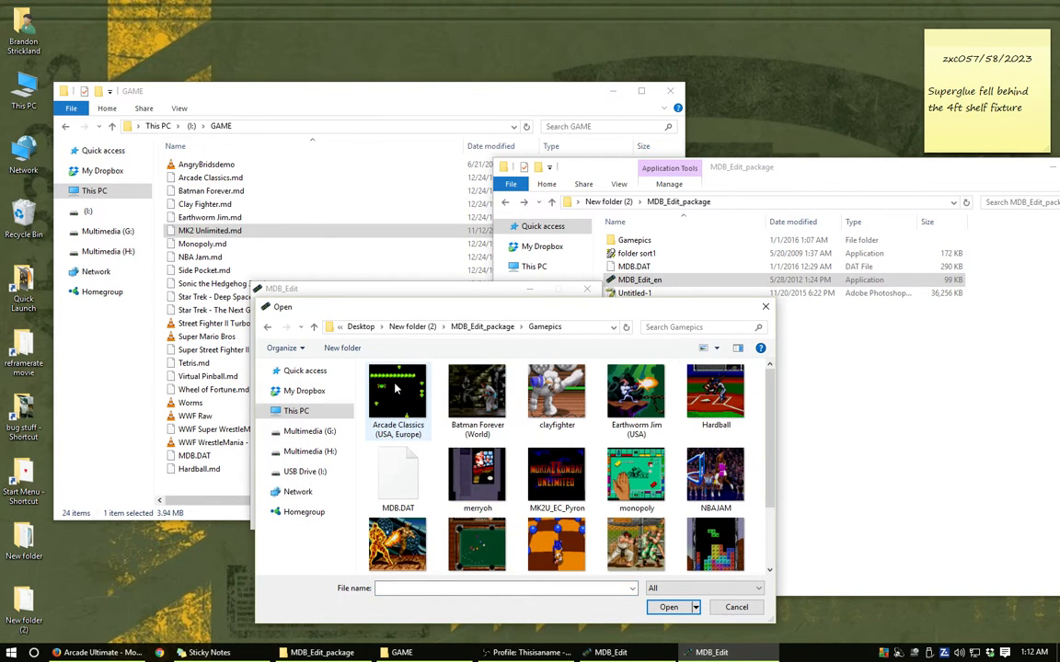
pyautogui.click(711, 405)
pyautogui.click(669, 607)
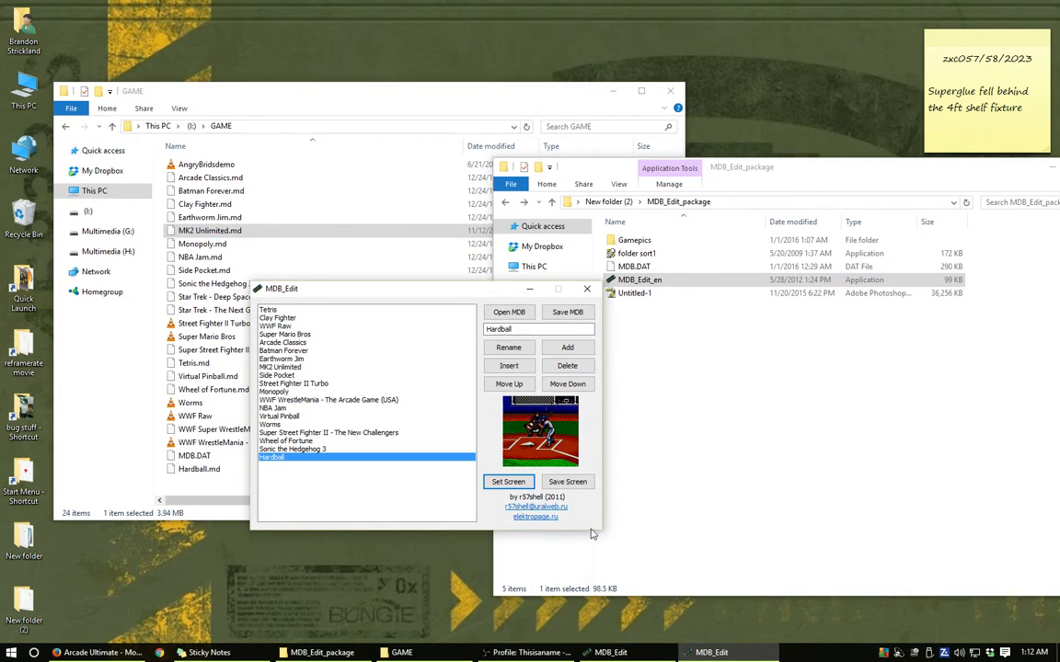
# - Save the database over the existing MDB.DAT in the MDB_Edit_package folder
pyautogui.click(567, 313)
pyautogui.click(497, 327)
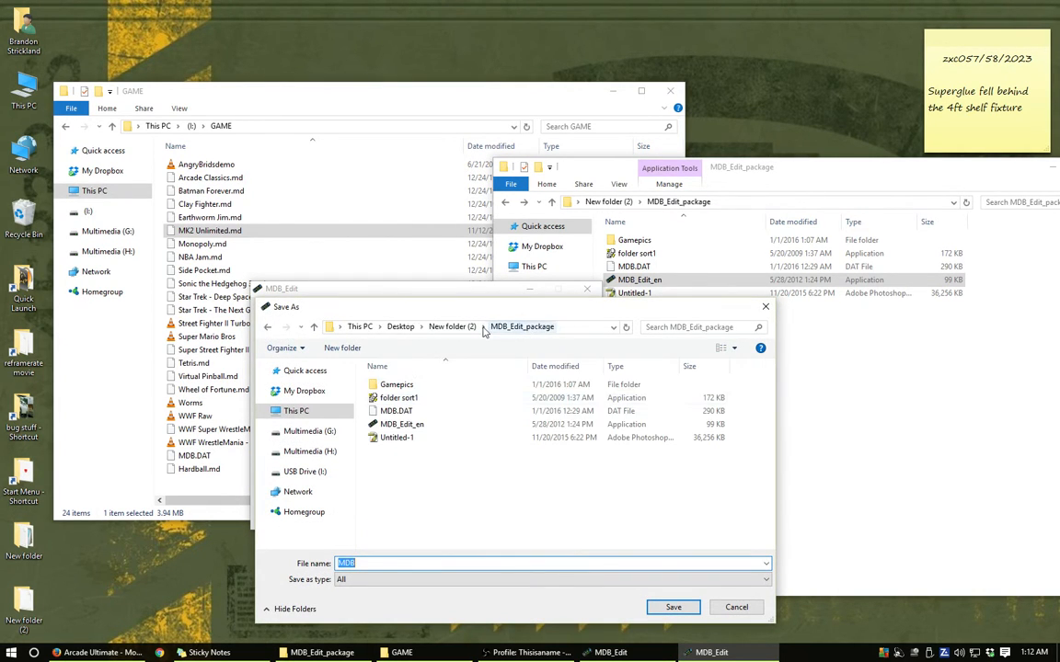
pyautogui.click(386, 412)
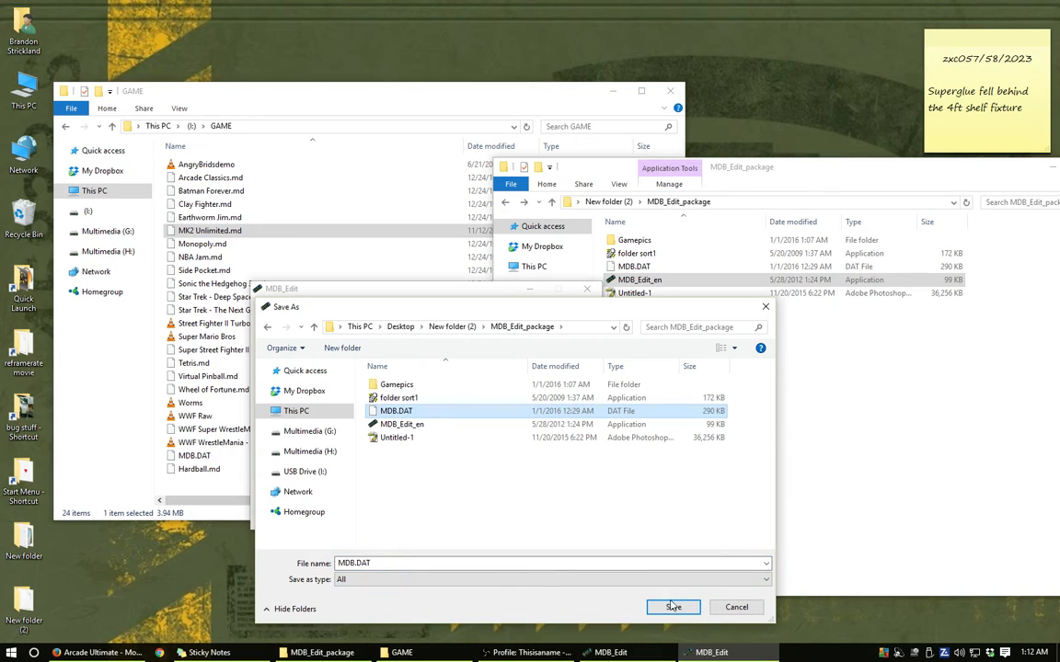
pyautogui.click(676, 607)
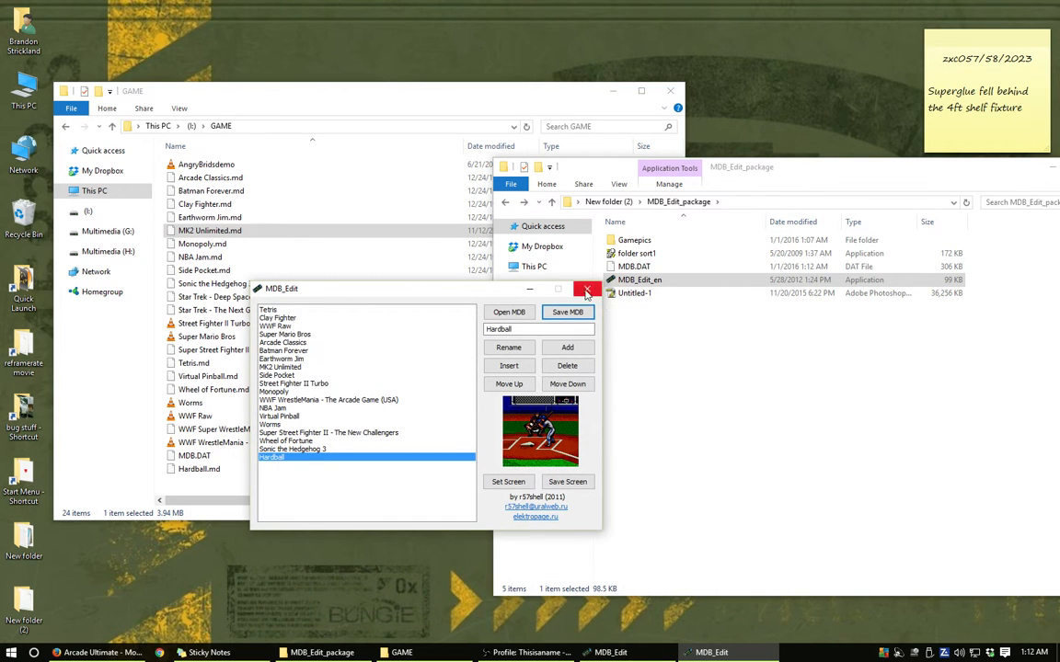
# - Close the MDB_Edit window and copy the updated MDB.DAT into the card's GAME folder, replacing the existing file
pyautogui.click(546, 229)
pyautogui.moveTo(634, 267); pyautogui.dragTo(386, 412)
pyautogui.click(496, 227)
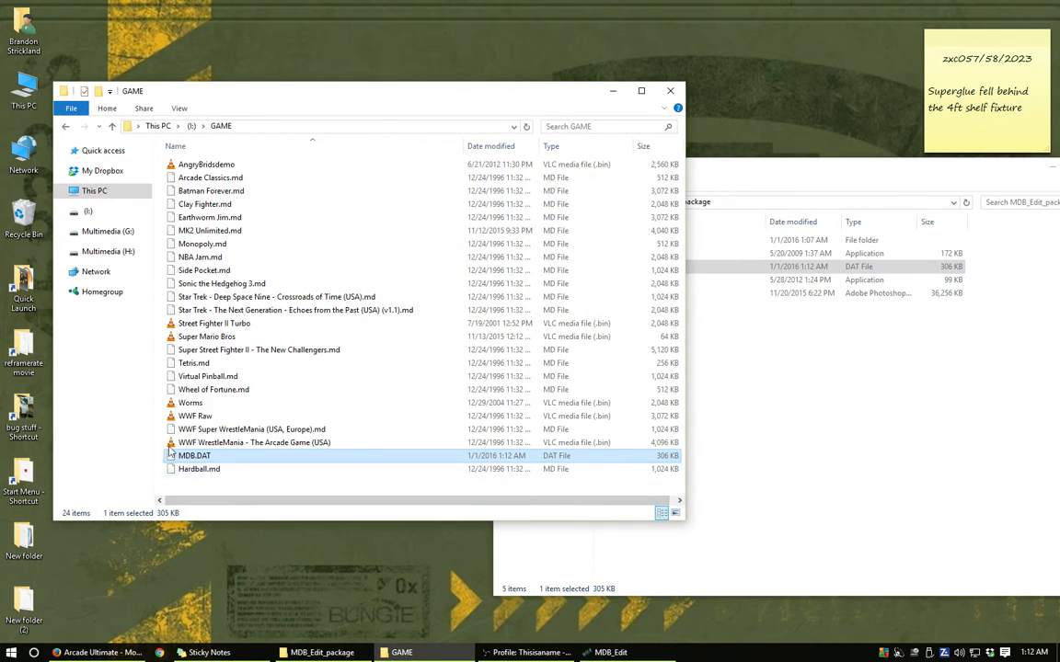
# - Select AngryBridsdemo in GAME, move the folder window toward the middle of the desktop, and eject the I: mass storage device
pyautogui.click(188, 168)
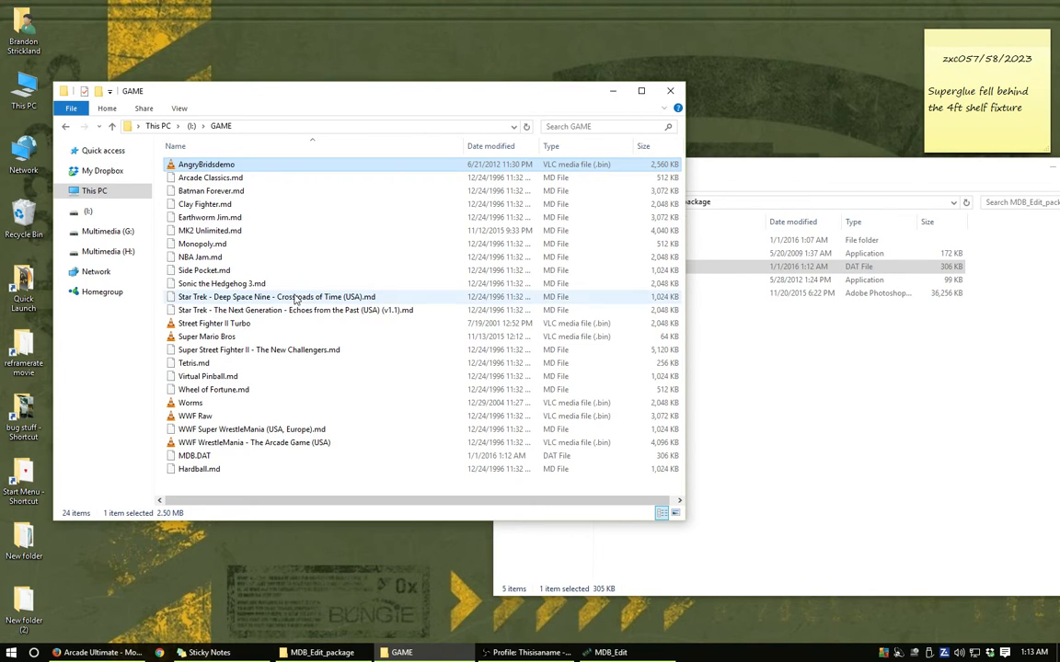
pyautogui.moveTo(321, 101); pyautogui.dragTo(540, 103)
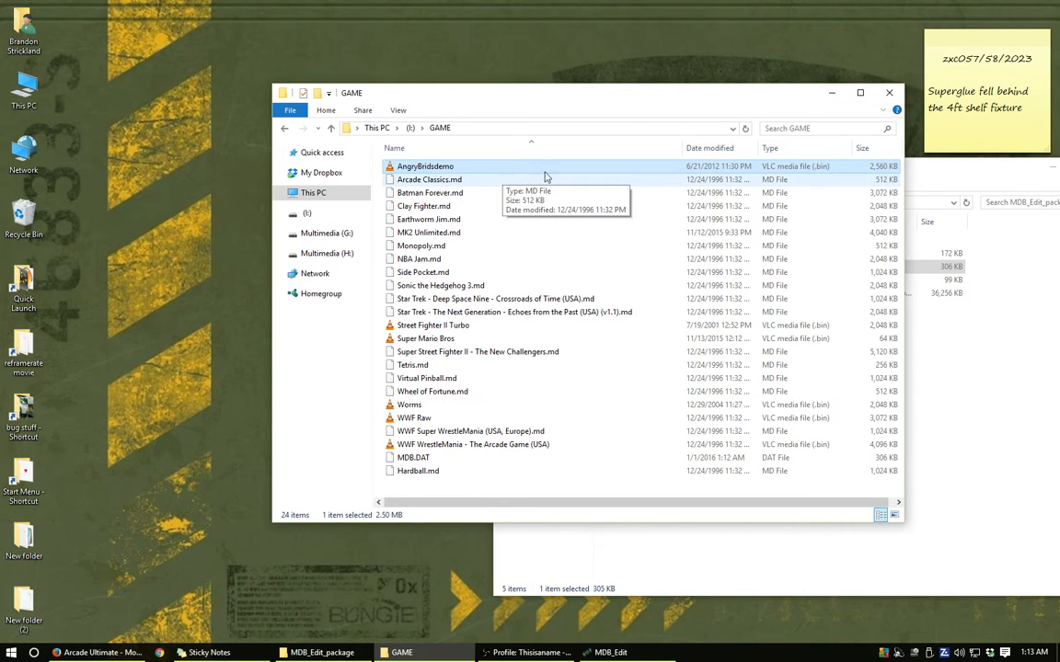
pyautogui.moveTo(792, 97); pyautogui.dragTo(671, 103)
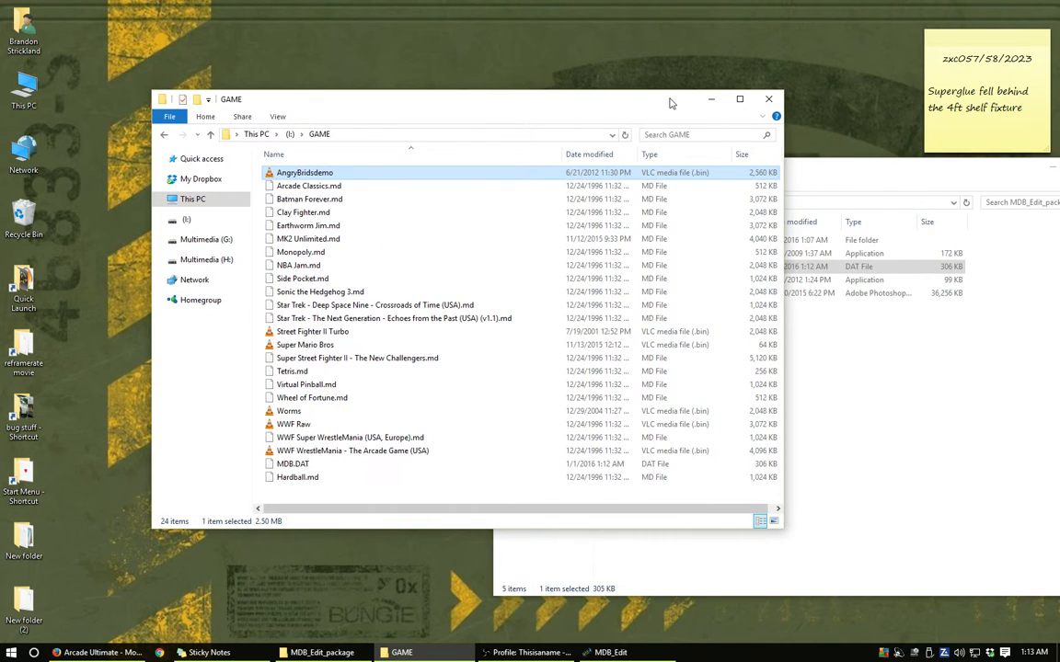
pyautogui.click(928, 652)
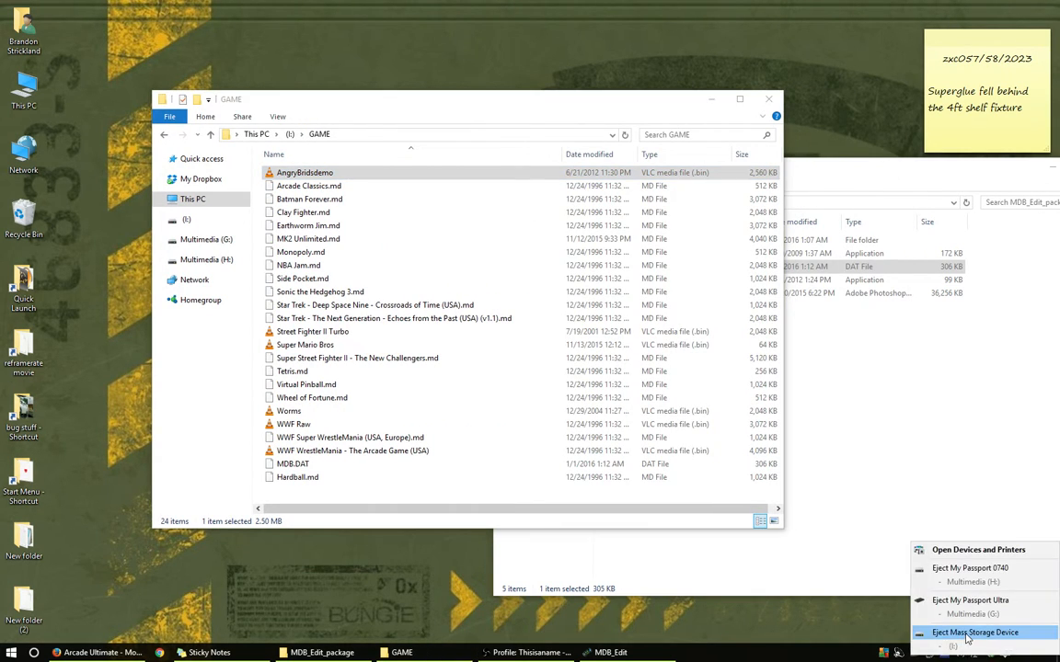
pyautogui.click(966, 634)
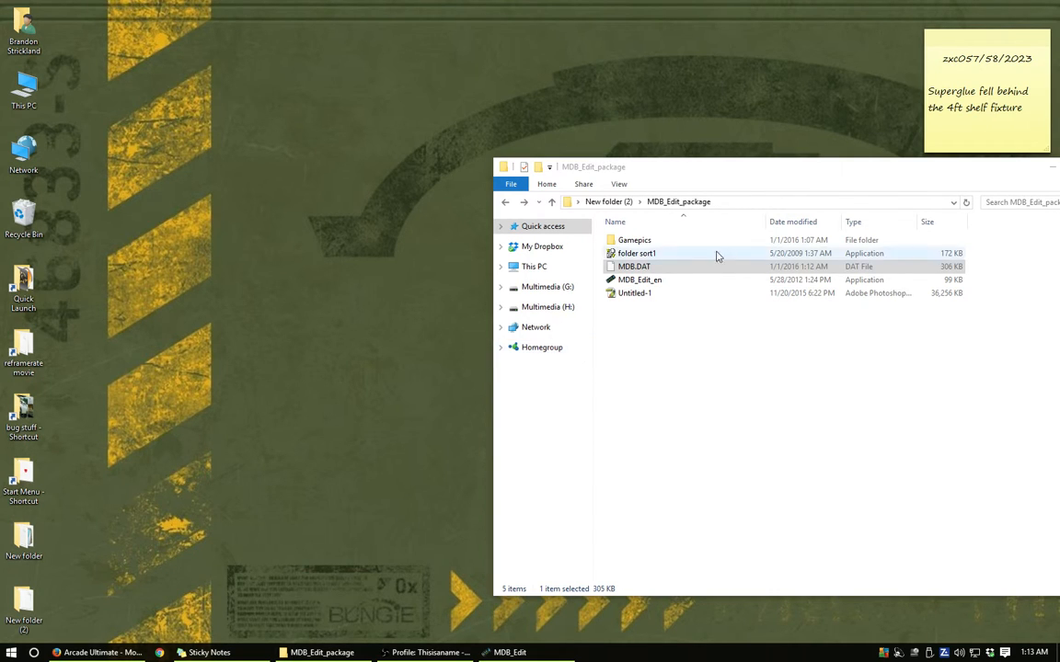
# - Move the MDB_Edit_package window to mid-desktop, select MDB_Edit_en, and close the folder window
pyautogui.moveTo(791, 162); pyautogui.dragTo(508, 119)
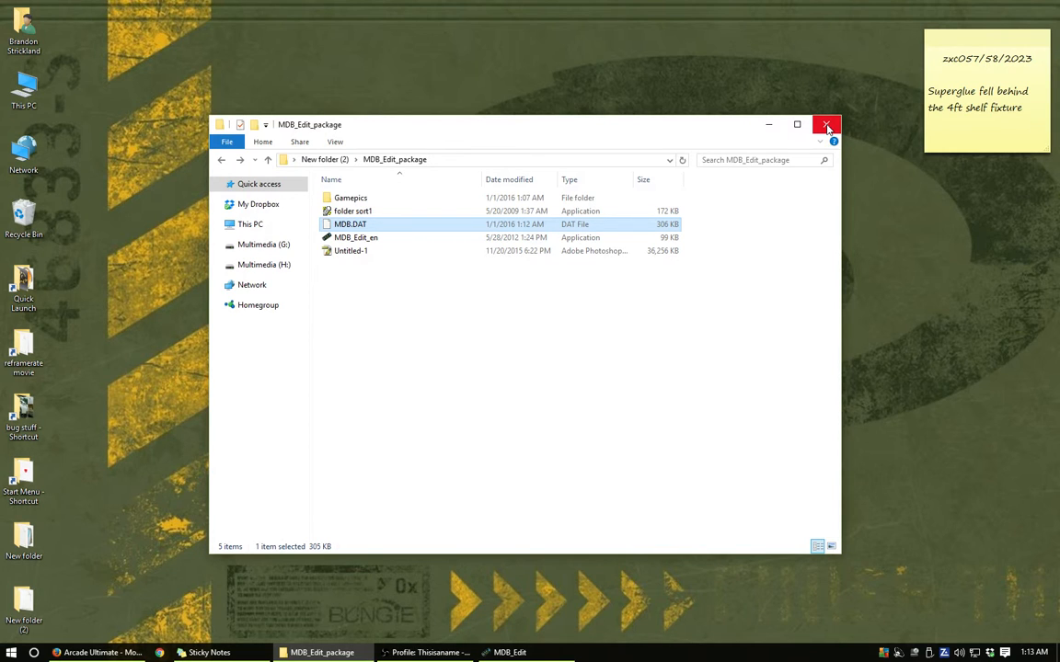
pyautogui.click(362, 240)
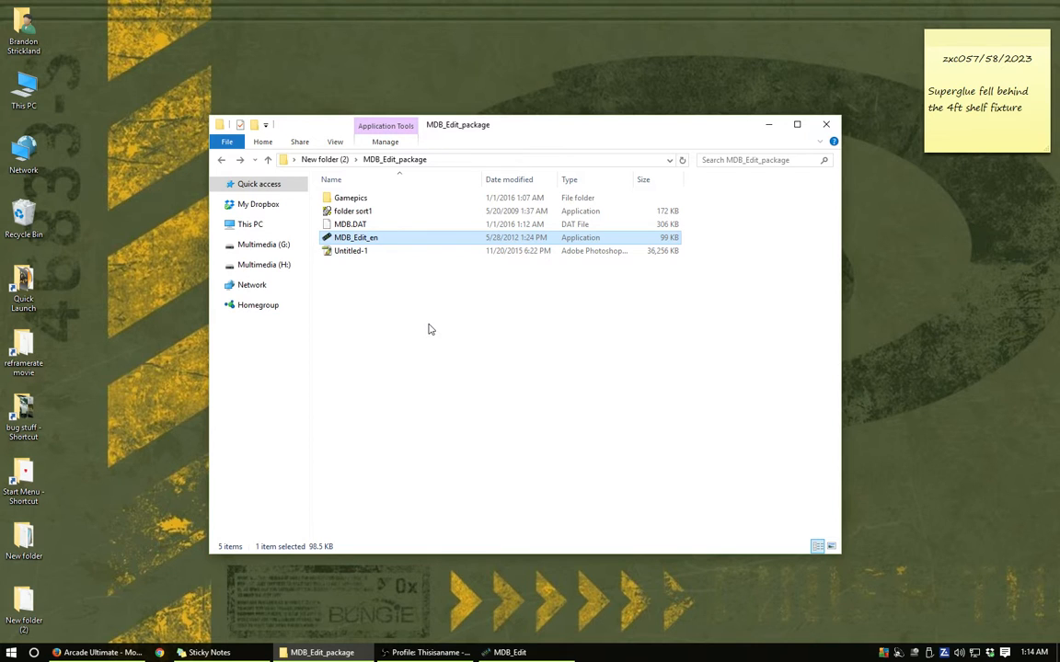
pyautogui.click(825, 125)
# - Switch to Firefox and view the beginning of the Sega Retro article on the Arcade Ultimate
pyautogui.click(113, 652)
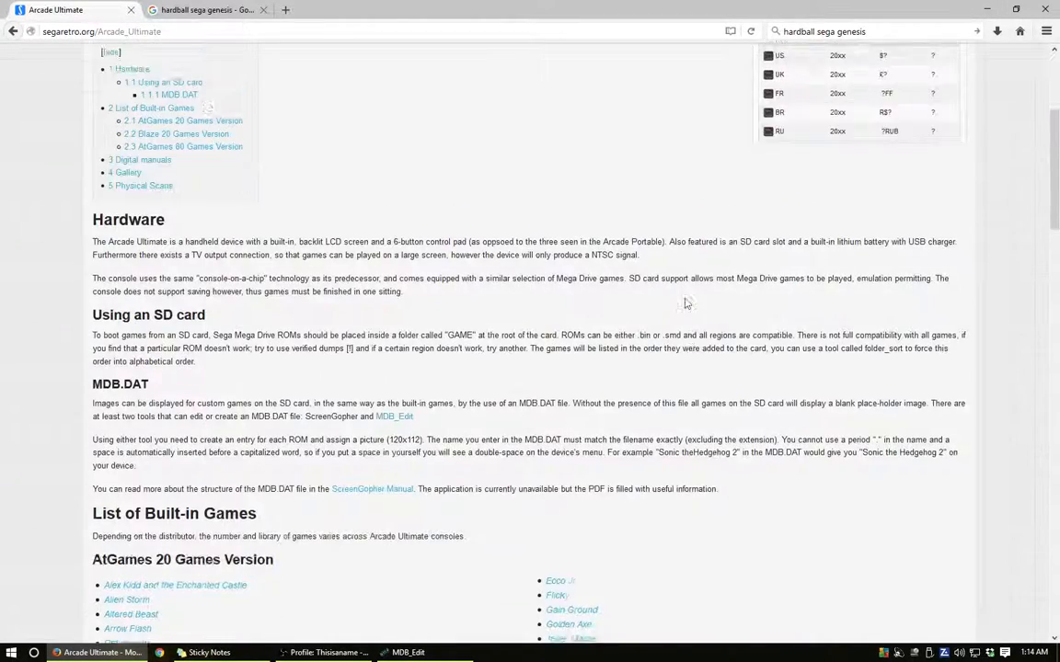
pyautogui.scroll(5, 686, 303)
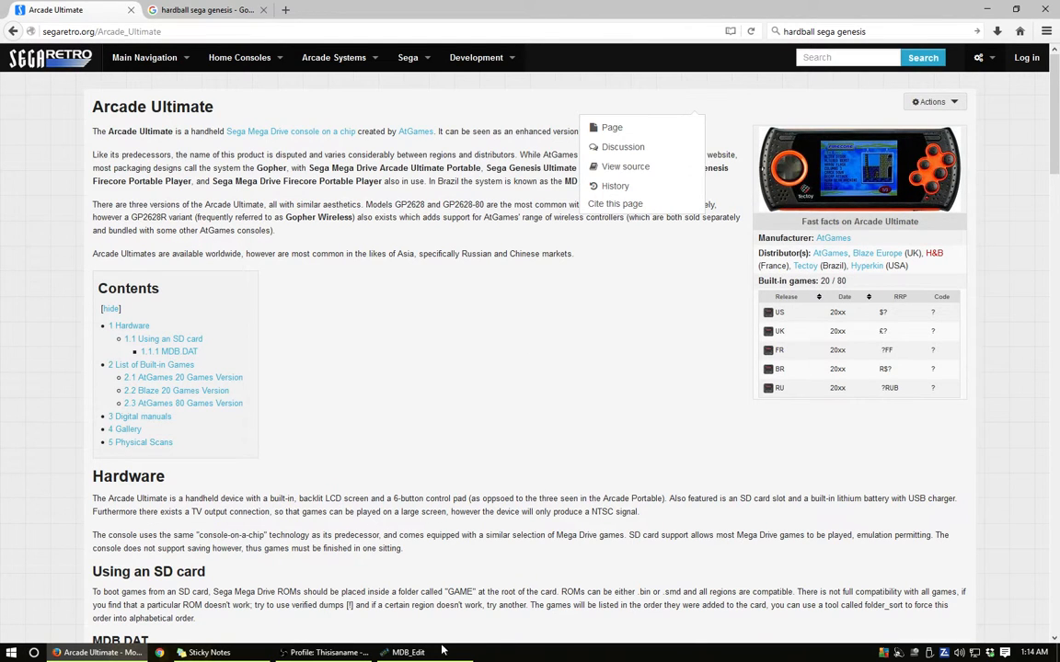
pyautogui.click(312, 655)
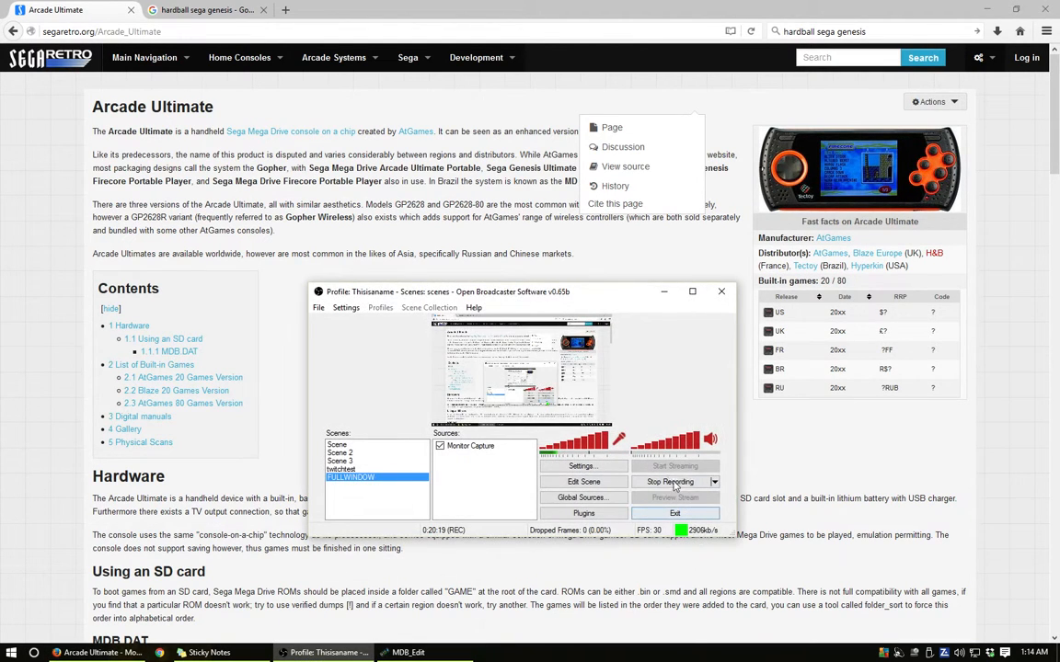